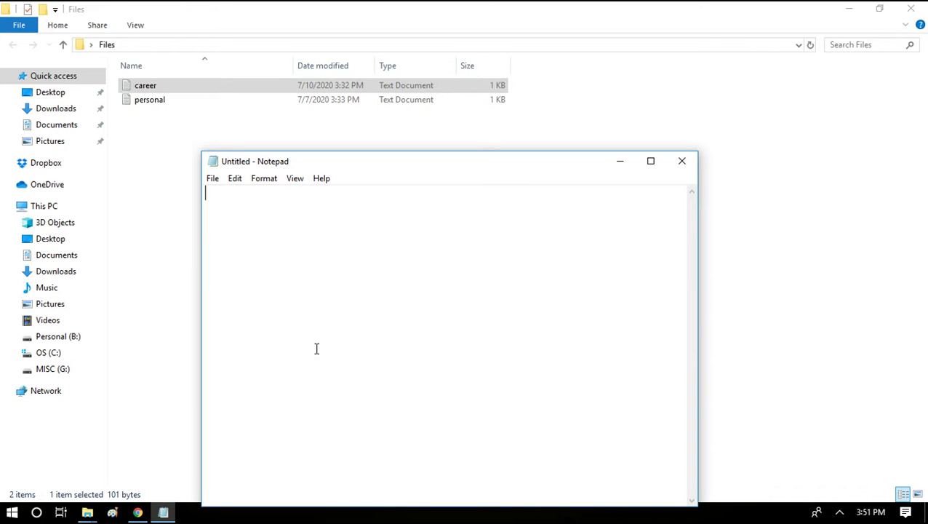
Write two note lines in the blank document: "get meta data - list of files in a folder" and "foreach - loop through".
type("foreach")
left_click(206, 192)
key("Return")
key("Up")
type("get meta data")
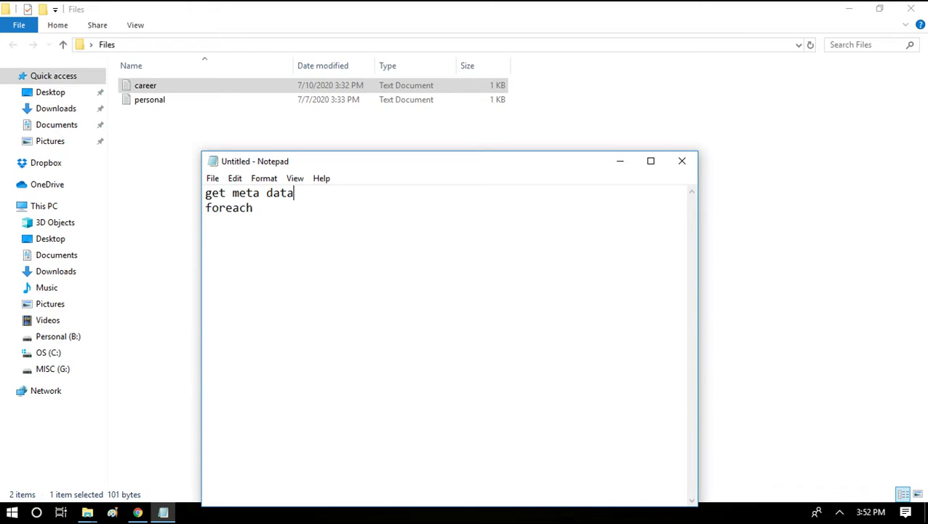
type("- list of files in a folder ")
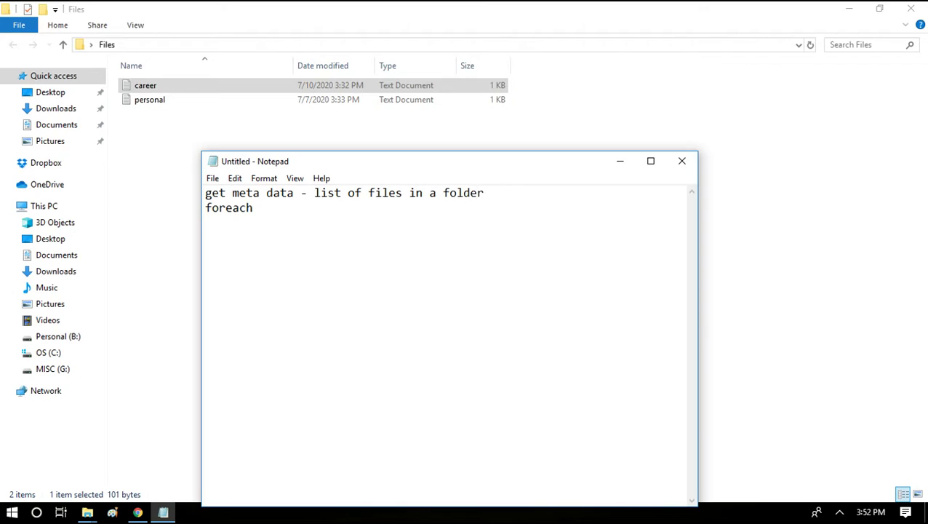
type(" foreach - loop through")
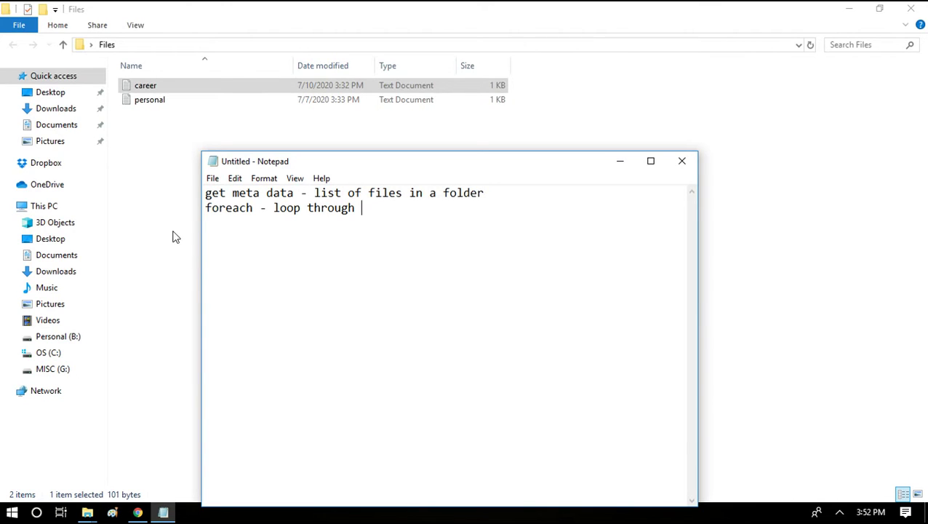
Examine the contents of the personal and career text files in the Files folder, closing each one after viewing.
left_click(170, 209)
left_click(156, 103)
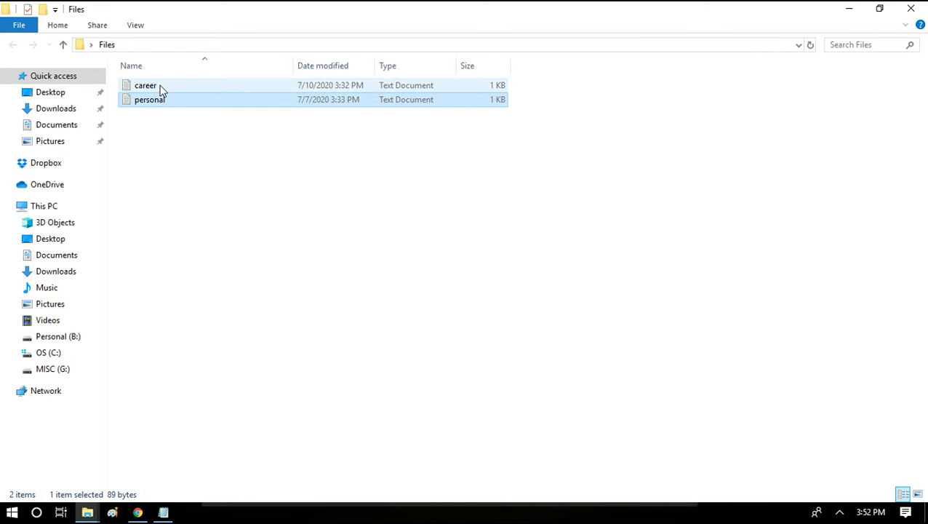
left_click(160, 85)
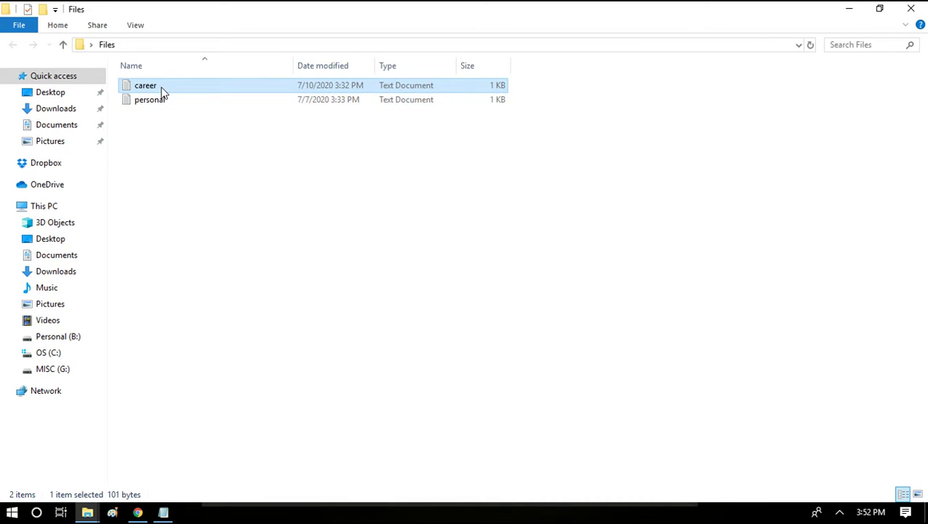
left_click(160, 99)
double_click(161, 100)
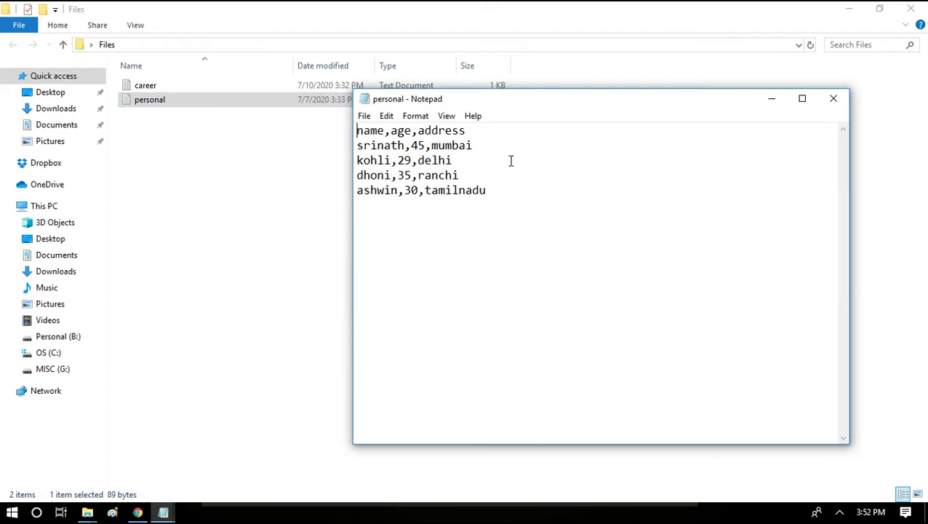
left_click_drag(507, 184, 352, 131)
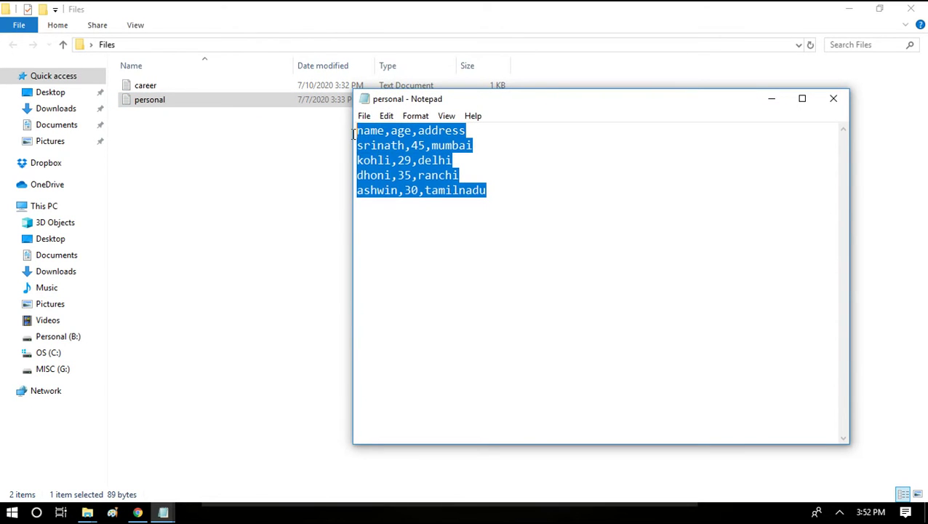
left_click(833, 98)
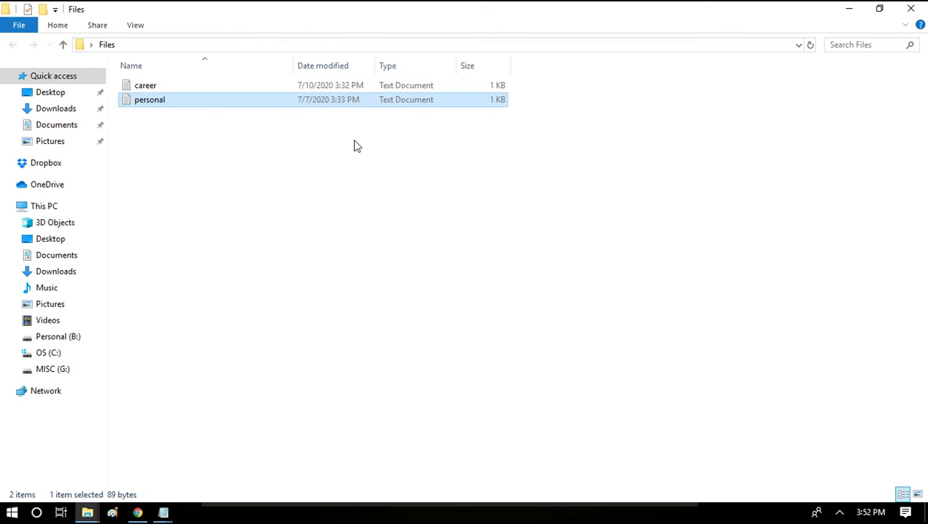
double_click(187, 85)
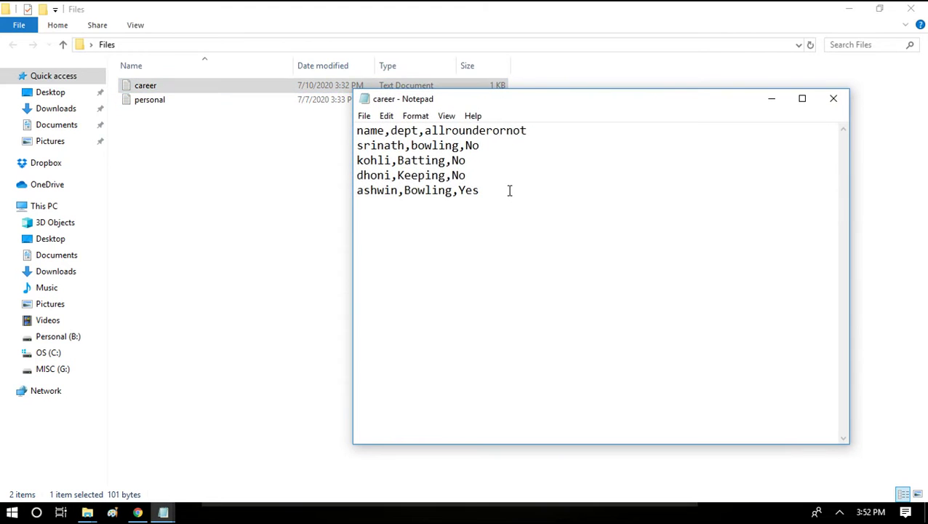
left_click_drag(509, 191, 348, 110)
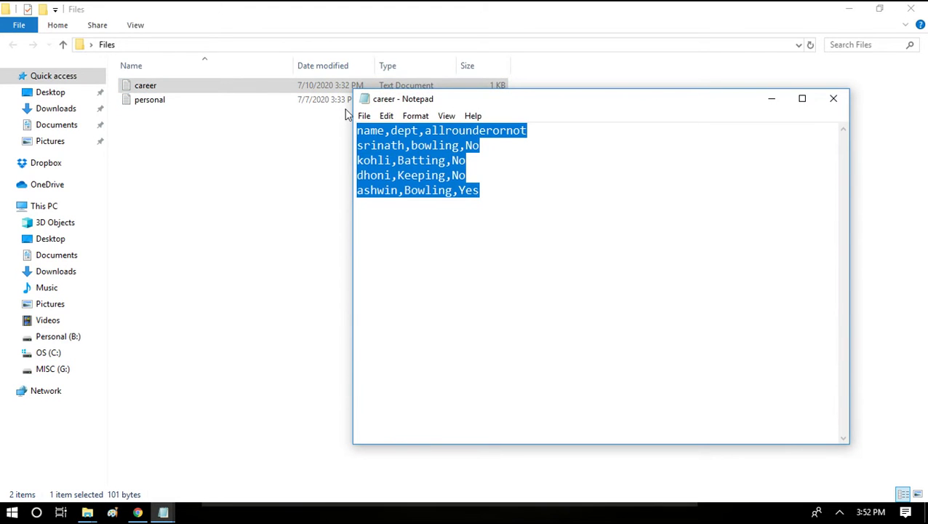
left_click(834, 98)
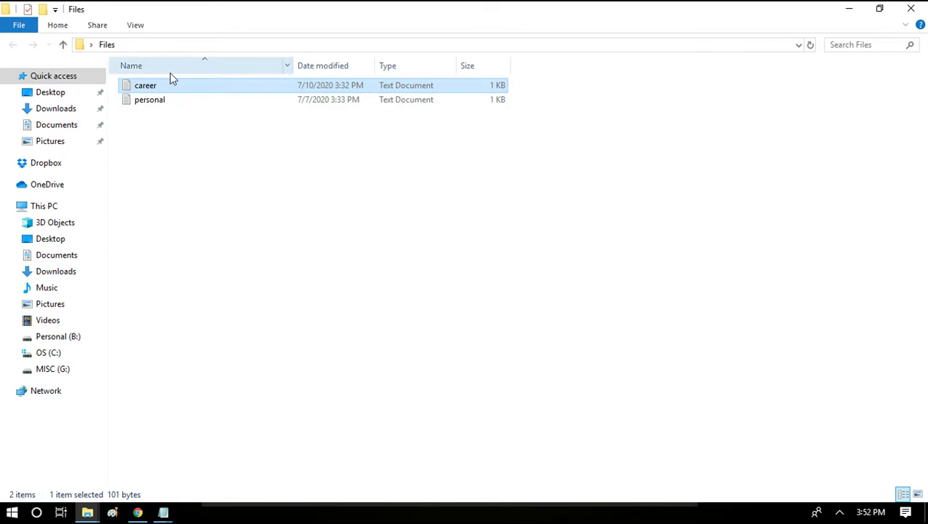
mouse_move(164, 87)
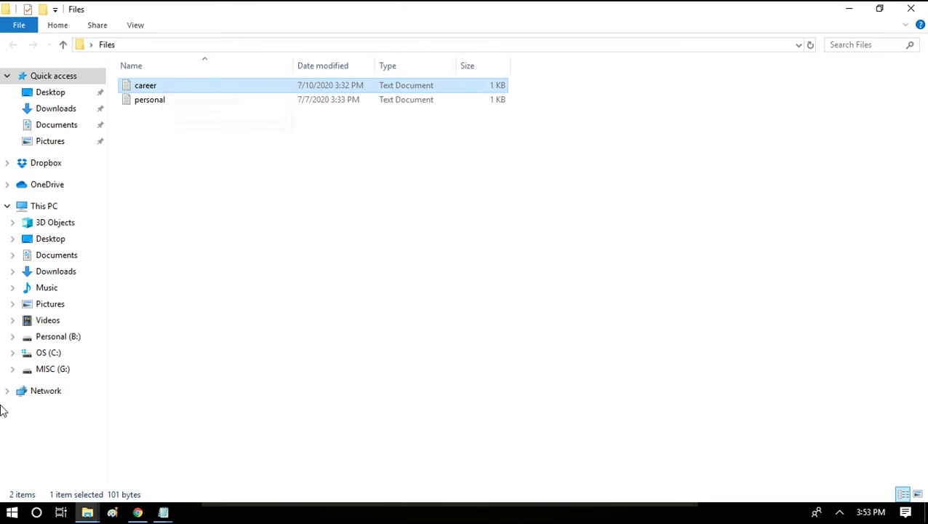
Return to the untitled notes and add the line "upload files to blob" below a blank line.
left_click(164, 512)
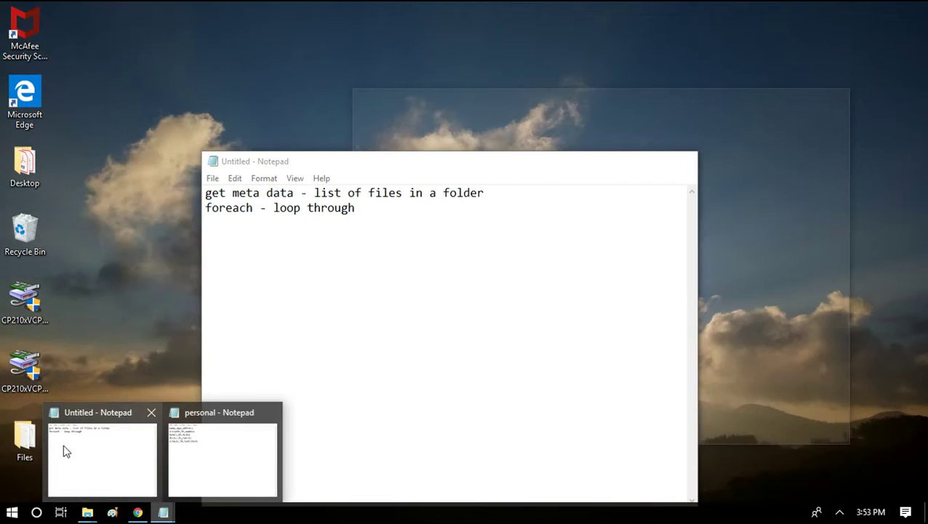
left_click(64, 450)
key("Return")
key("Return")
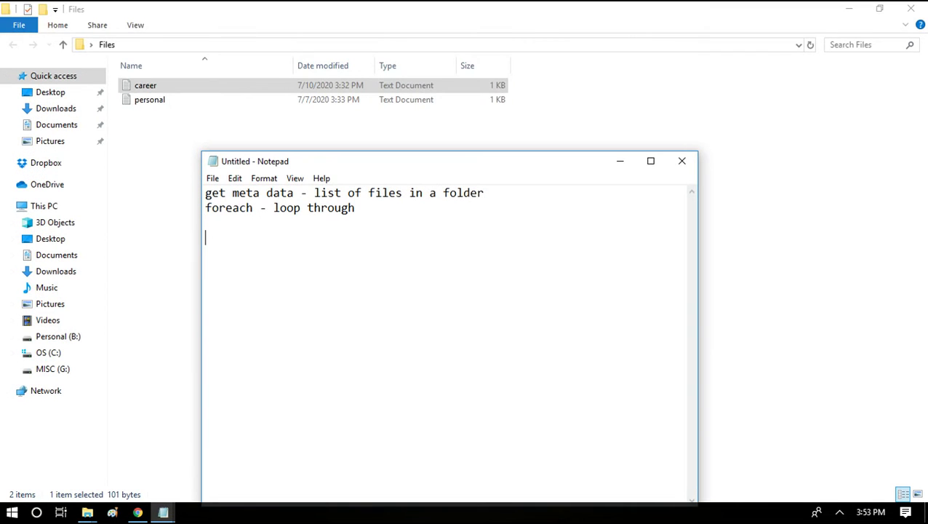
type("upload file ")
type(" to blob")
key("Return")
Add "create pipeline" to the notes, with "getmetadata" and "foreach" indented beneath it and "copy activity" indented further under foreach.
type("create p")
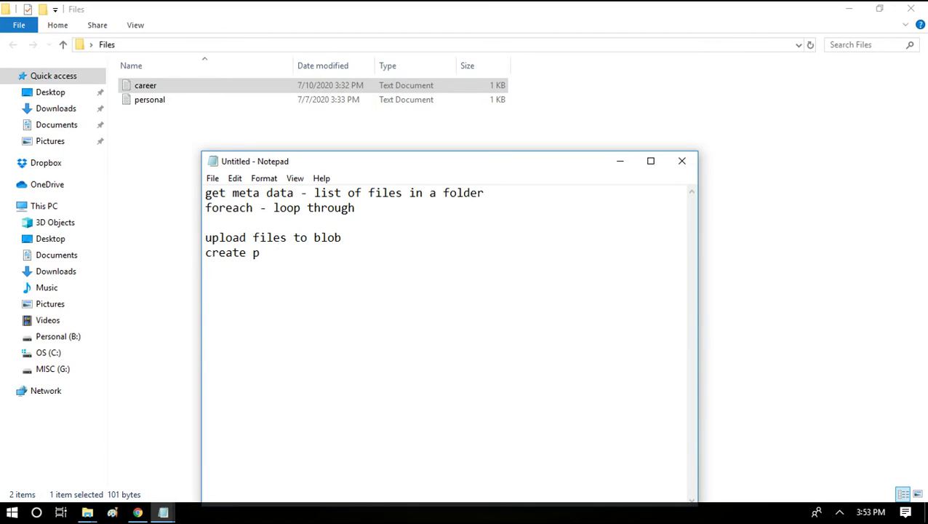
type("ipeline")
key("Tab")
type("getre")
key("BackSpace")
key("BackSpace")
type("metadata")
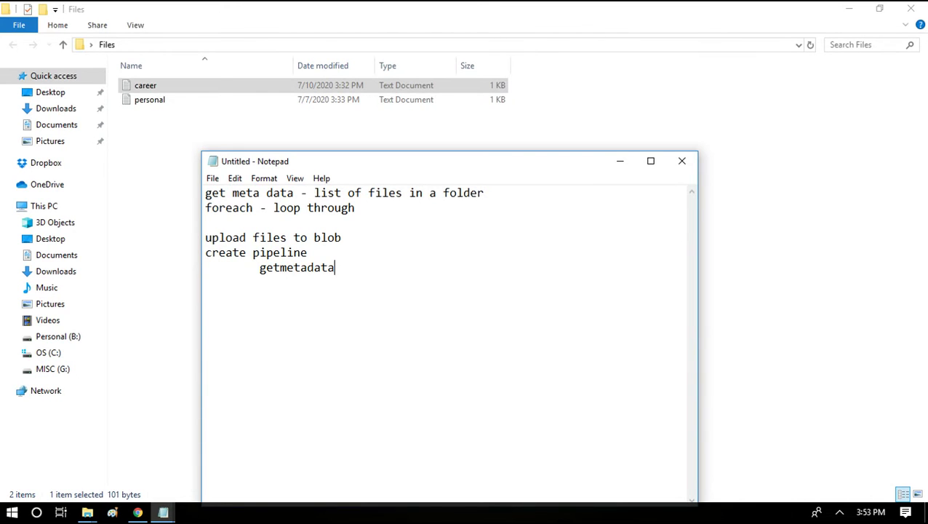
key("Tab")
type("foreach")
key("Tab")
type("copy activity")
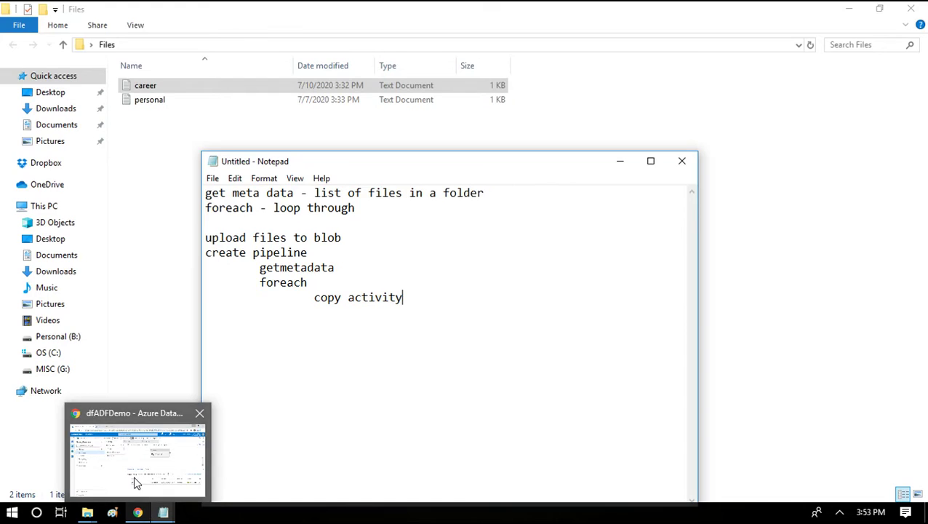
Switch to the Azure portal in Chrome and open the Input folder of the fs-demo container in the sademoadf storage account.
left_click(138, 513)
left_click(252, 21)
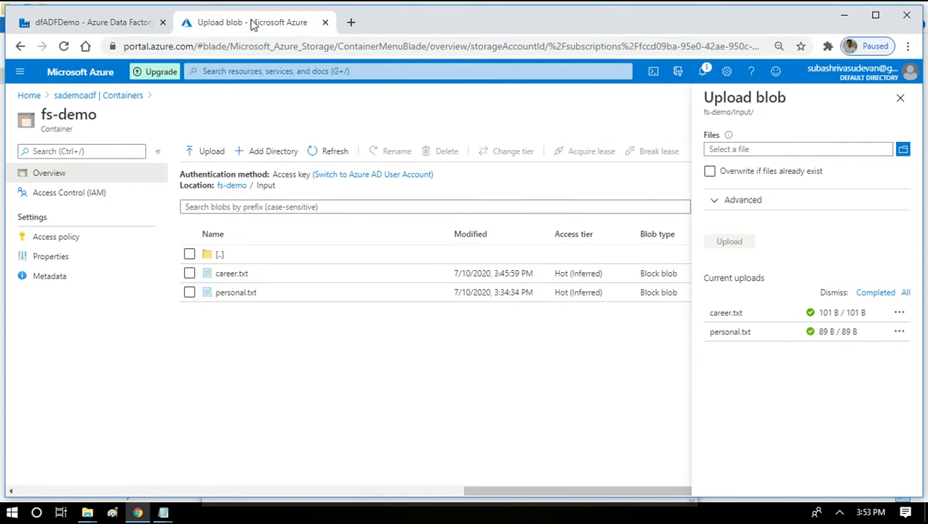
left_click(69, 97)
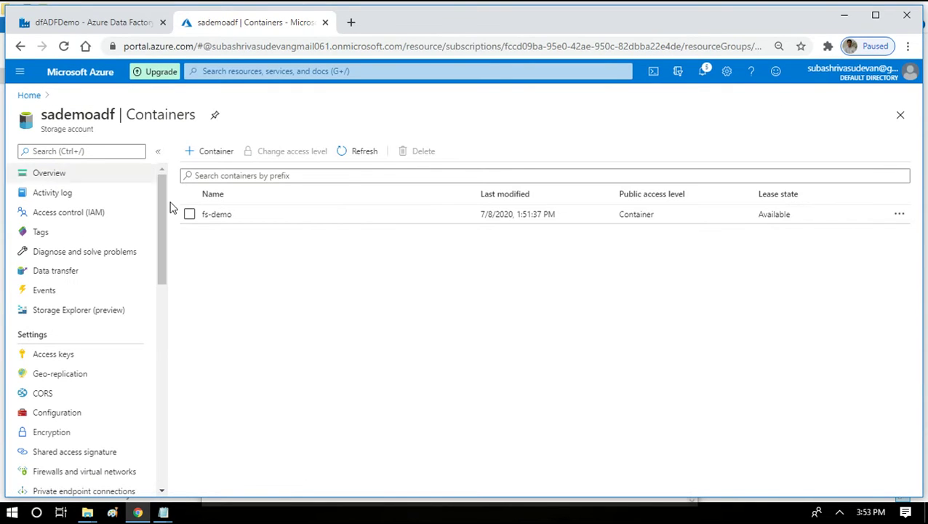
left_click(205, 215)
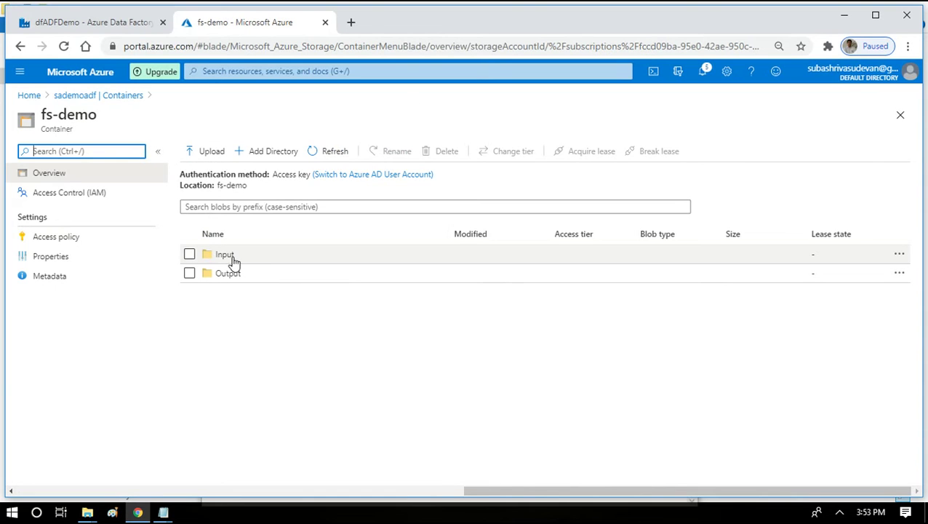
left_click(231, 256)
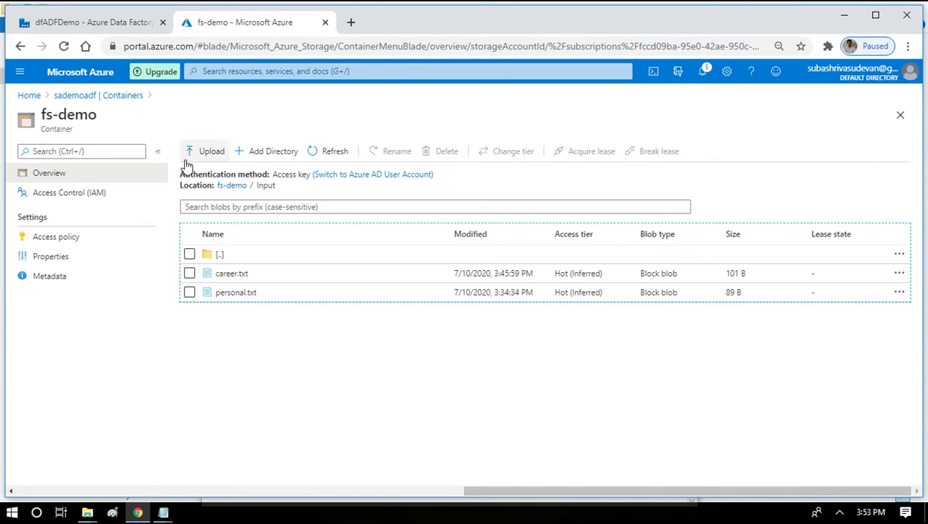
Delete the career.txt and personal.txt blobs from the Input folder.
left_click(189, 273)
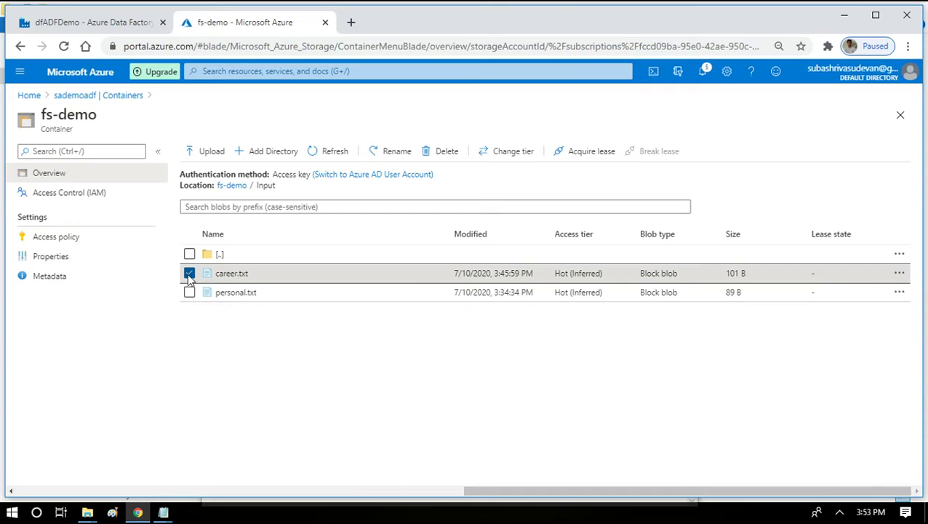
left_click(189, 291)
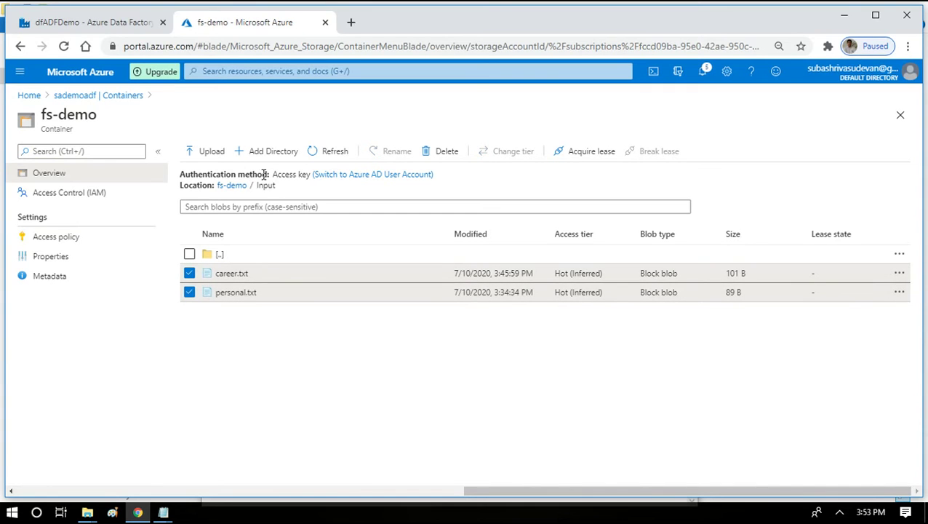
left_click(439, 154)
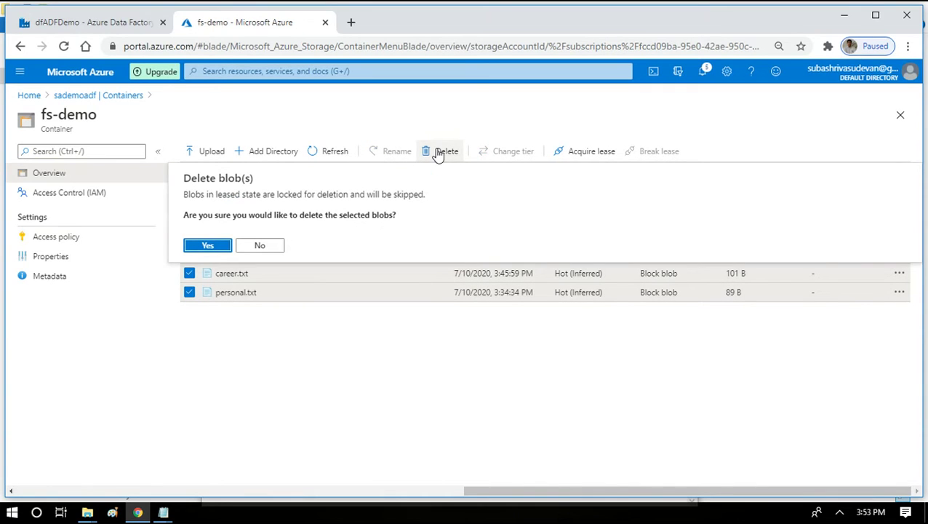
left_click(208, 246)
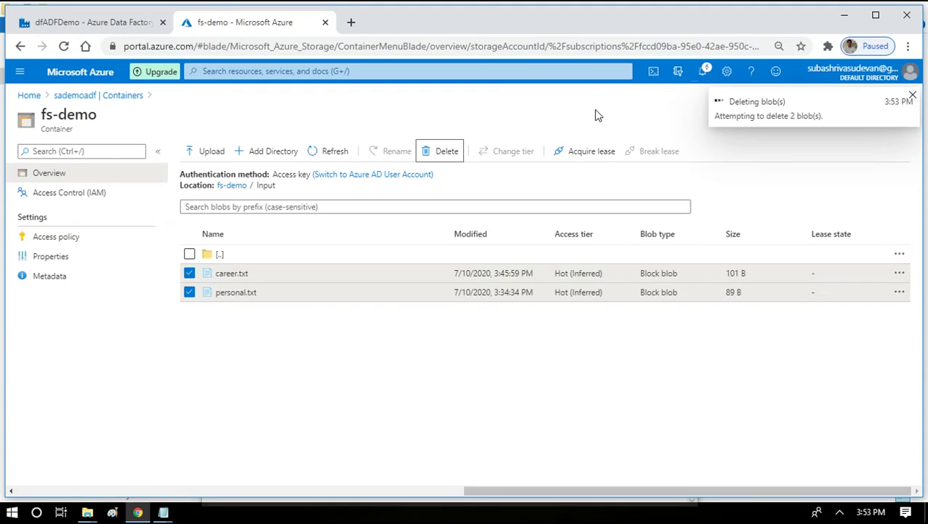
Upload the career text file from the desktop Files folder to the fs-demo Input folder.
left_click(220, 154)
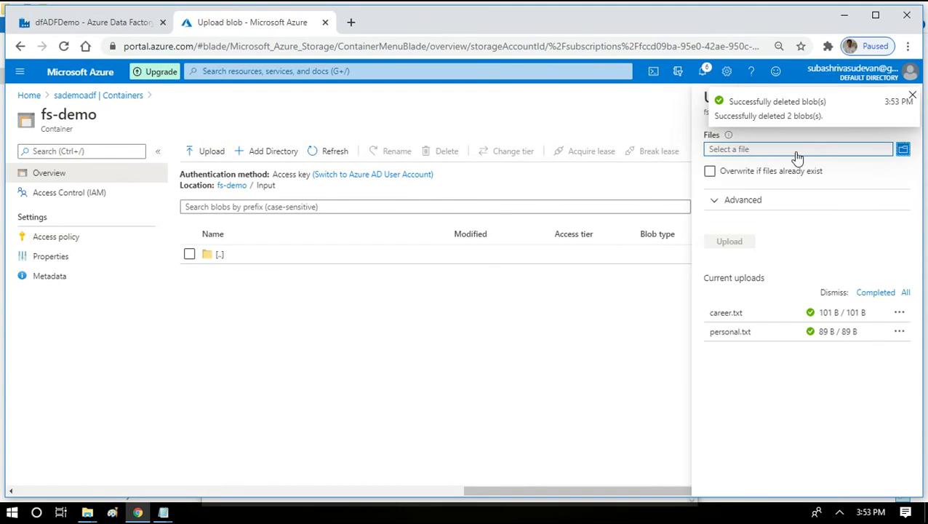
left_click(779, 173)
left_click(903, 149)
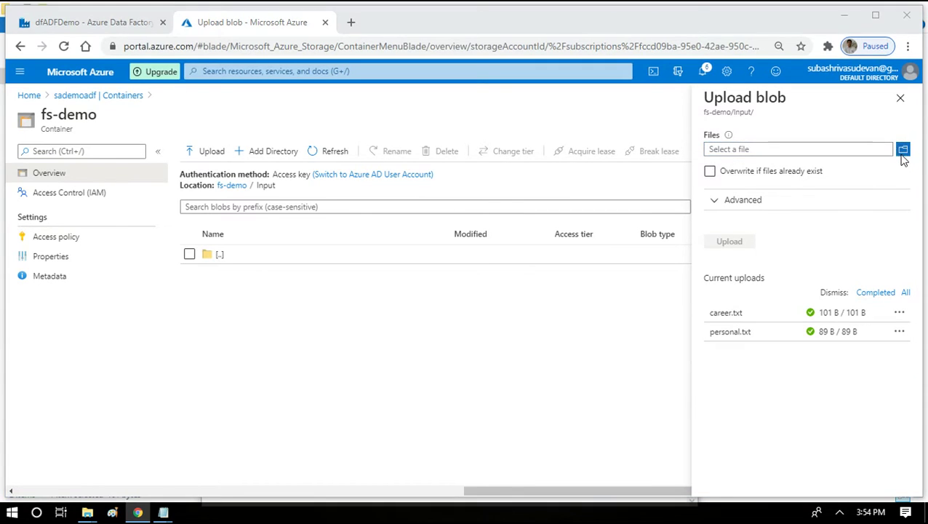
double_click(151, 97)
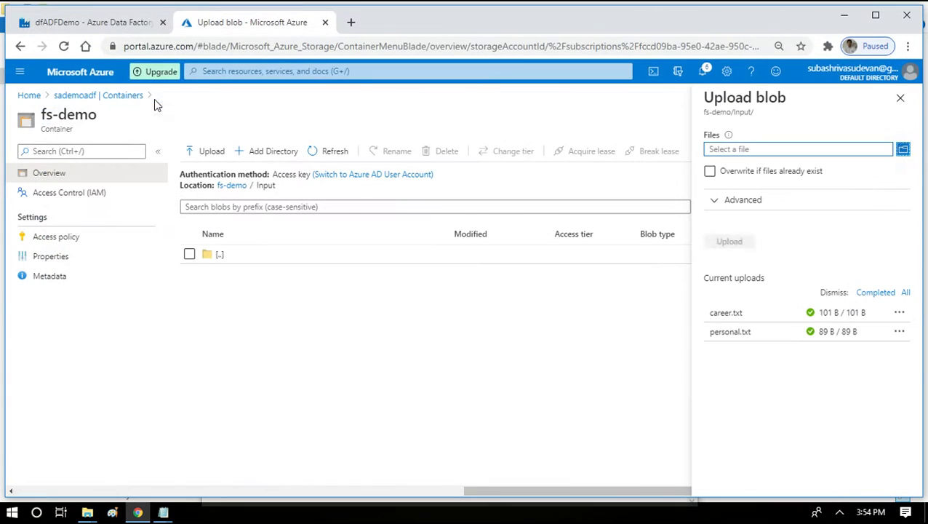
left_click(726, 242)
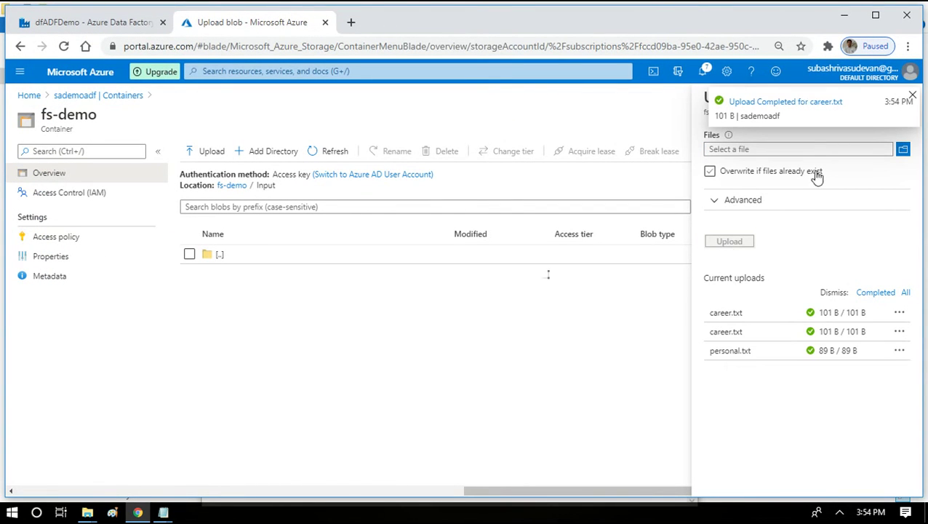
Upload the personal text file to the fs-demo Input folder.
left_click(903, 149)
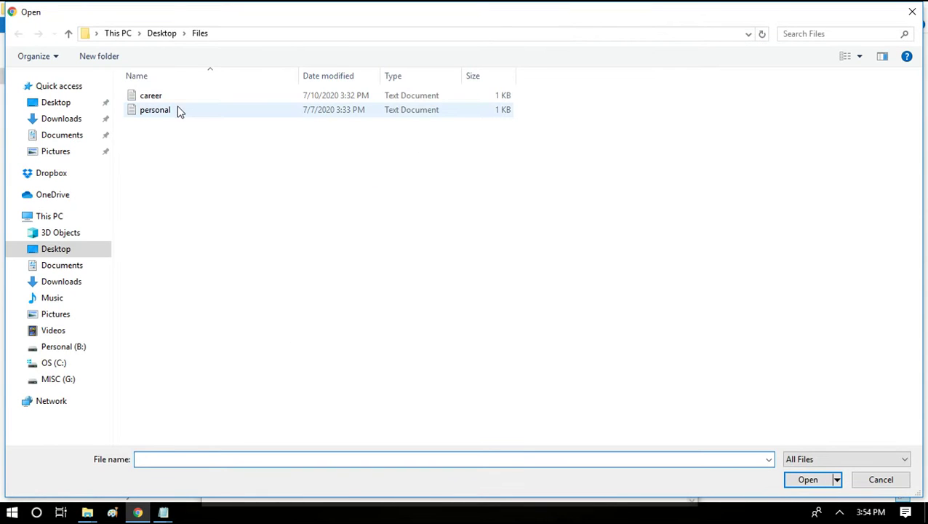
double_click(178, 111)
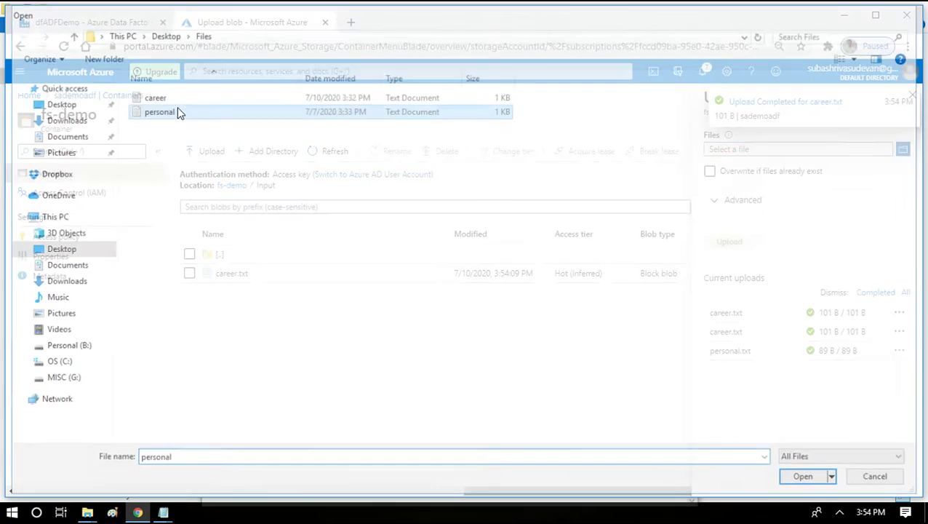
left_click(728, 246)
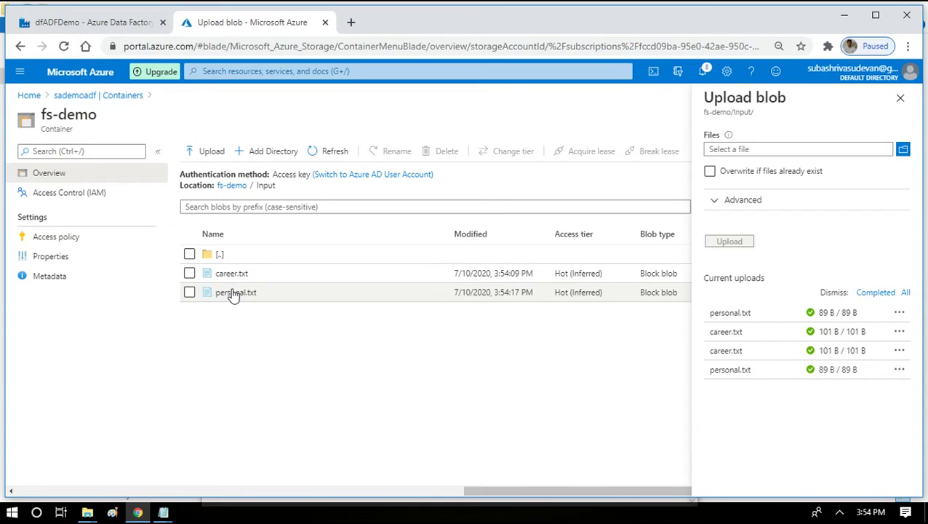
Check the contents of the fs-demo container's Output folder and switch to the dfADFDemo data factory.
left_click(228, 186)
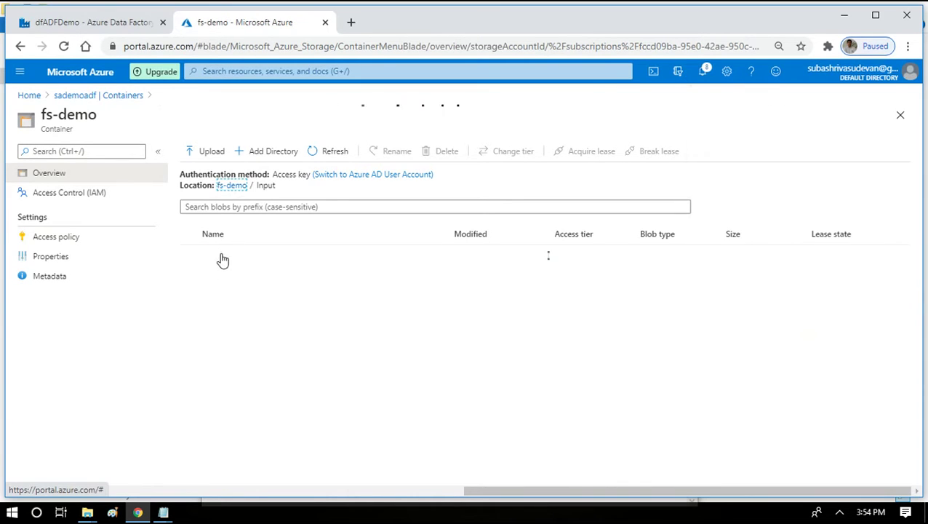
left_click(219, 275)
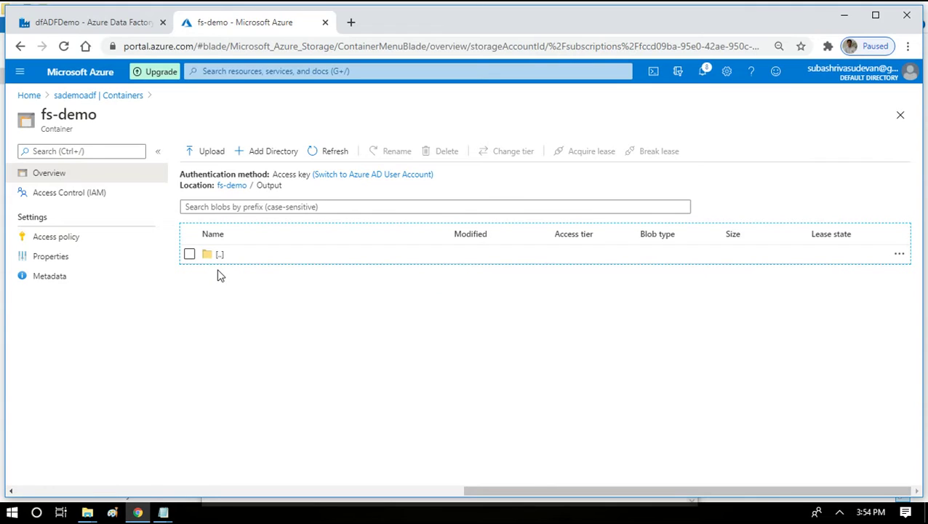
left_click(73, 22)
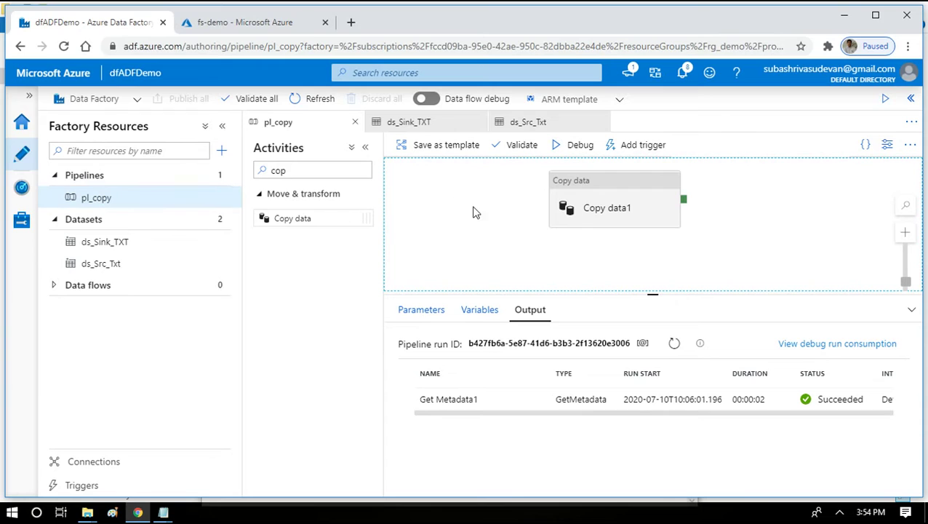
Review the source and sink settings of the Copy data1 activity.
left_click(589, 217)
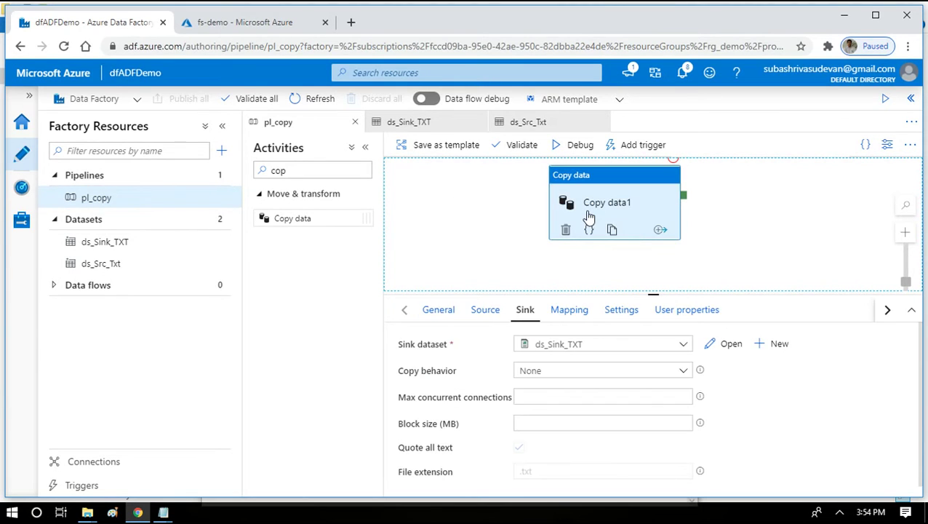
left_click(474, 325)
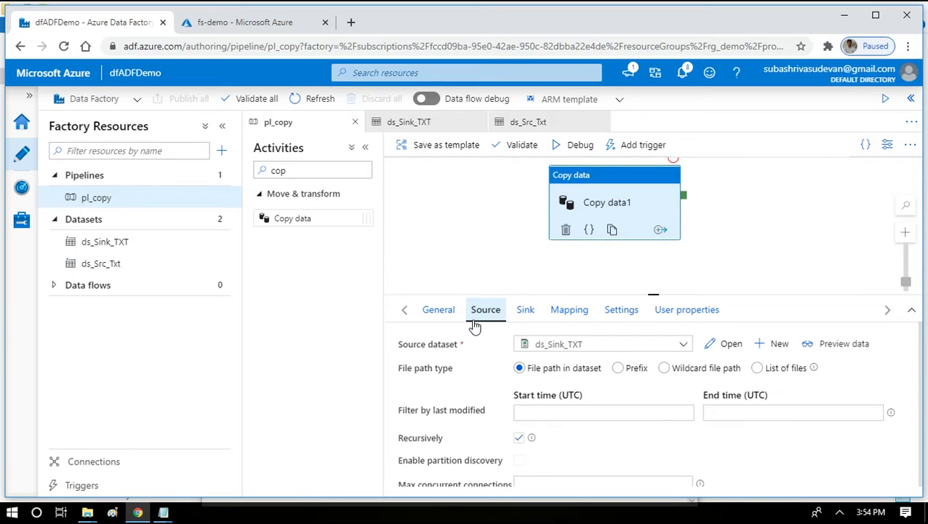
left_click(519, 322)
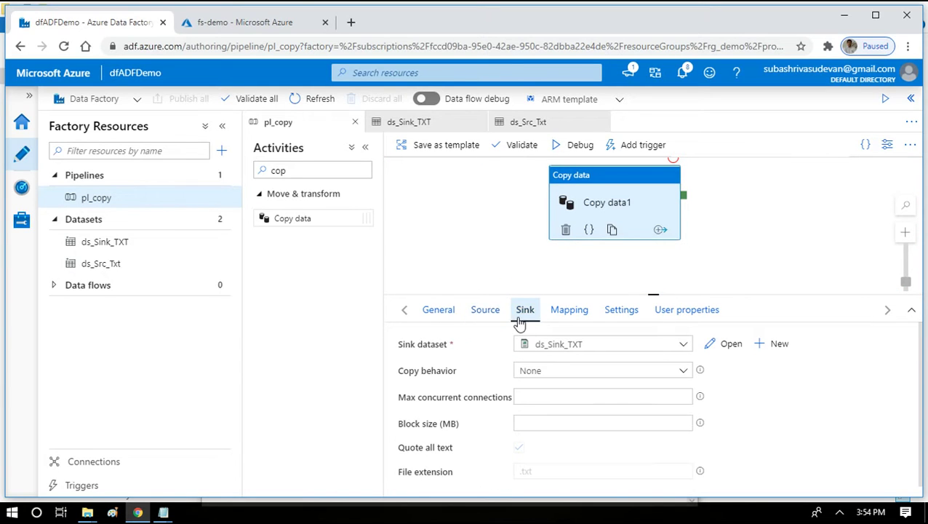
left_click(477, 313)
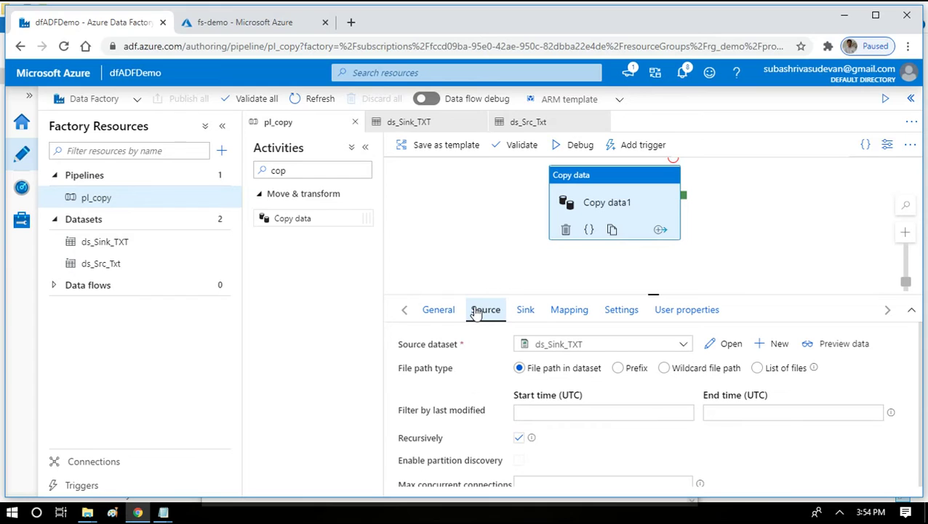
left_click(528, 318)
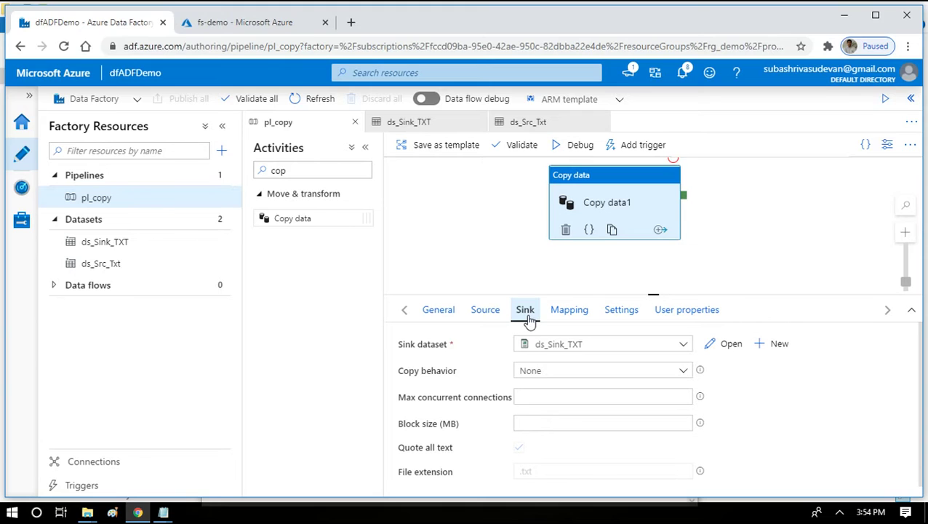
Delete the Copy data1 activity from the pl_copy pipeline.
left_click(630, 187)
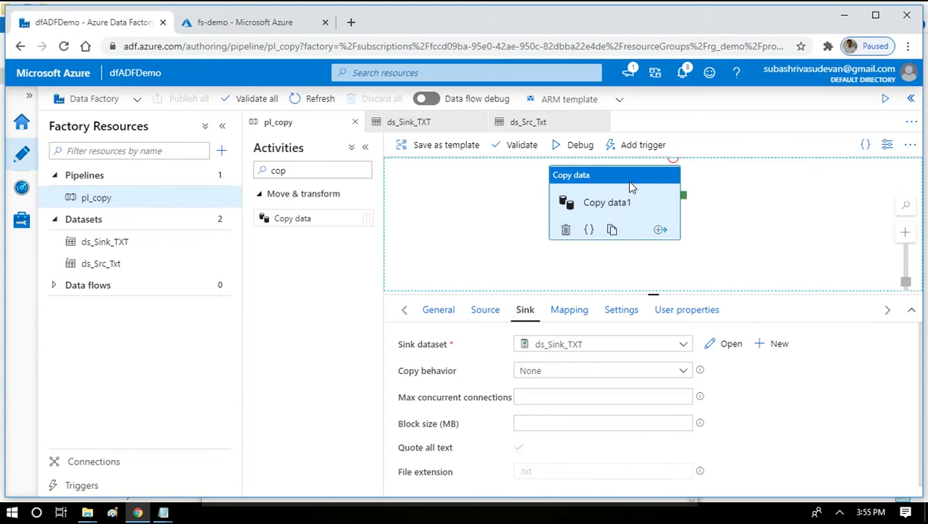
left_click_drag(603, 182, 743, 192)
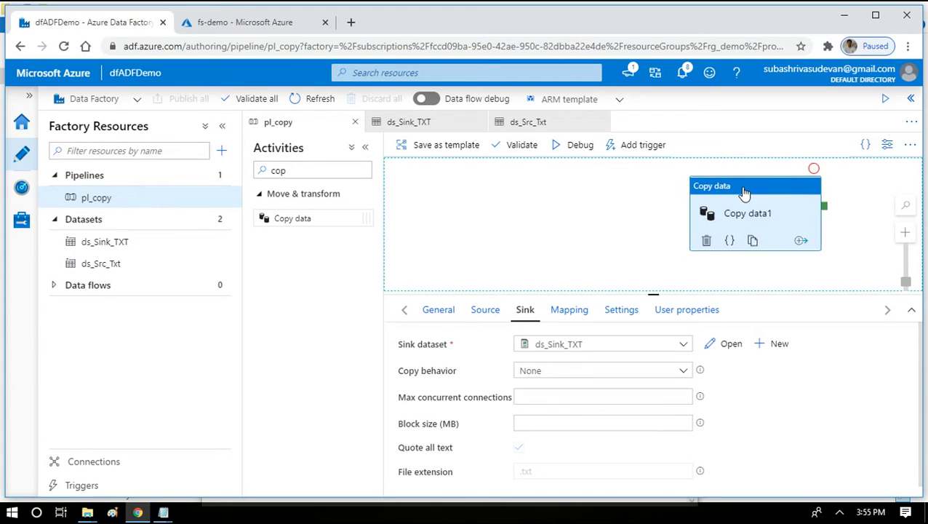
key("Delete")
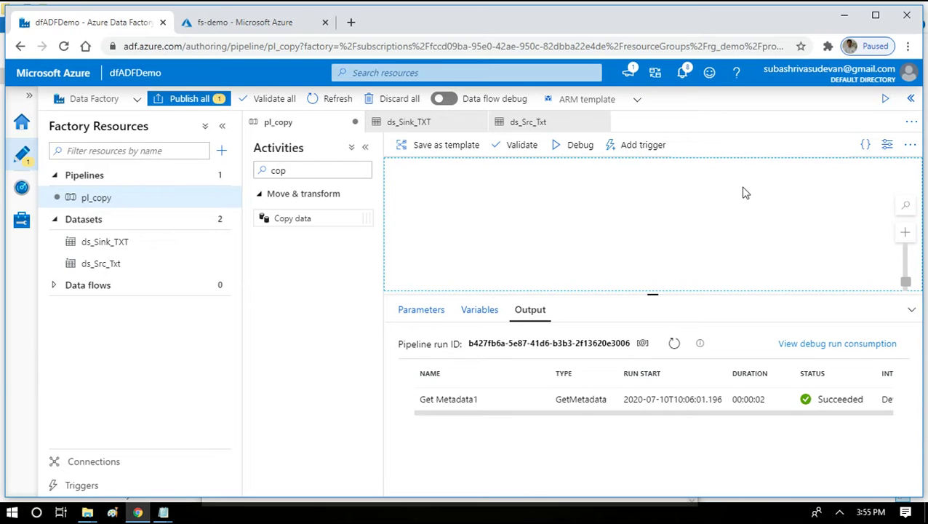
Search the activities for "get" and add a Get Metadata activity to the pl_copy canvas.
left_click(295, 166)
double_click(294, 163)
key("BackSpace")
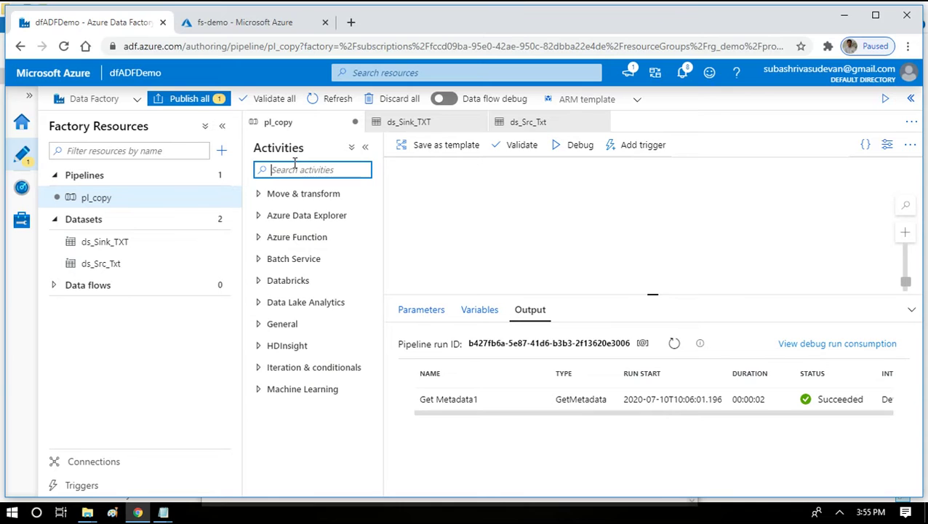
type("getm")
key("BackSpace")
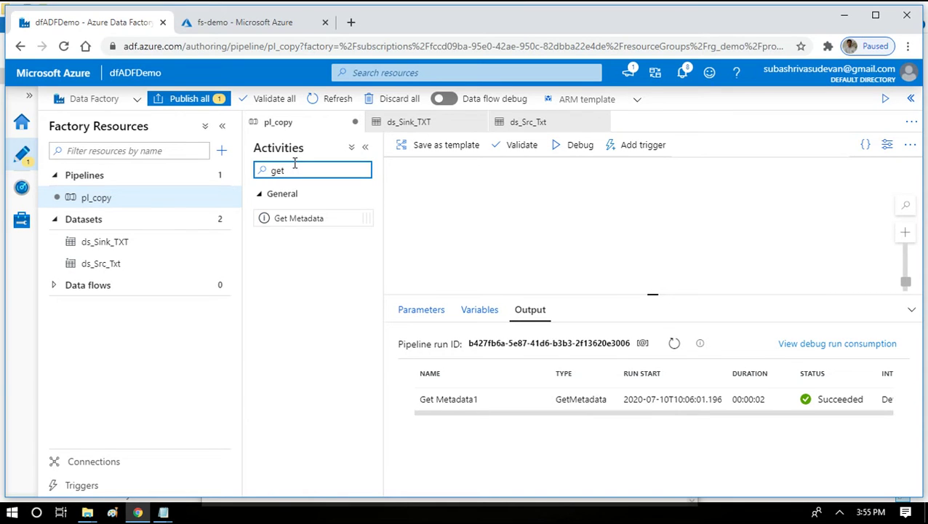
left_click_drag(294, 222, 480, 193)
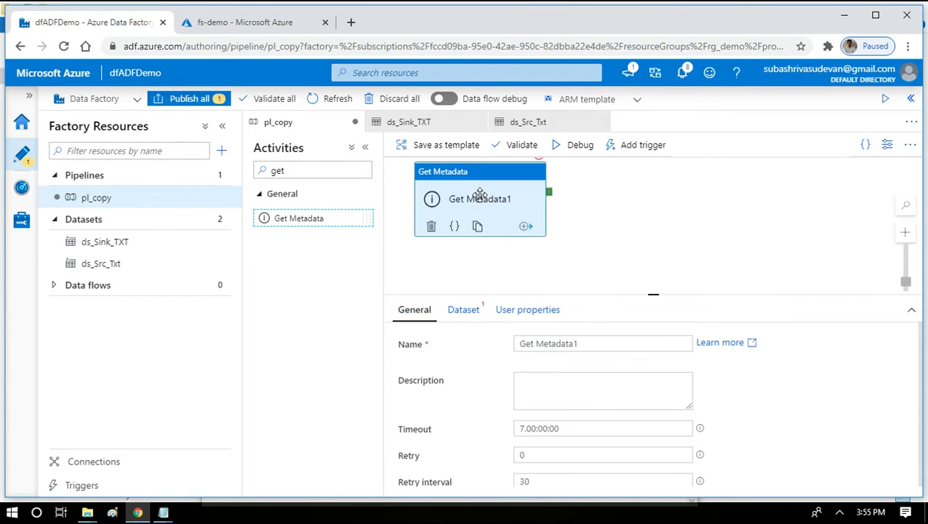
Start a new dataset for the Get Metadata1 activity, using Azure Blob Storage and the DelimitedText format.
left_click(481, 311)
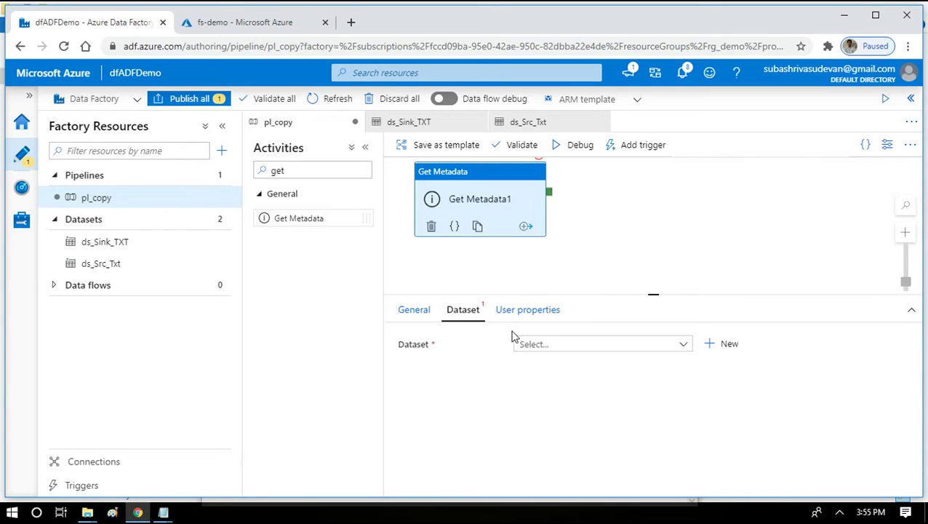
left_click(544, 353)
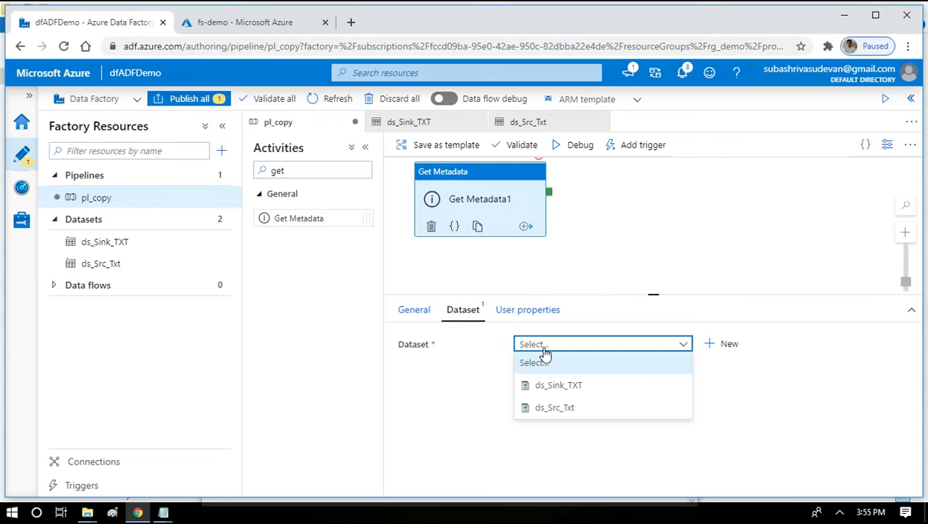
left_click(461, 415)
left_click(733, 349)
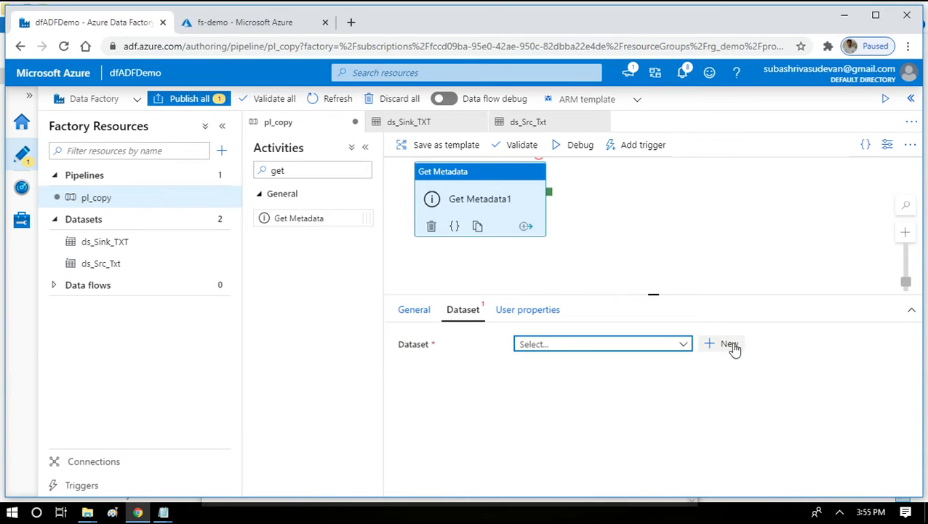
left_click(733, 347)
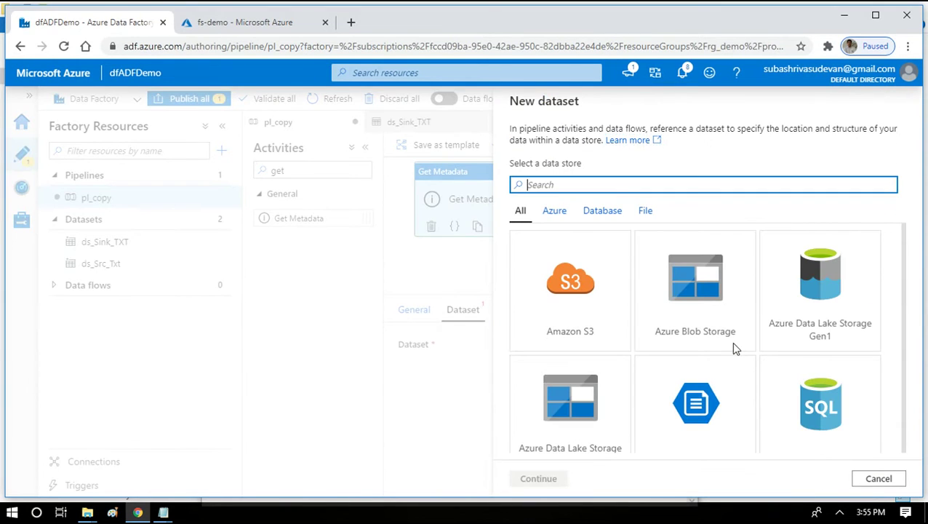
left_click(726, 342)
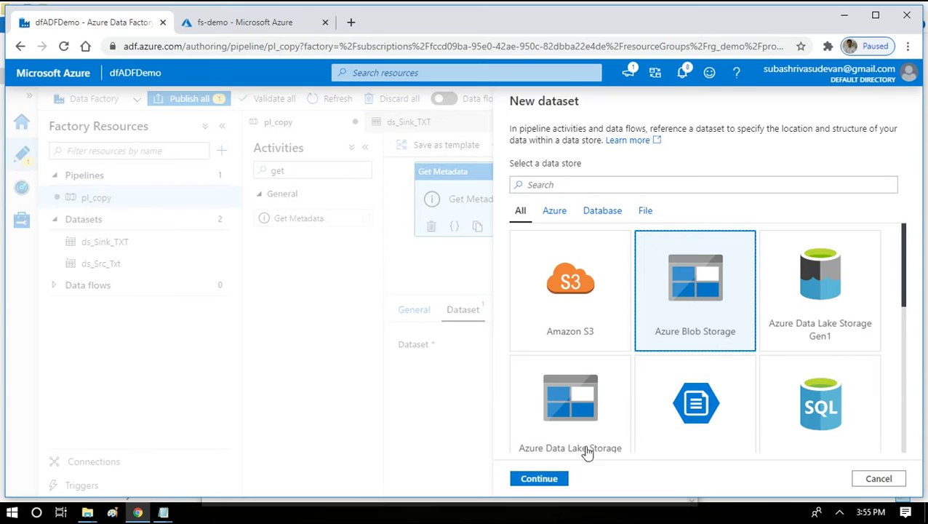
left_click(544, 479)
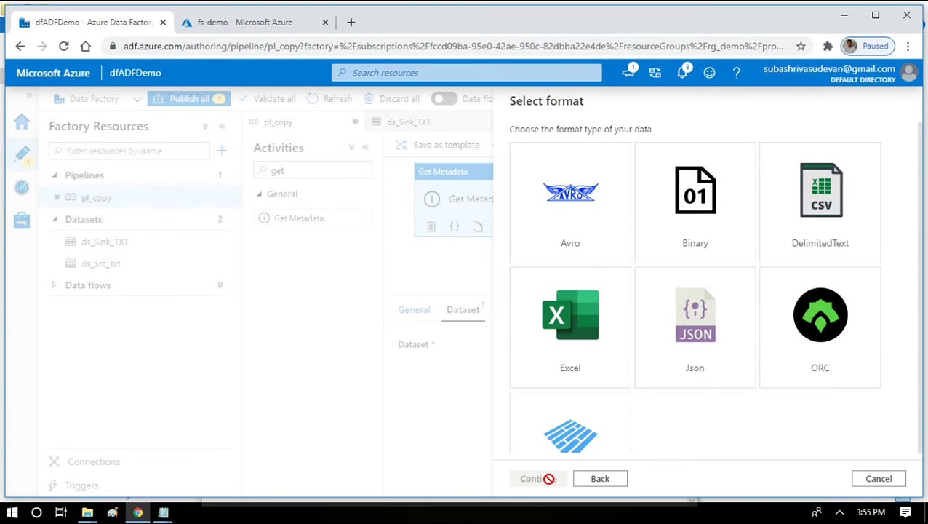
left_click(835, 242)
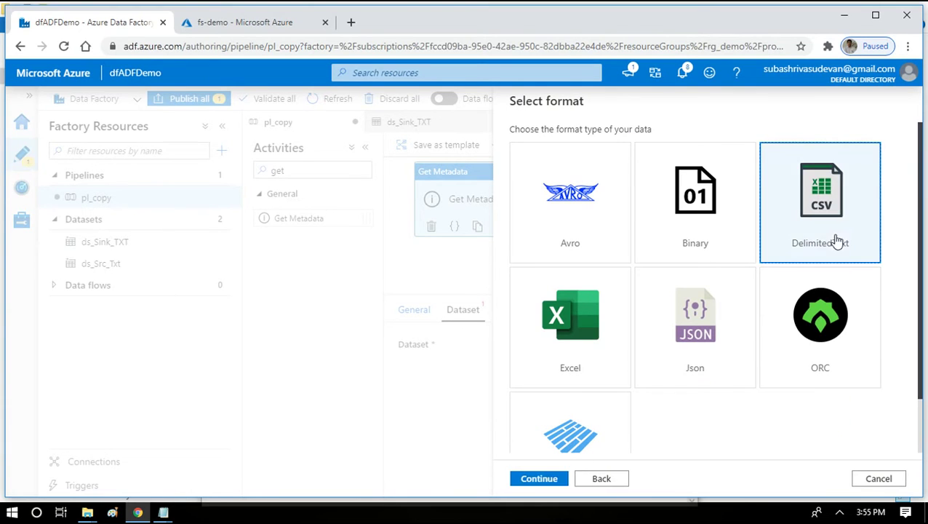
left_click(539, 479)
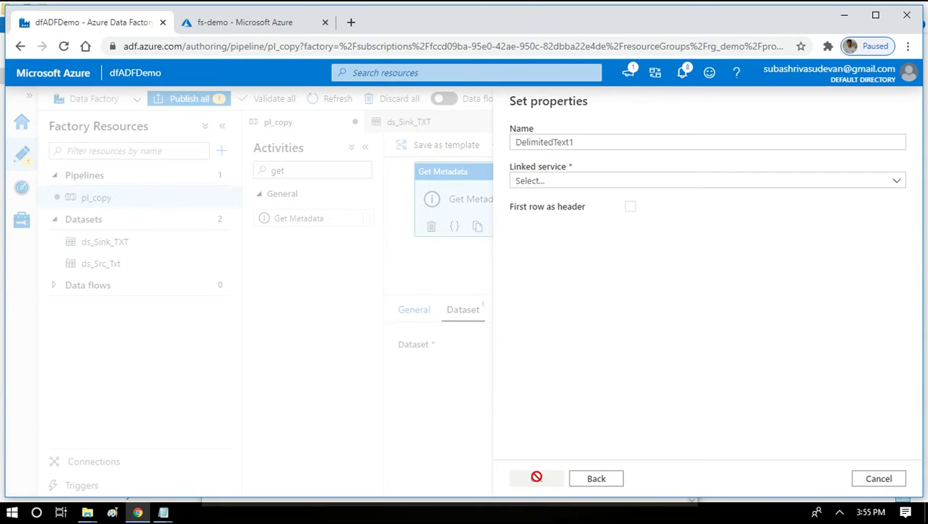
Name the new dataset ds_Input and choose the AzureBlobStorage_txt linked service.
left_click(556, 143)
double_click(556, 143)
type("ds_Input")
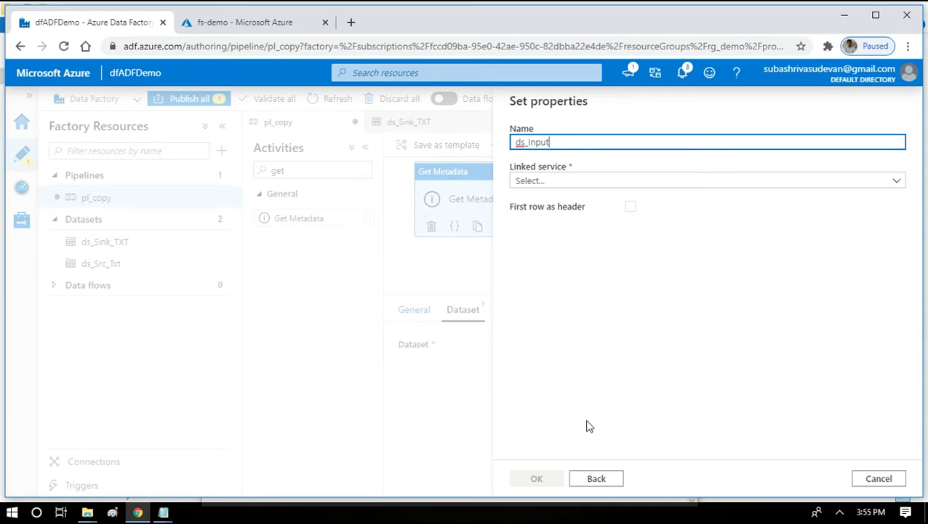
left_click(578, 182)
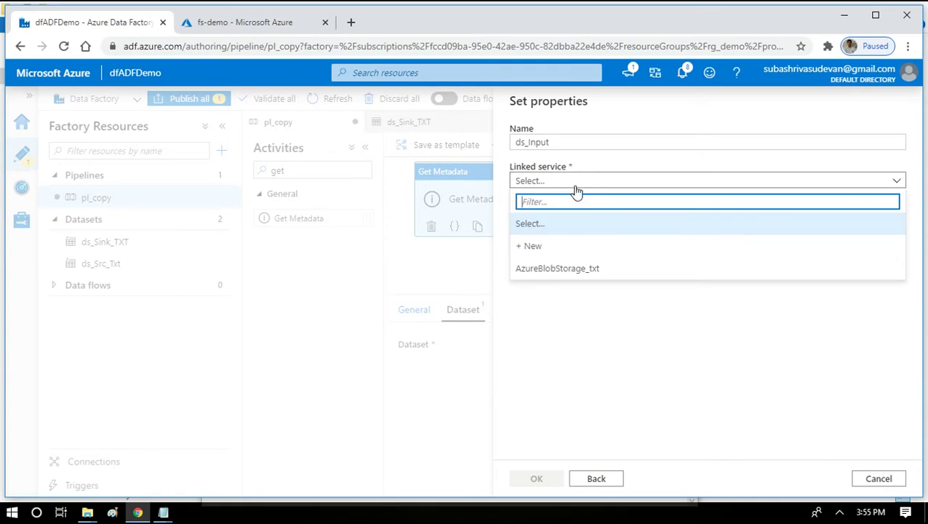
left_click(553, 273)
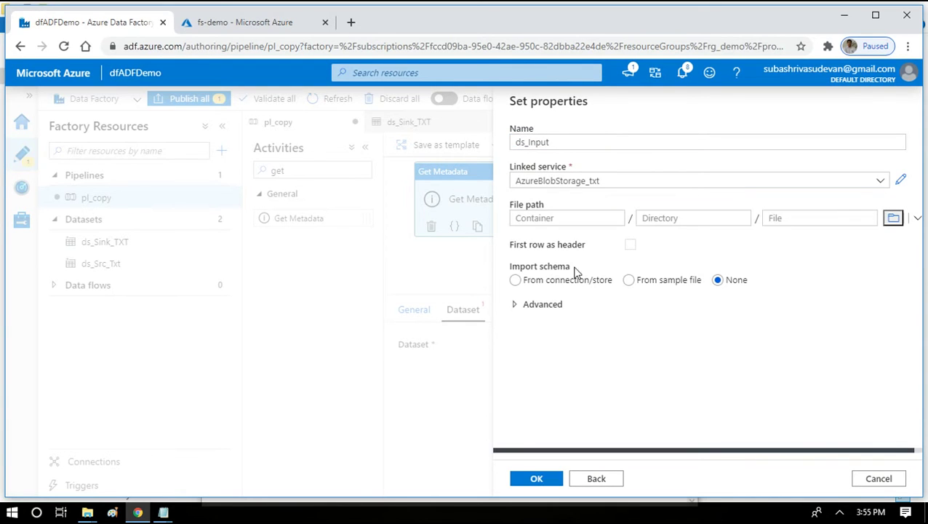
Point the dataset at the fs-demo container's Input folder, set schema import to None, and create it.
left_click(892, 218)
double_click(659, 185)
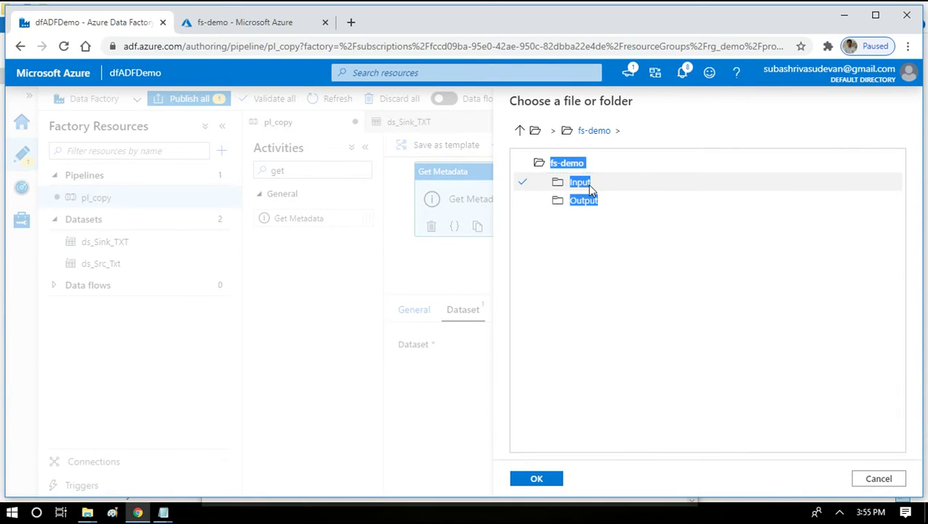
double_click(587, 184)
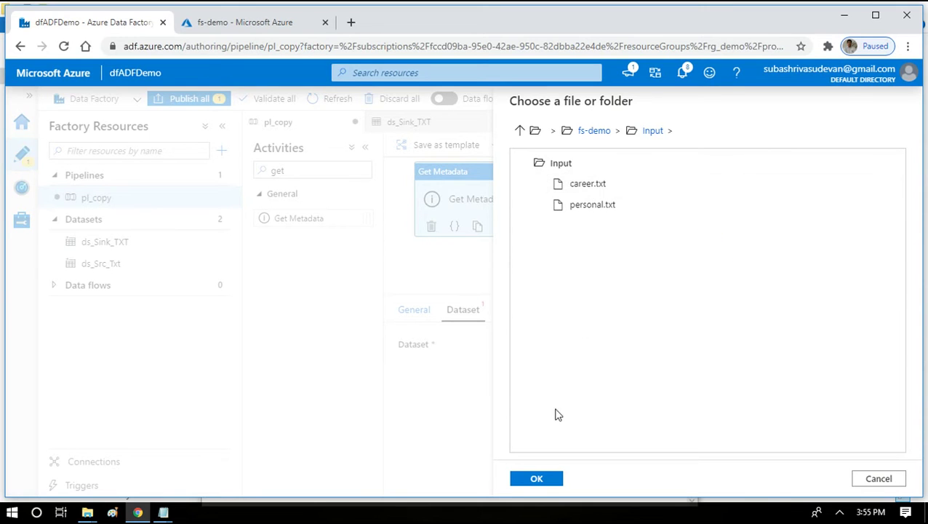
left_click(536, 478)
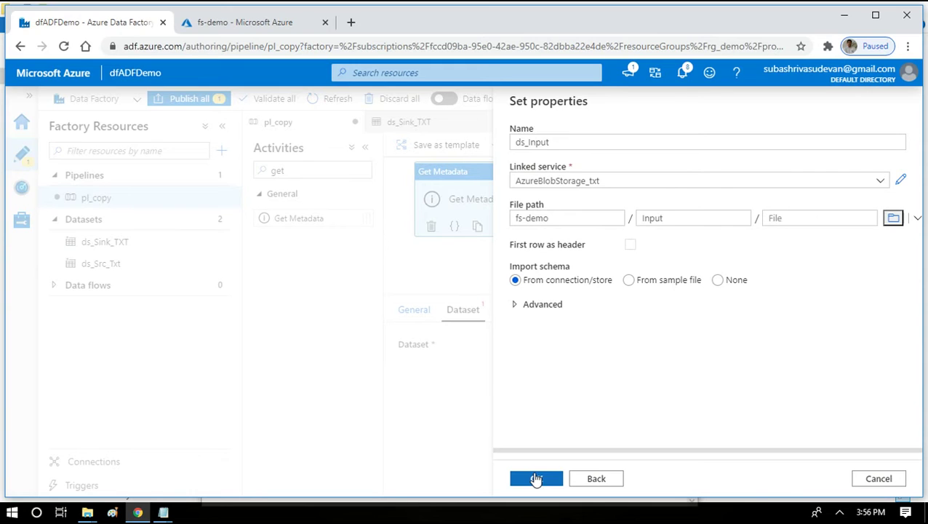
left_click(536, 478)
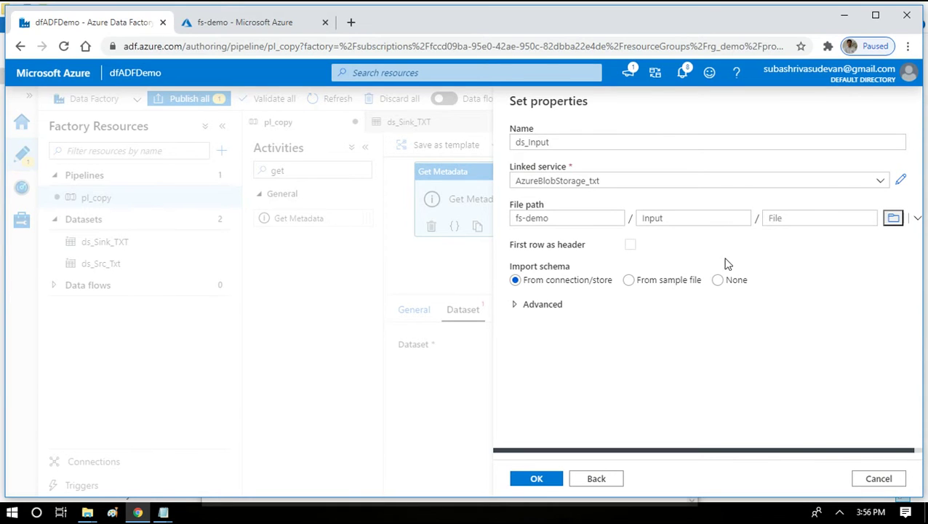
left_click(718, 280)
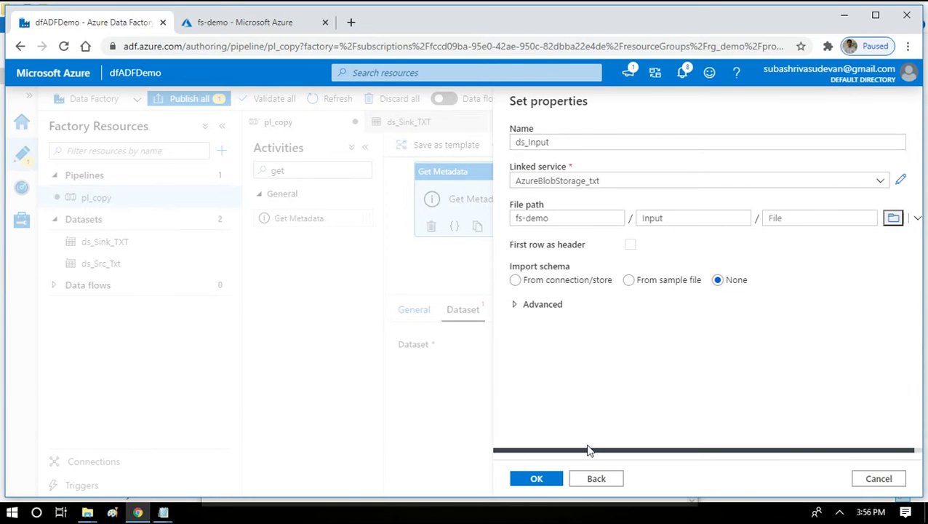
left_click(550, 482)
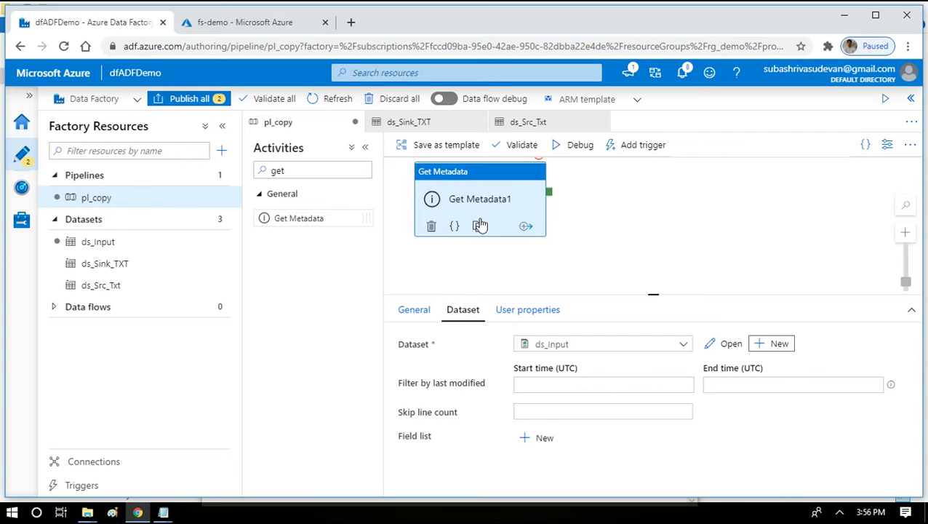
Try a debug run of the pl_copy pipeline and review the validation output.
left_click(576, 144)
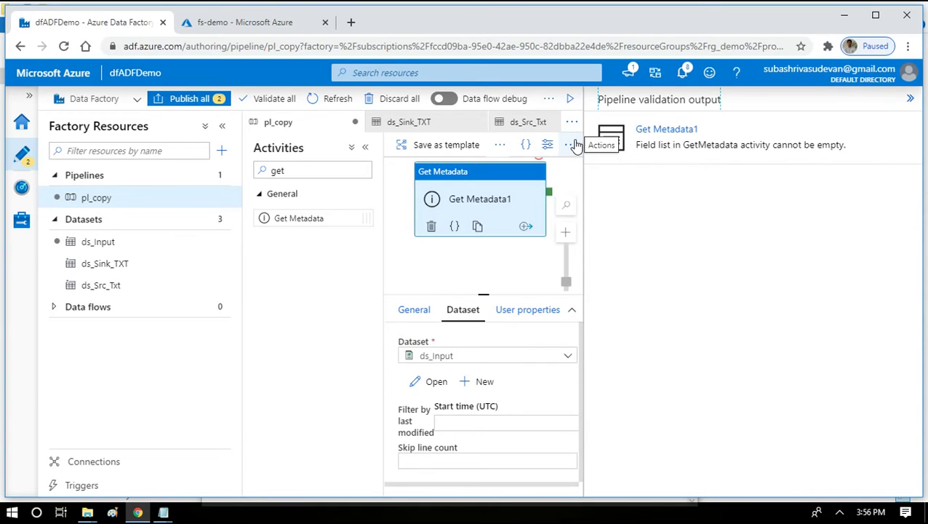
left_click(692, 141)
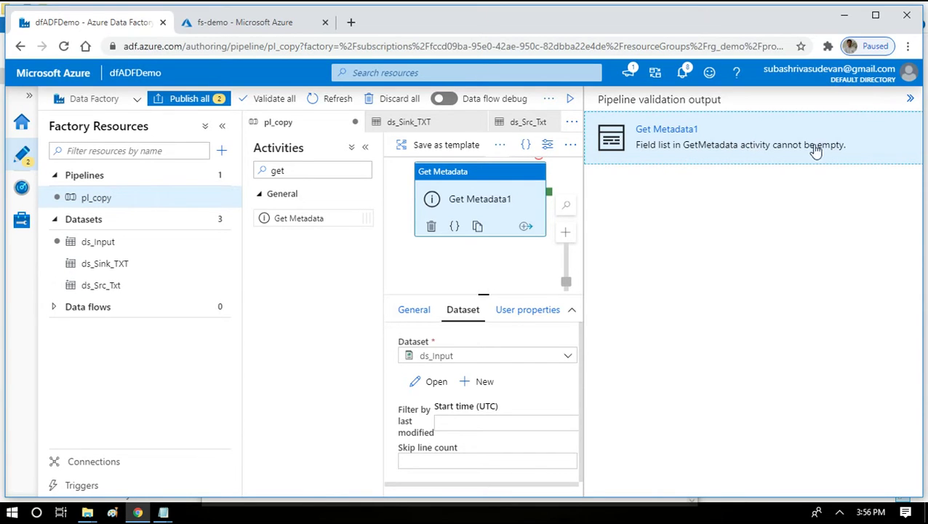
left_click(508, 253)
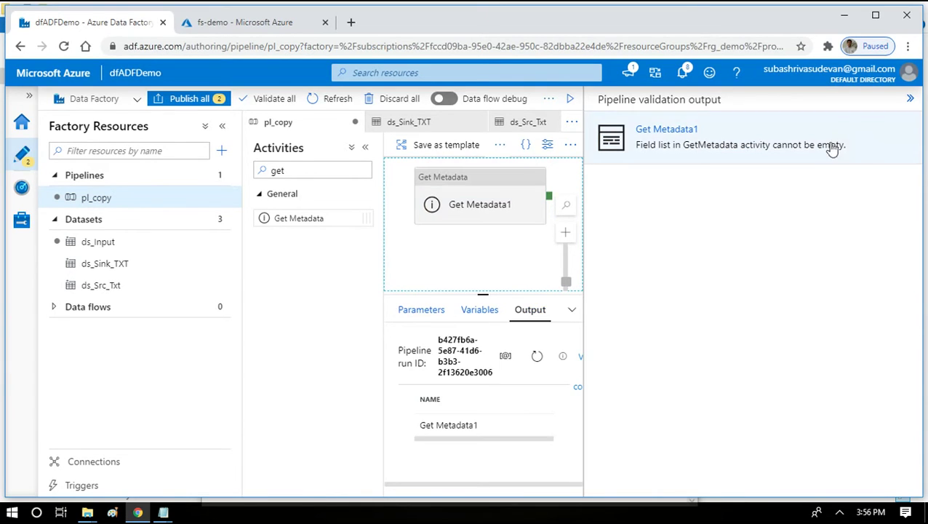
left_click(909, 100)
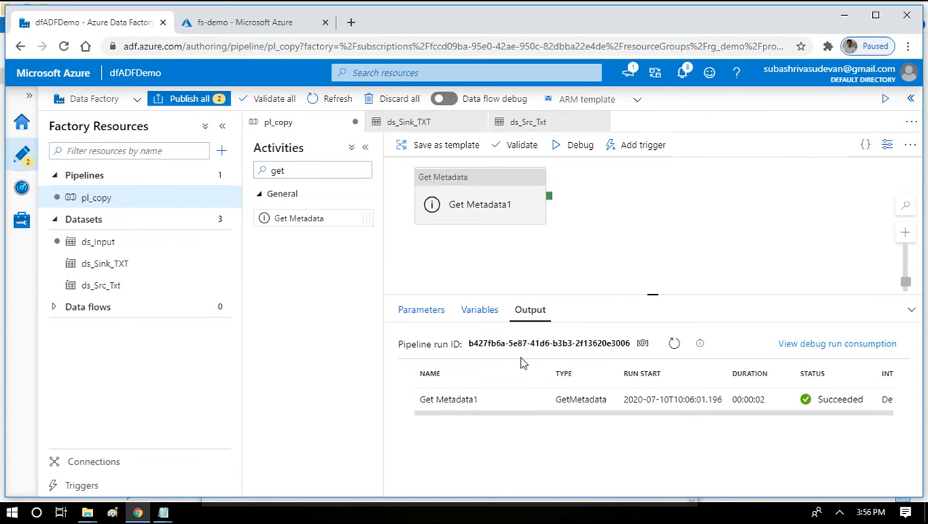
Add a new argument row to the field list of the Get Metadata1 activity's dataset settings.
left_click(491, 203)
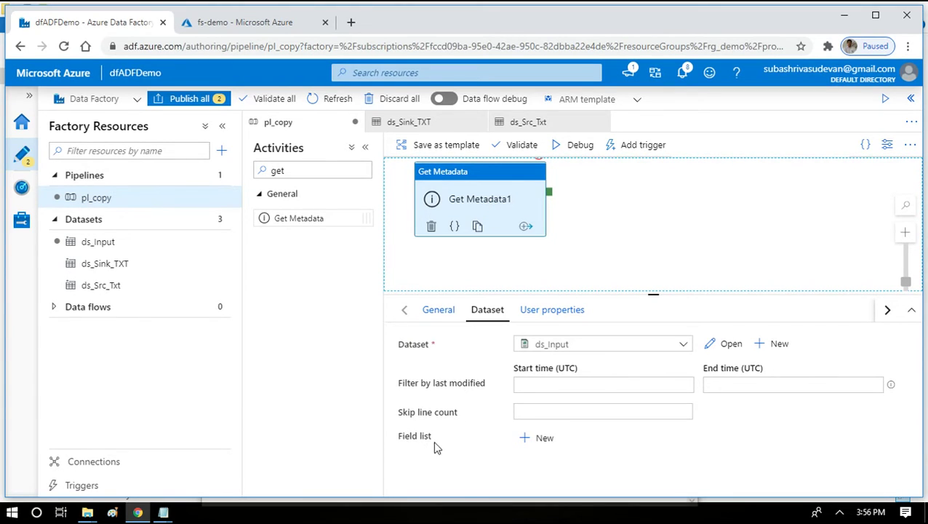
left_click(538, 438)
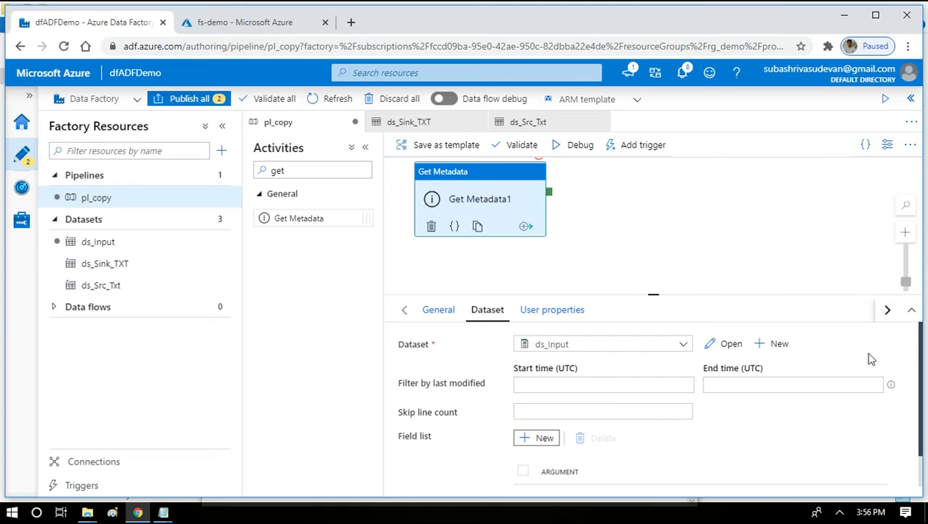
left_click_drag(920, 342, 918, 387)
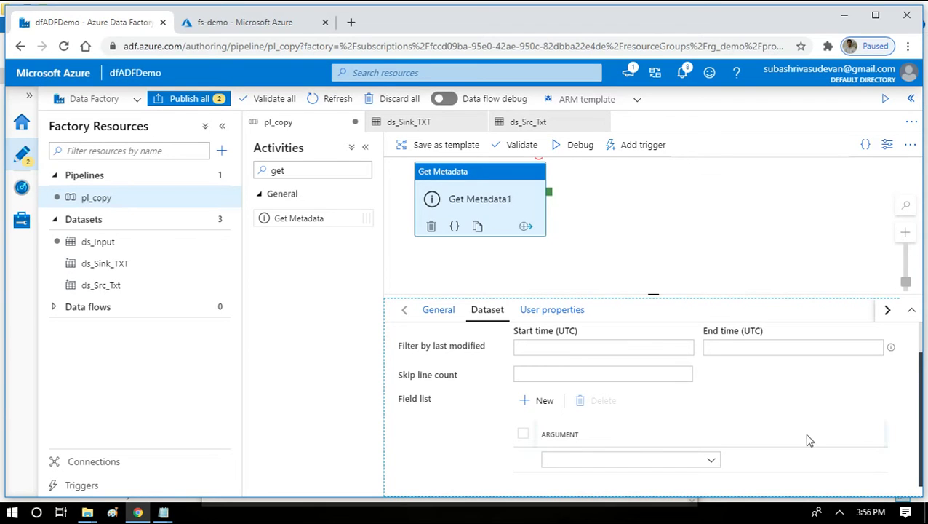
Set the new field list argument of Get Metadata1 to Child Items.
left_click(618, 458)
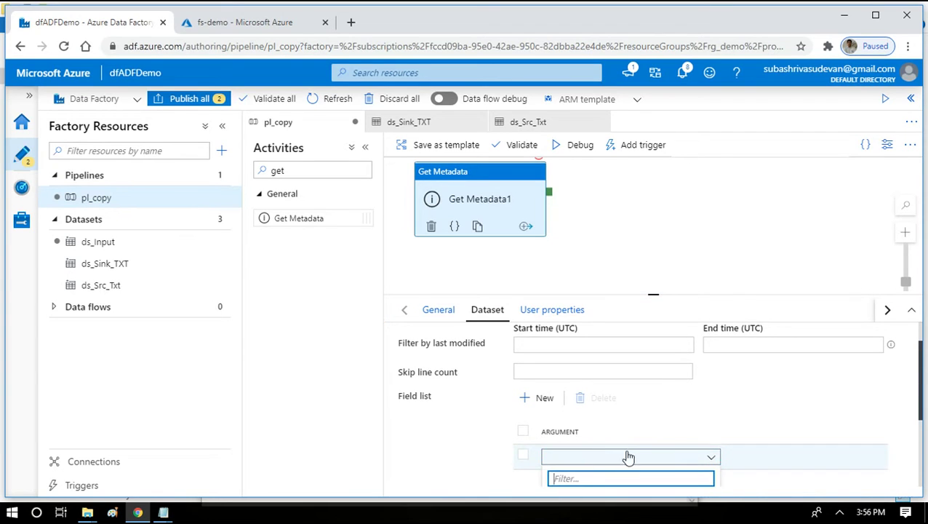
left_click(922, 367)
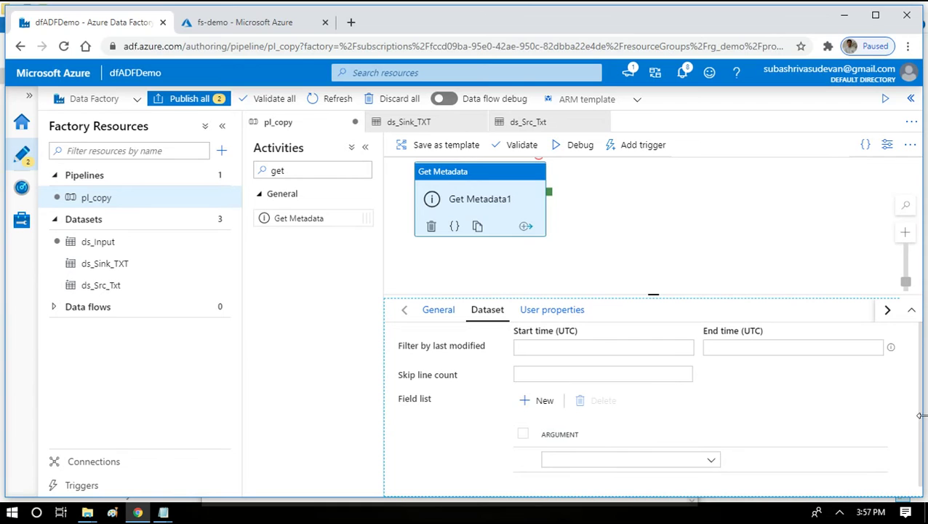
left_click_drag(649, 296, 653, 233)
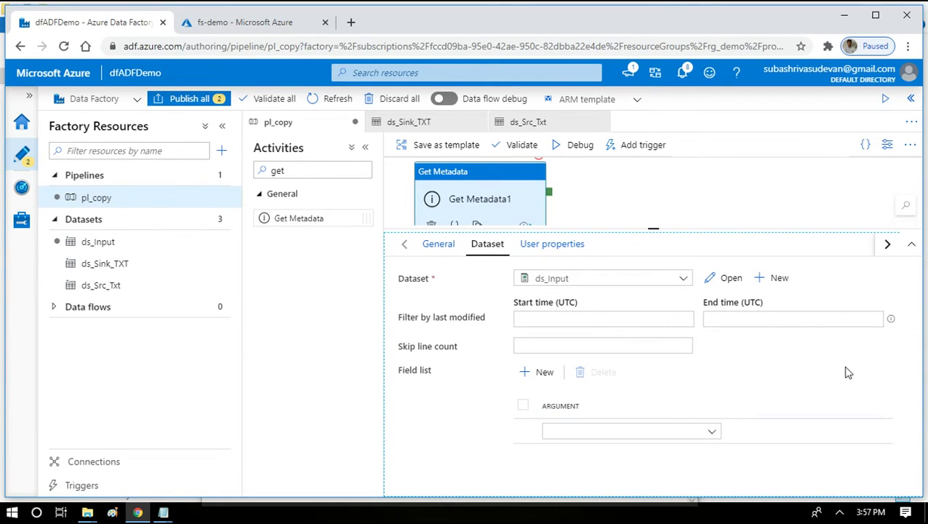
left_click(696, 430)
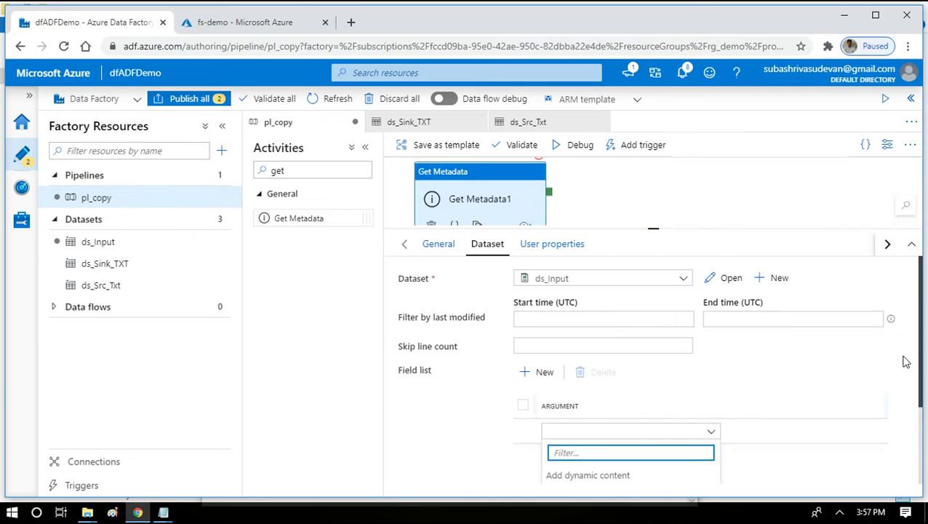
left_click(921, 329)
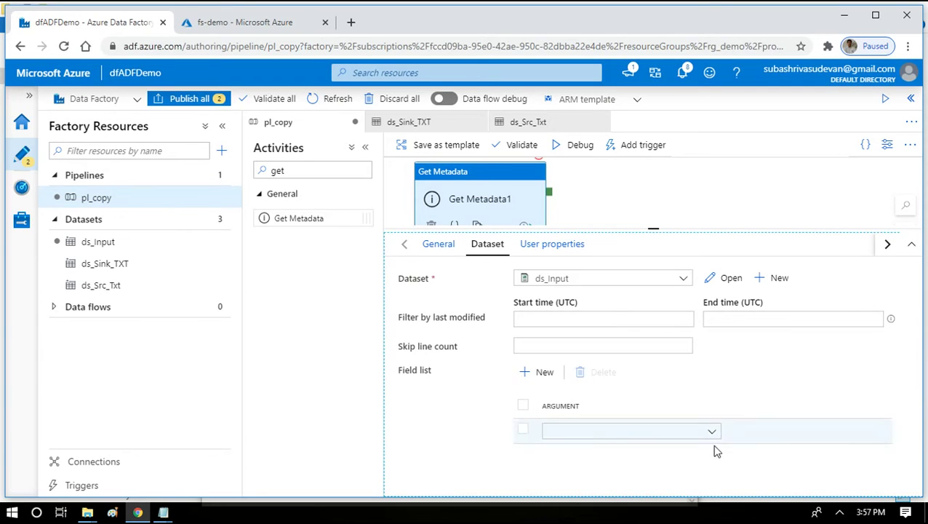
left_click_drag(653, 228, 665, 174)
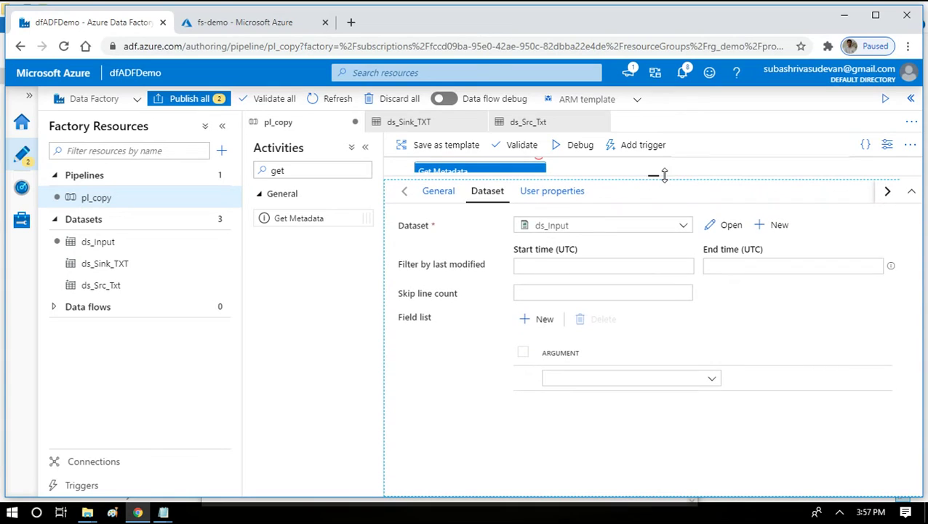
left_click(716, 381)
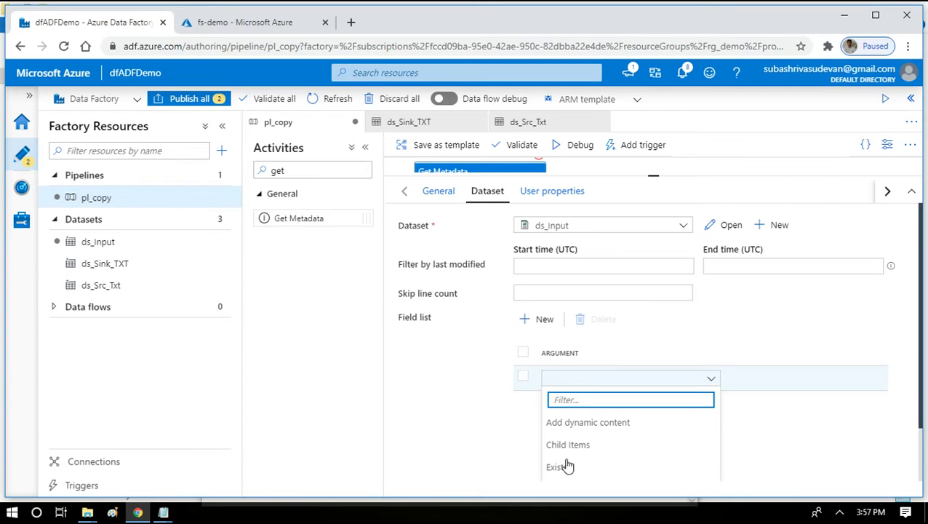
left_click(921, 322)
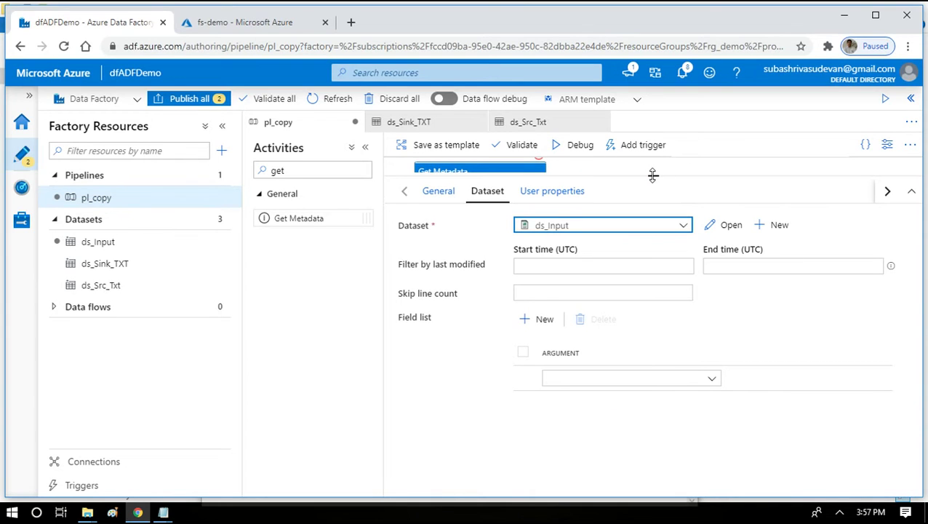
left_click_drag(654, 173, 657, 132)
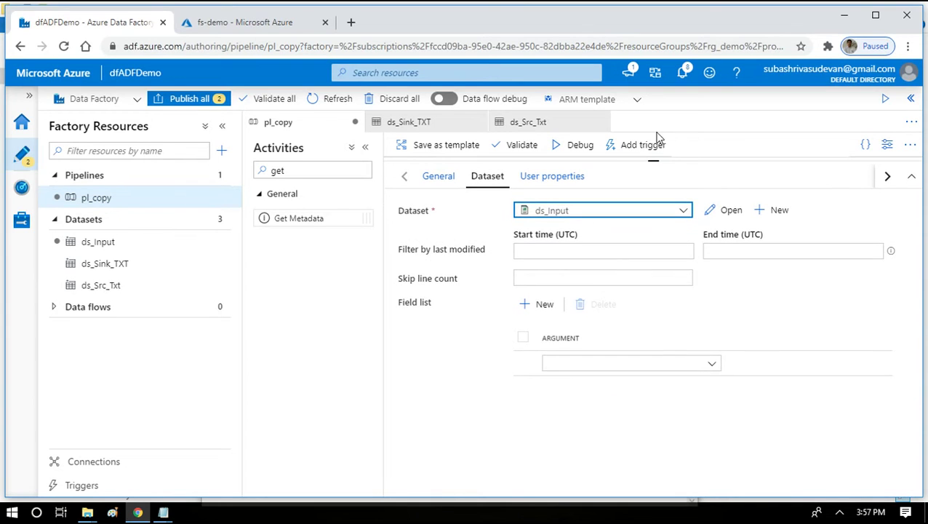
left_click(715, 367)
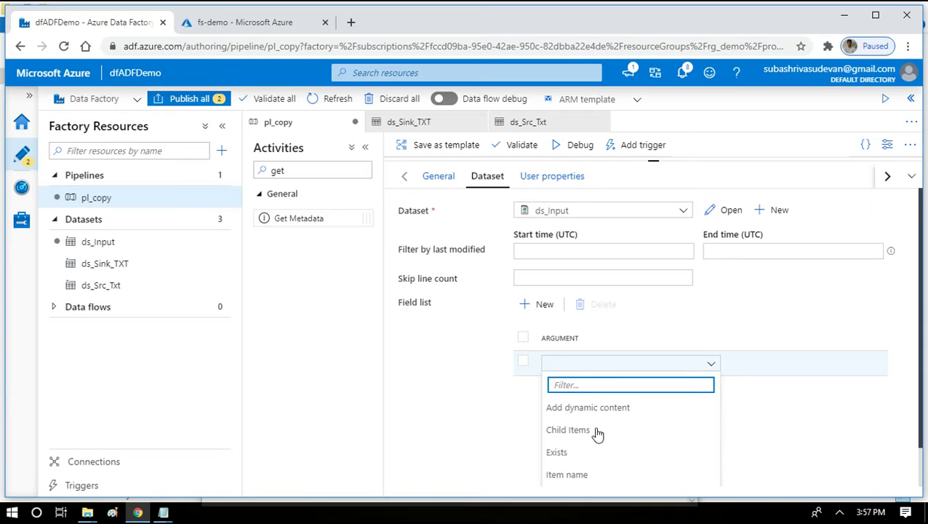
left_click(567, 431)
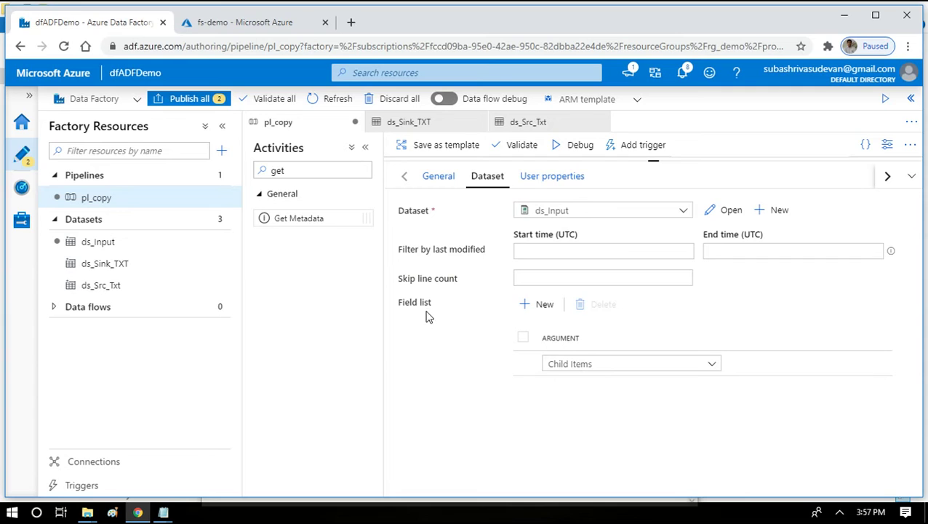
Validate the pl_copy pipeline and start a debug run of it.
left_click(517, 145)
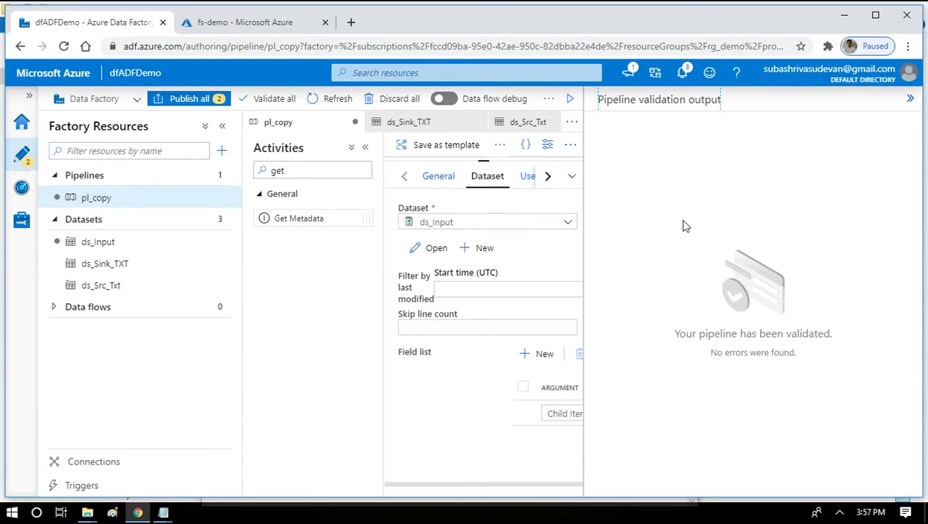
left_click(910, 100)
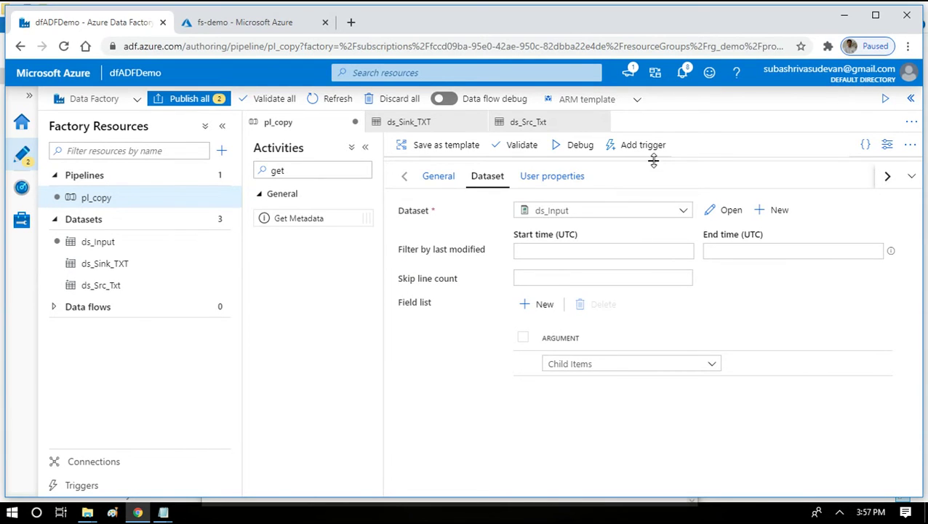
left_click_drag(654, 162, 655, 362)
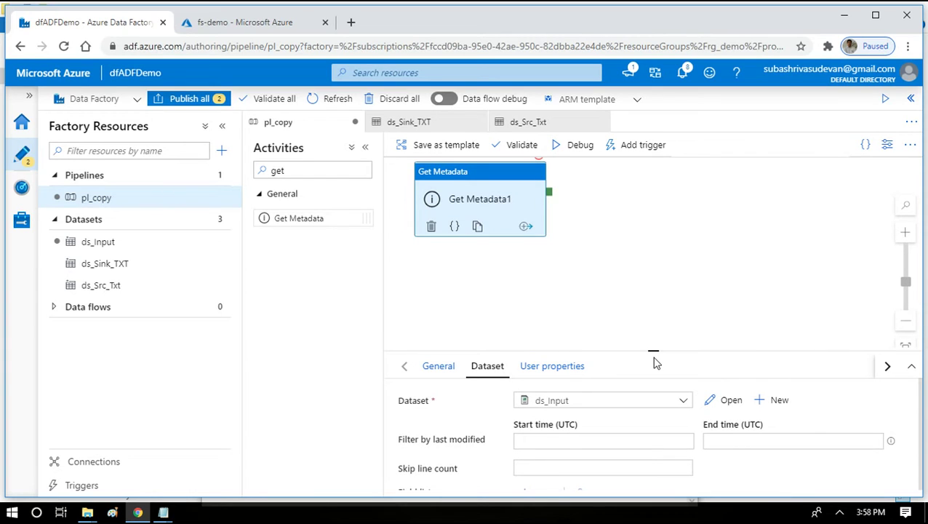
left_click(575, 158)
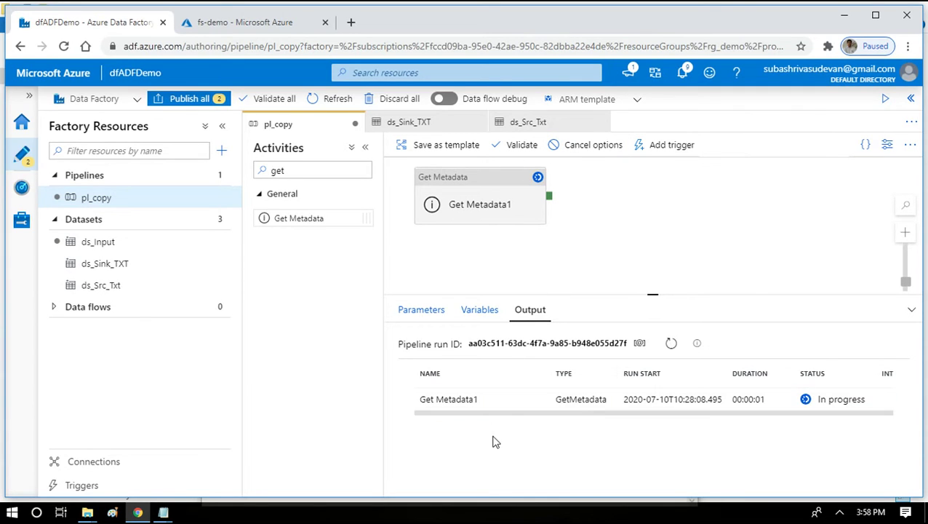
Examine Get Metadata1's debug output at full size, especially the name and type entries under childItems, and close it.
mouse_move(533, 402)
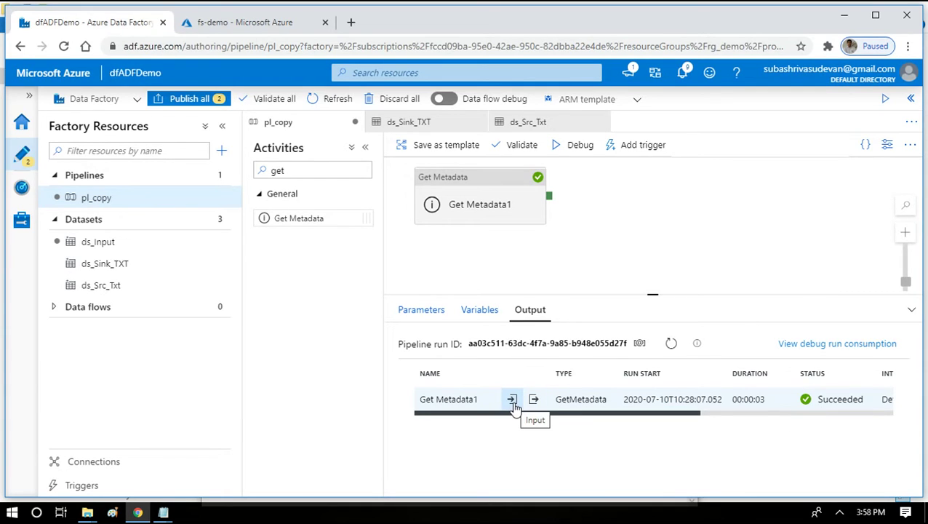
left_click(533, 400)
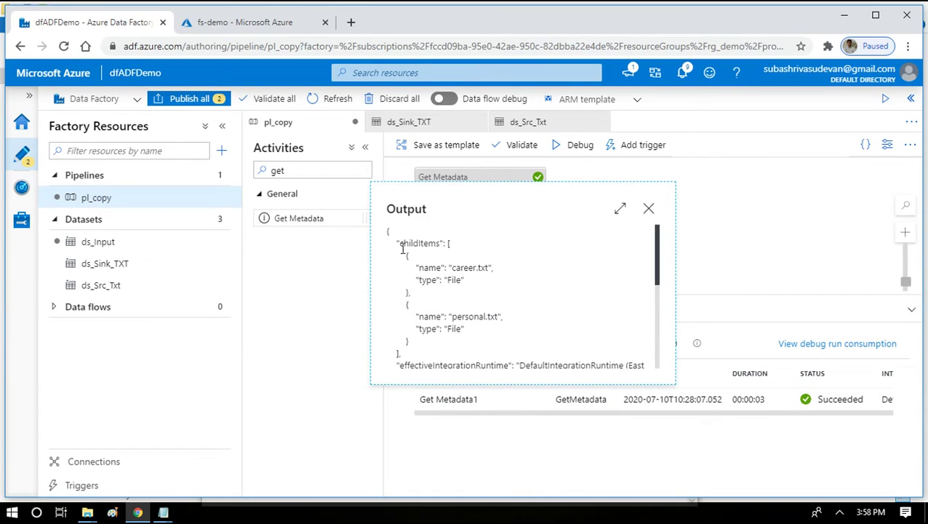
left_click_drag(399, 244, 421, 296)
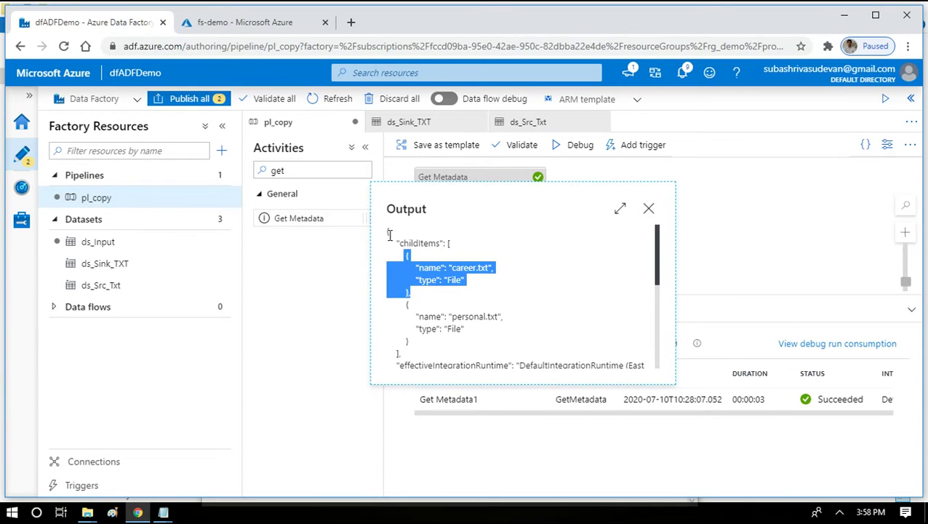
left_click(620, 209)
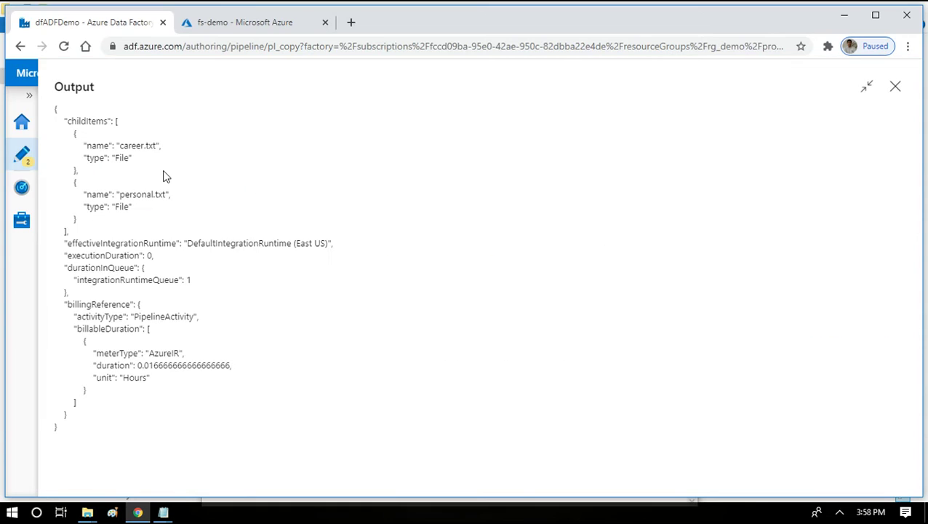
left_click_drag(67, 120, 111, 121)
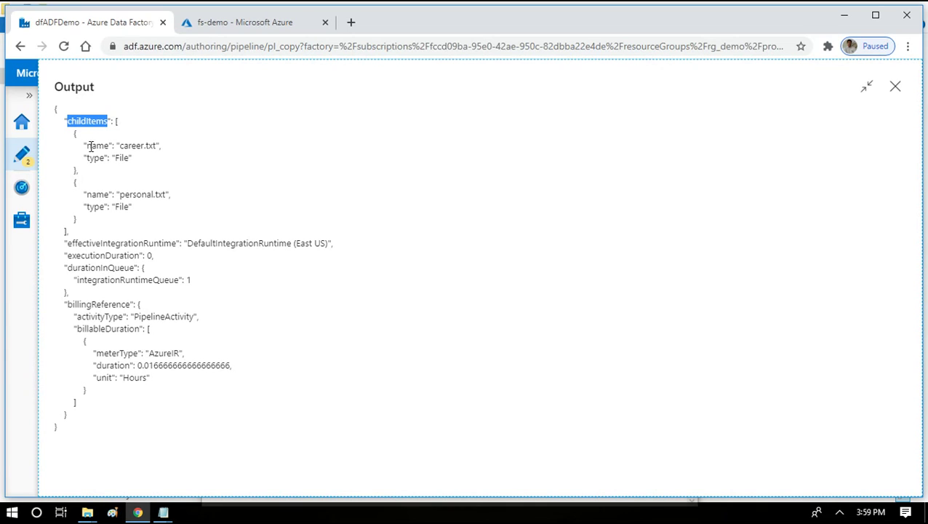
left_click_drag(87, 146, 146, 160)
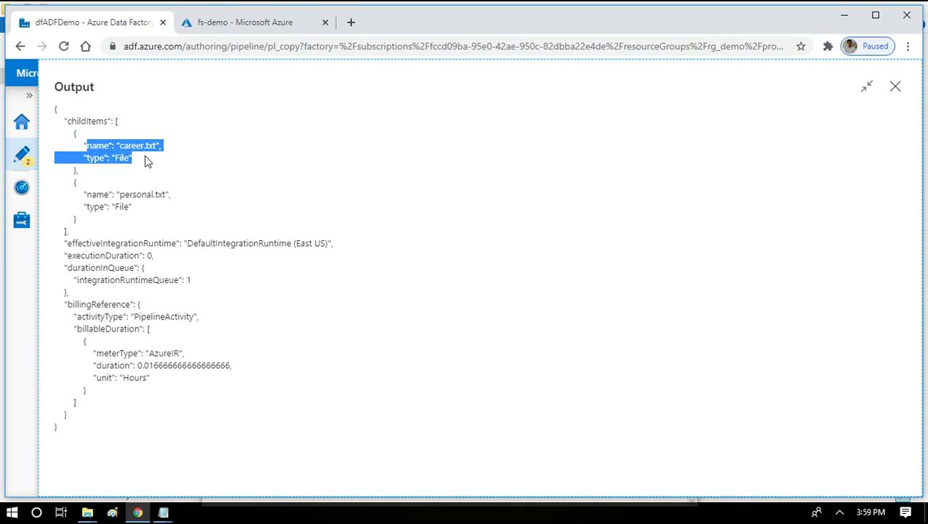
left_click(171, 146)
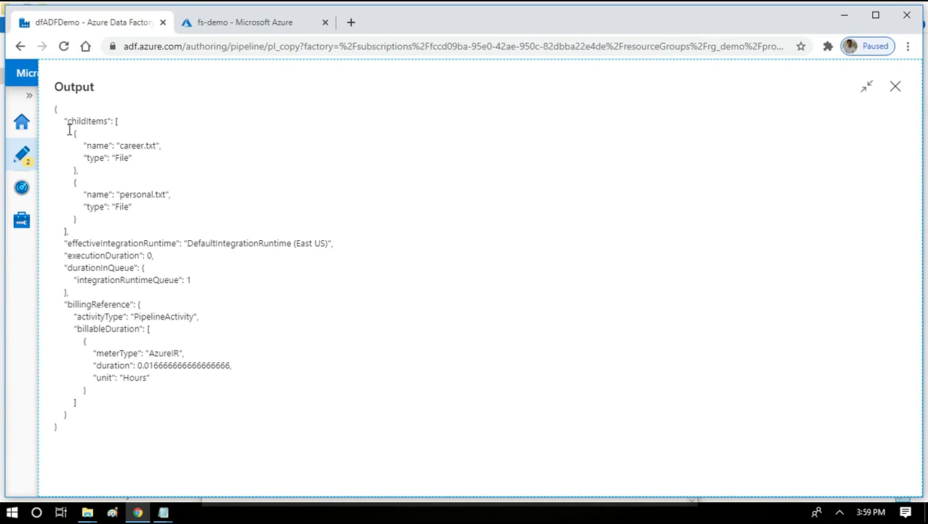
left_click_drag(72, 133, 89, 223)
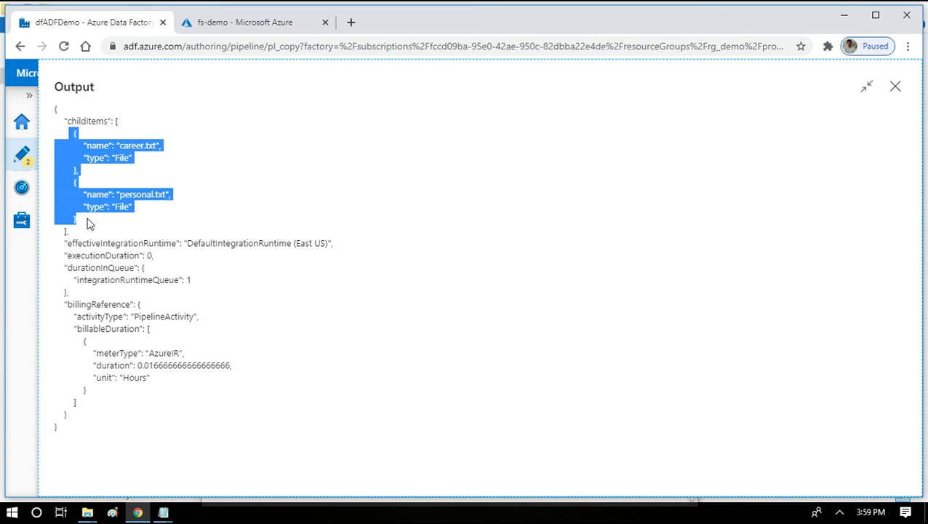
left_click(135, 145)
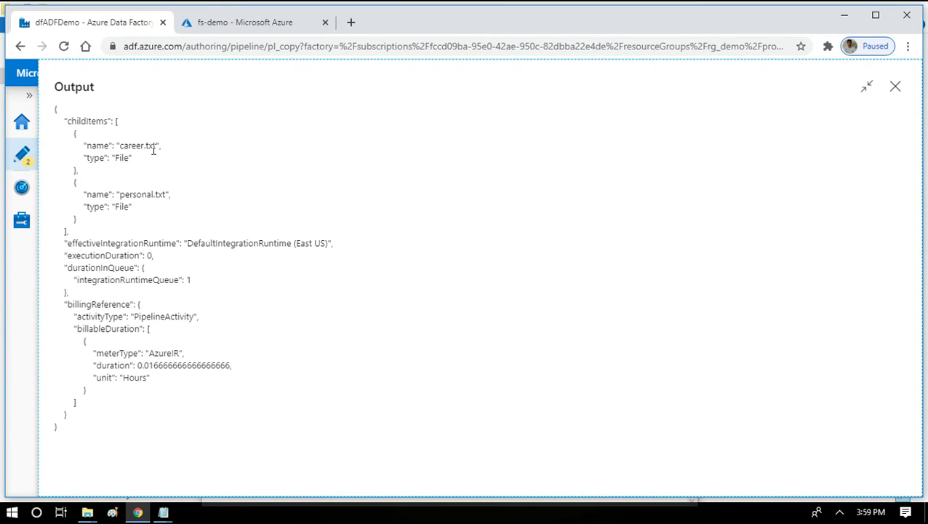
double_click(141, 148)
double_click(101, 145)
double_click(83, 123)
double_click(95, 145)
left_click(895, 87)
Search the activities for "for" and add a ForEach activity to the canvas beside Get Metadata1.
left_click_drag(625, 211, 525, 218)
left_click_drag(415, 193, 536, 199)
left_click_drag(302, 171, 209, 173)
type("for")
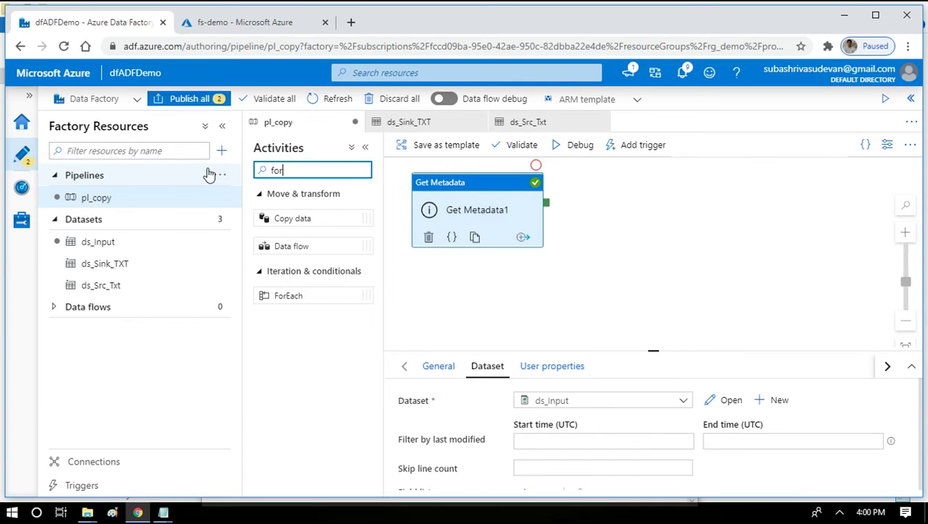
left_click_drag(290, 294, 624, 179)
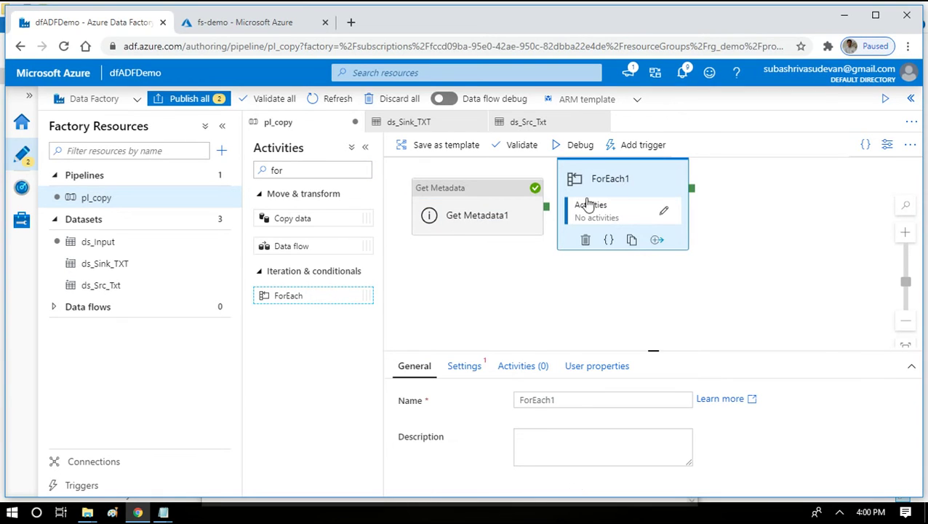
Connect Get Metadata1's success output to the ForEach1 activity and line the two activities up on the canvas.
left_click_drag(547, 206, 582, 207)
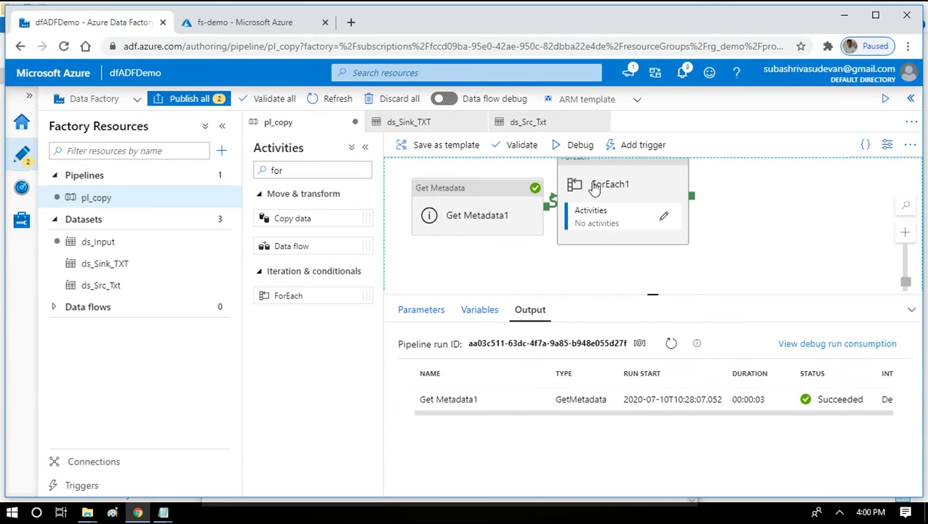
left_click(640, 167)
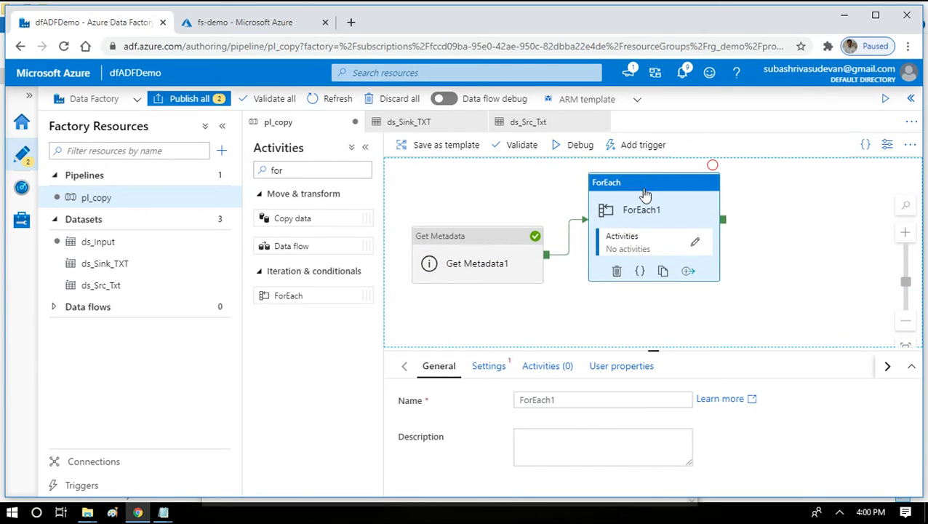
left_click_drag(647, 178, 647, 218)
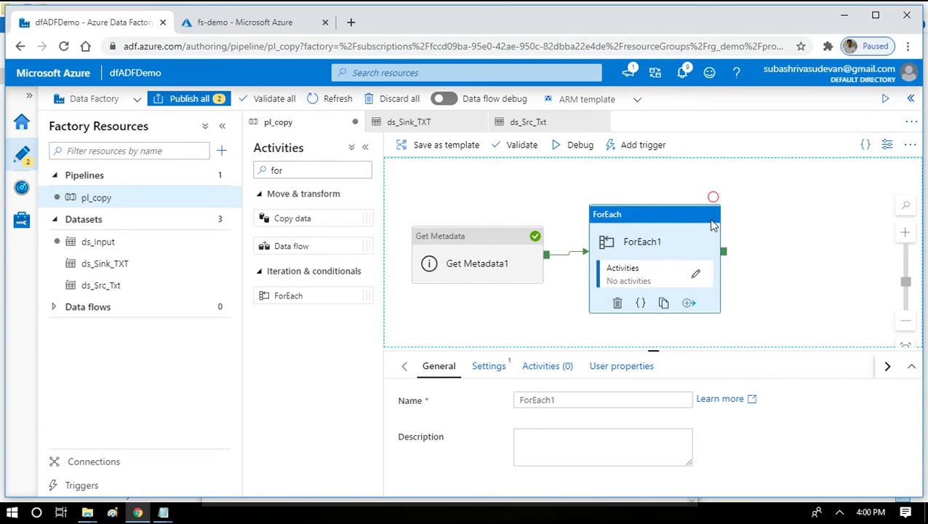
Make more room for the canvas and ForEach1's properties by hiding the factory resources and reducing the page zoom.
left_click(223, 127)
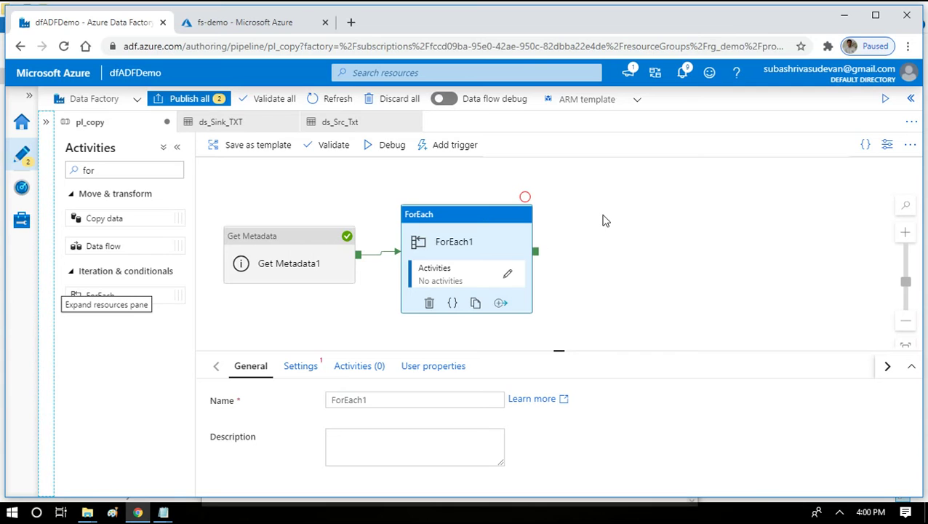
key("ctrl+minus")
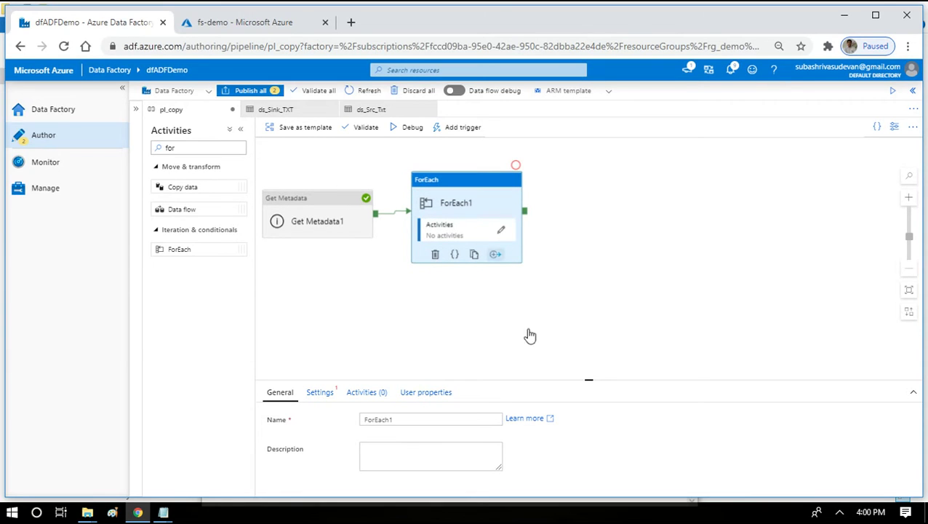
left_click_drag(589, 378, 590, 317)
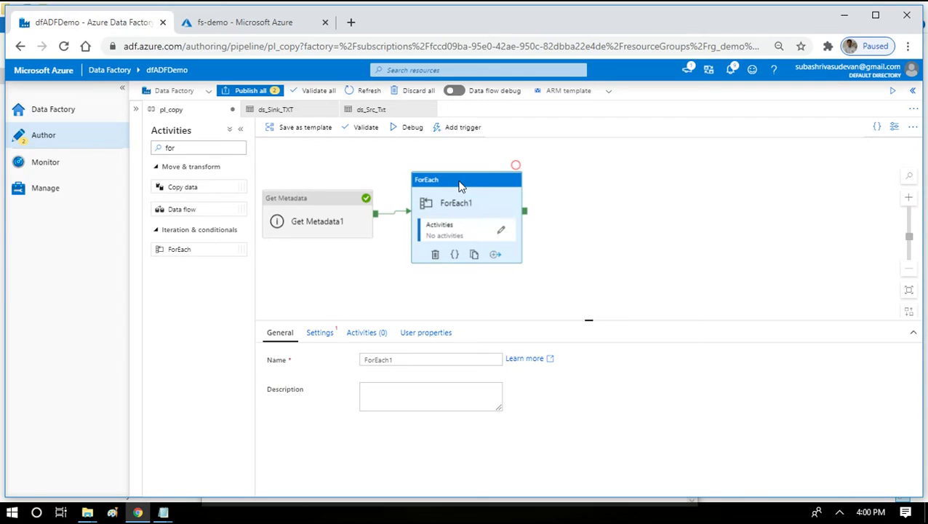
Review ForEach1's Items setting and Get Metadata1's dataset and field list at a larger page zoom, ending on ForEach1's settings.
scroll(459, 187, "up", 2)
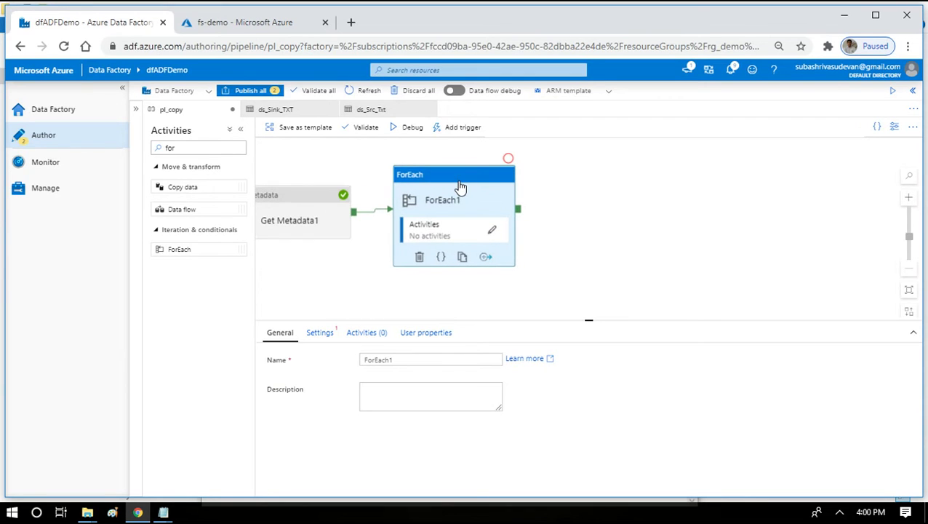
left_click(333, 334)
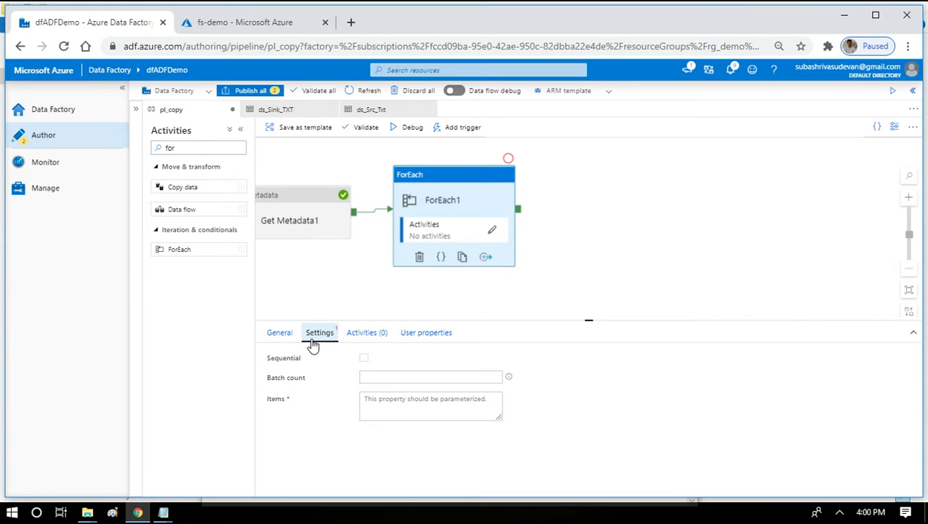
left_click(424, 393)
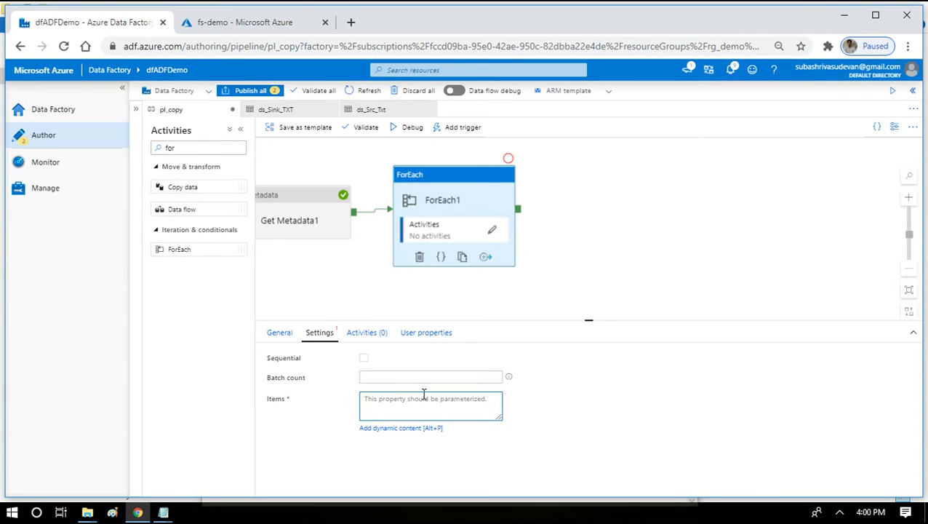
key("ctrl+plus")
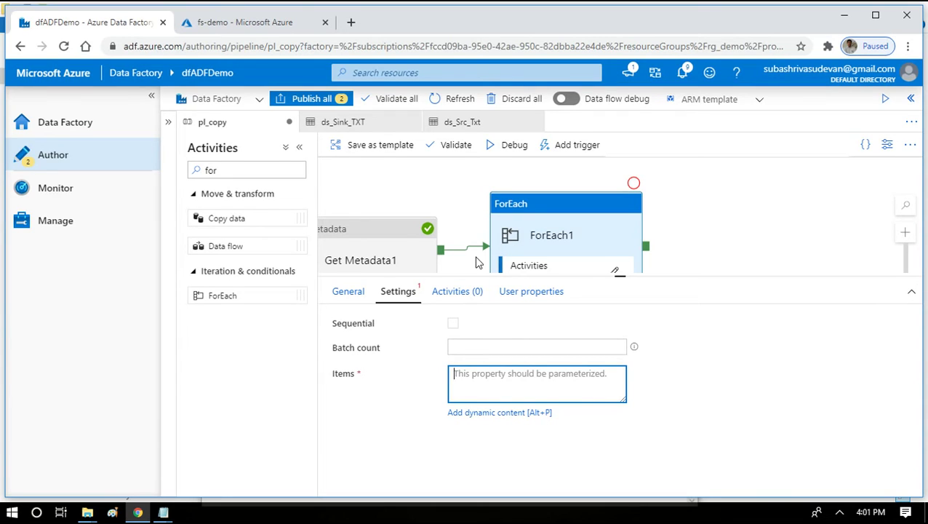
left_click(411, 245)
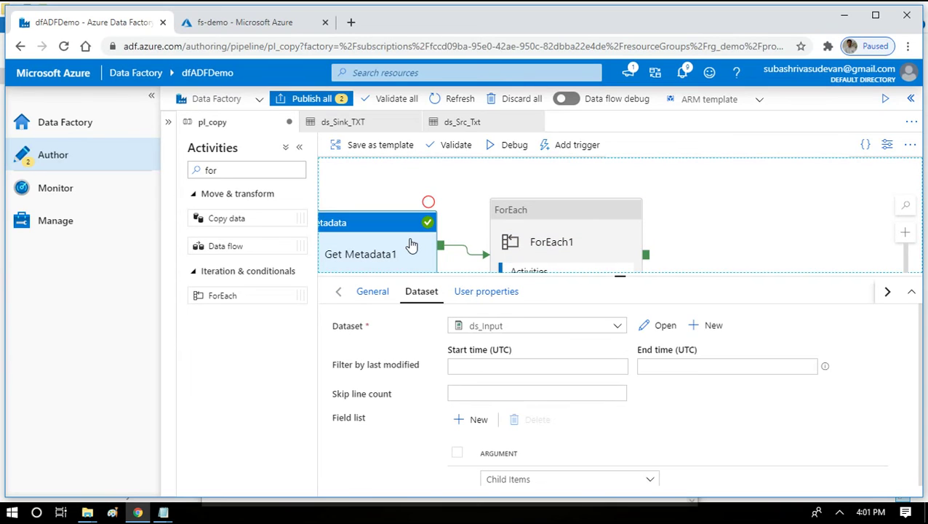
left_click(507, 207)
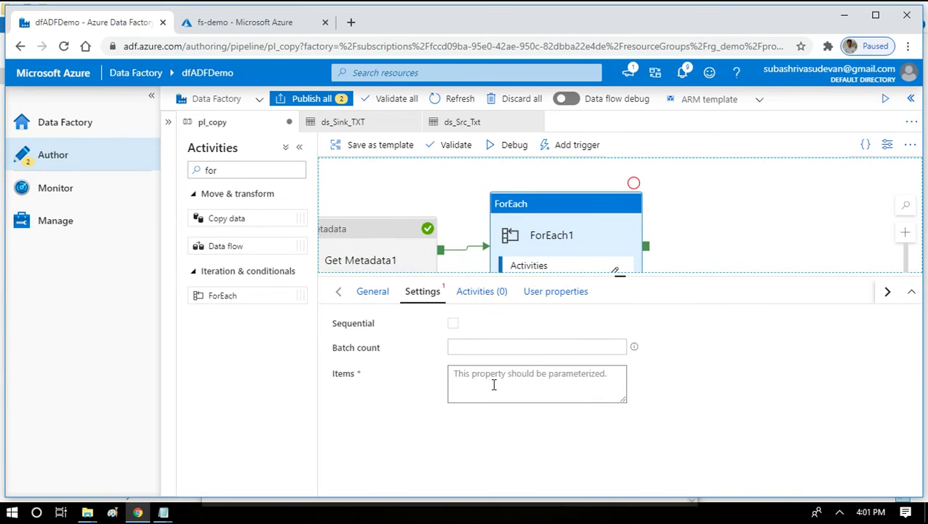
left_click(505, 375)
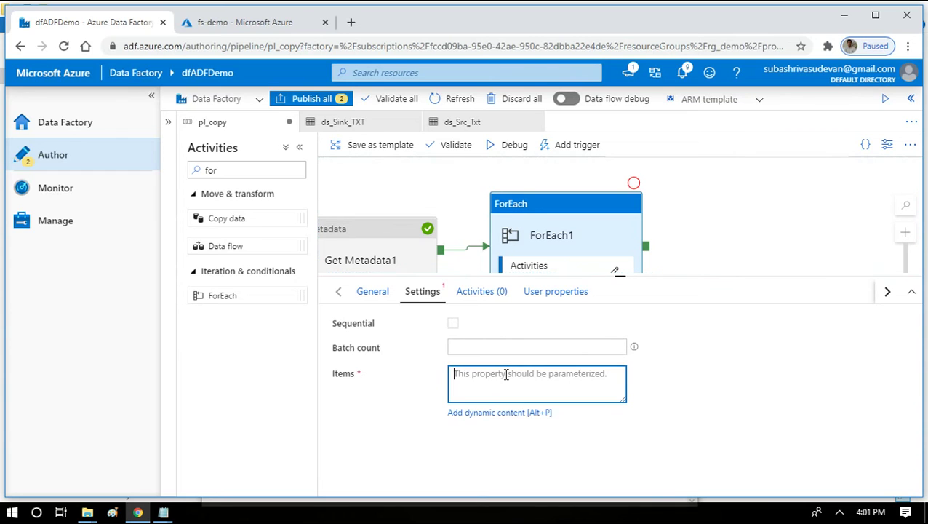
left_click(494, 413)
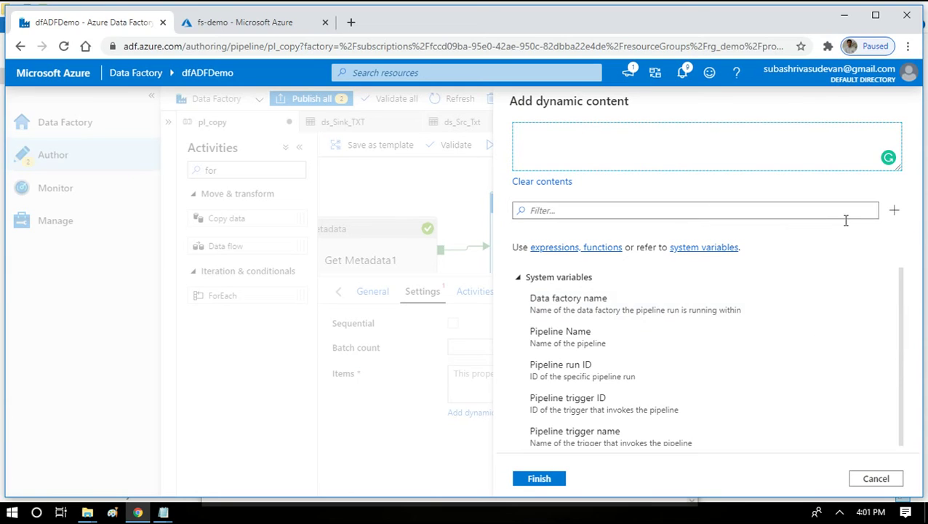
left_click_drag(903, 306, 906, 429)
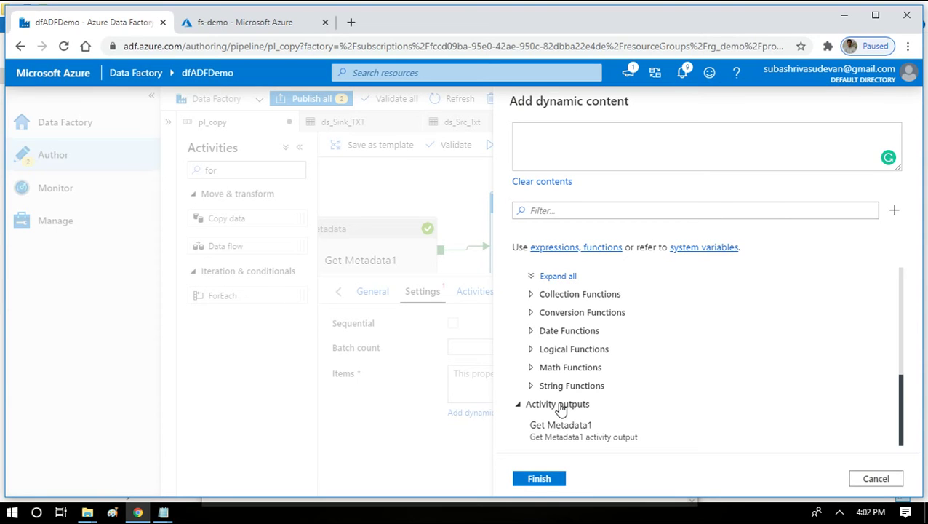
left_click(586, 430)
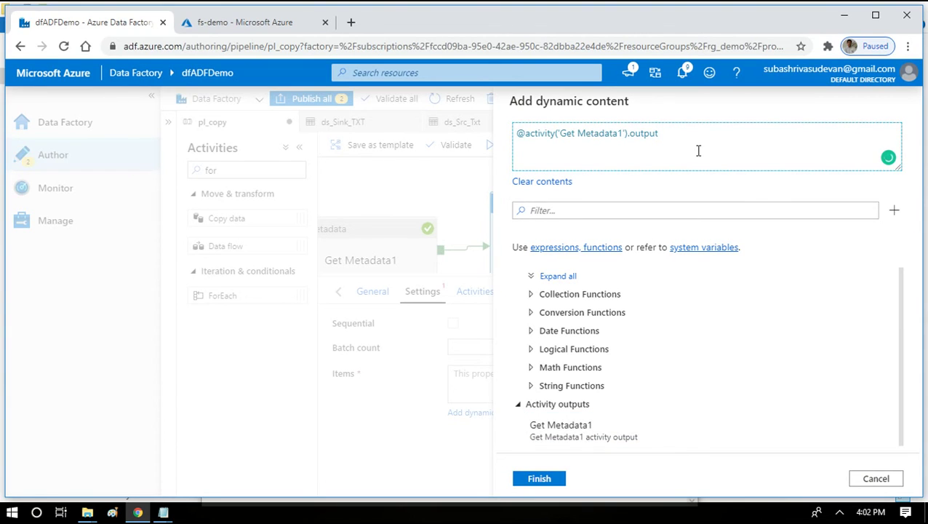
type(".")
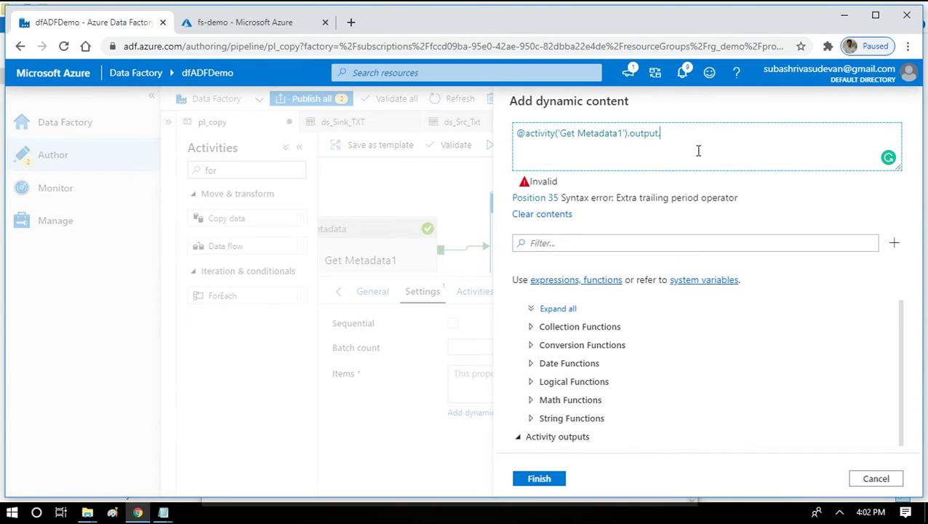
type("ChildItems")
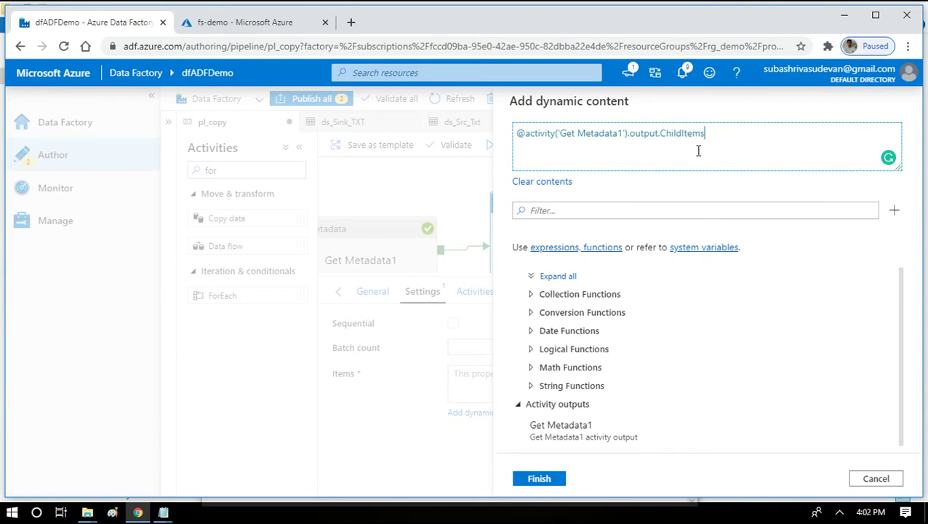
left_click_drag(713, 144, 496, 121)
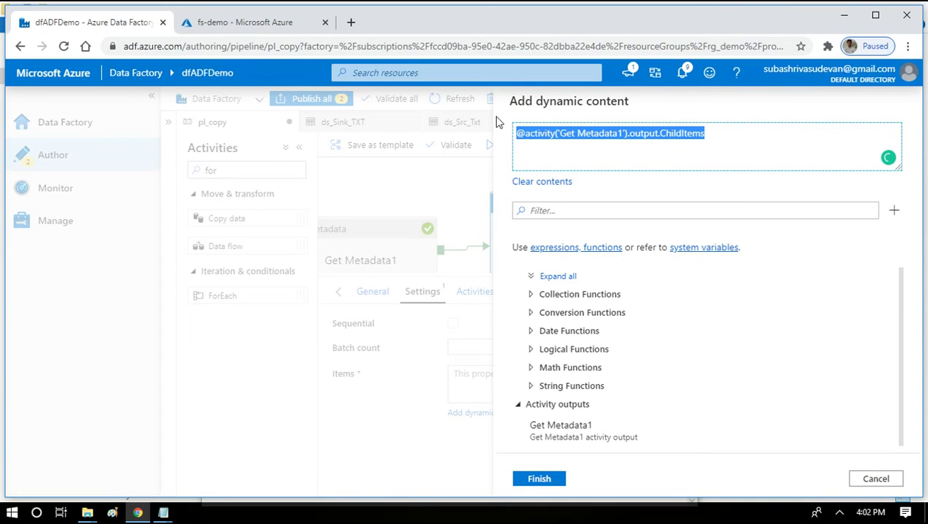
left_click(545, 480)
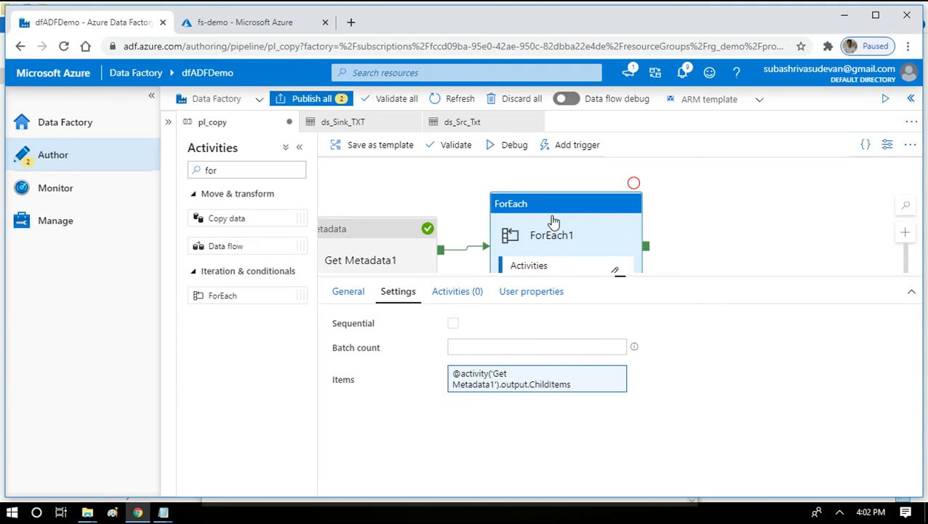
Enlarge the pipeline canvas and open ForEach1's inner activities for editing.
left_click(910, 300)
left_click(910, 178)
left_click_drag(619, 276, 620, 378)
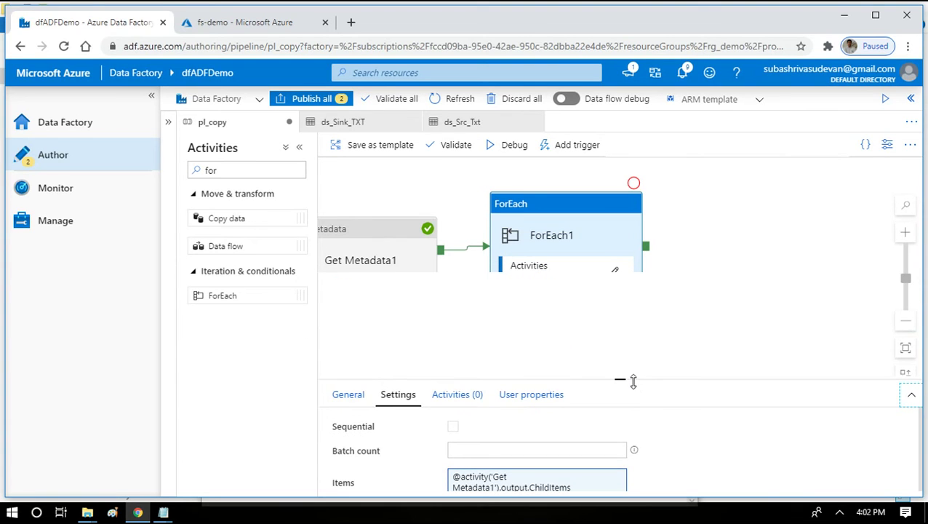
left_click(612, 272)
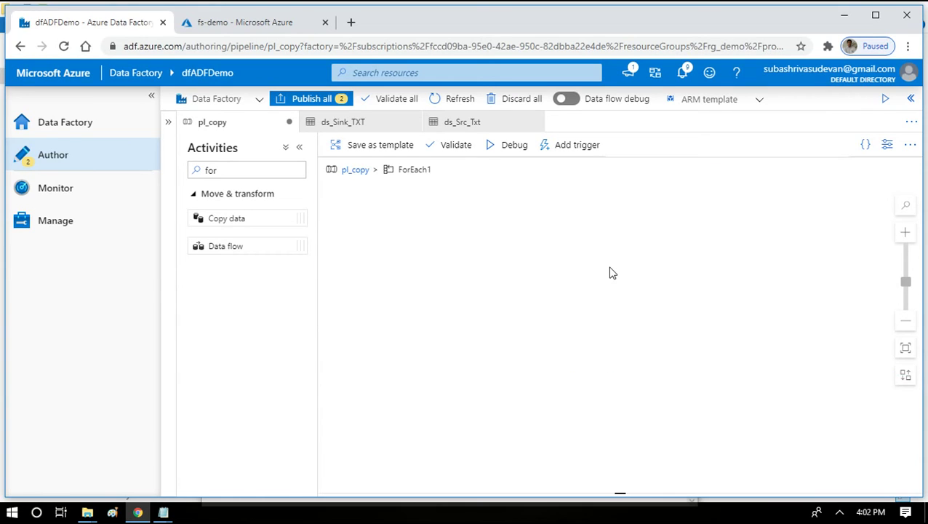
double_click(421, 169)
left_click(581, 342)
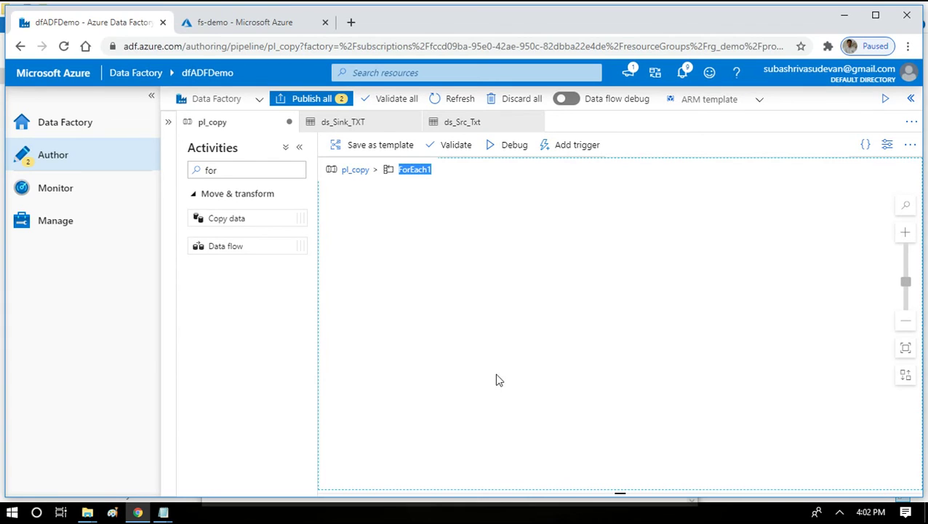
Add a Copy data activity inside ForEach1 and choose ds_Input as its source dataset.
left_click_drag(201, 217, 533, 245)
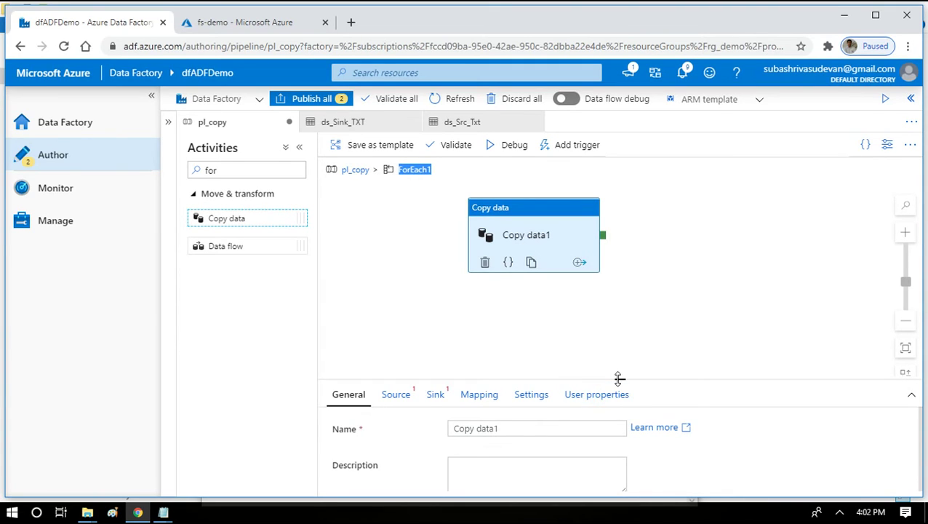
left_click_drag(619, 377, 621, 298)
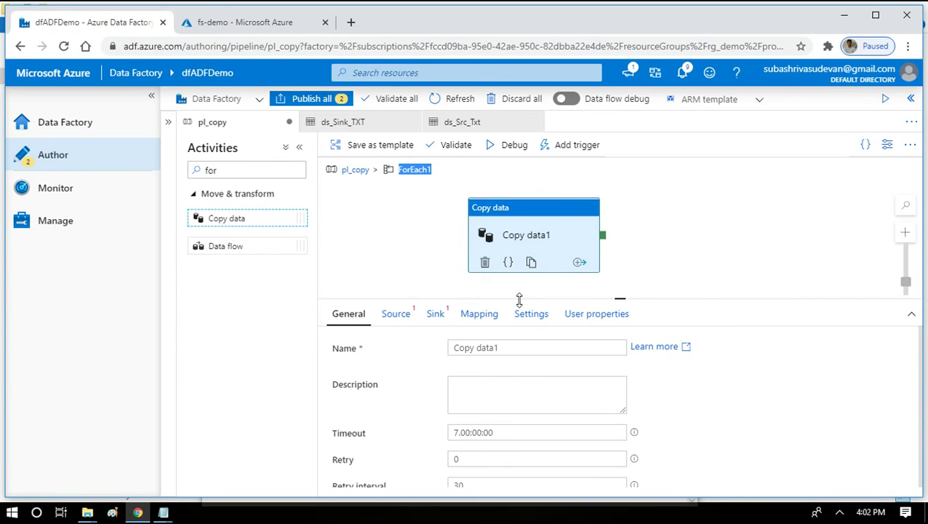
left_click(386, 319)
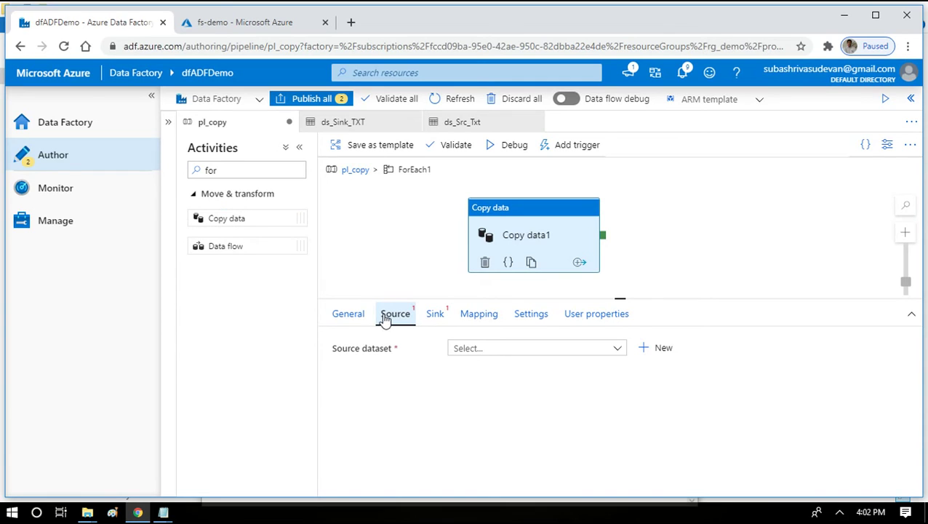
left_click(485, 350)
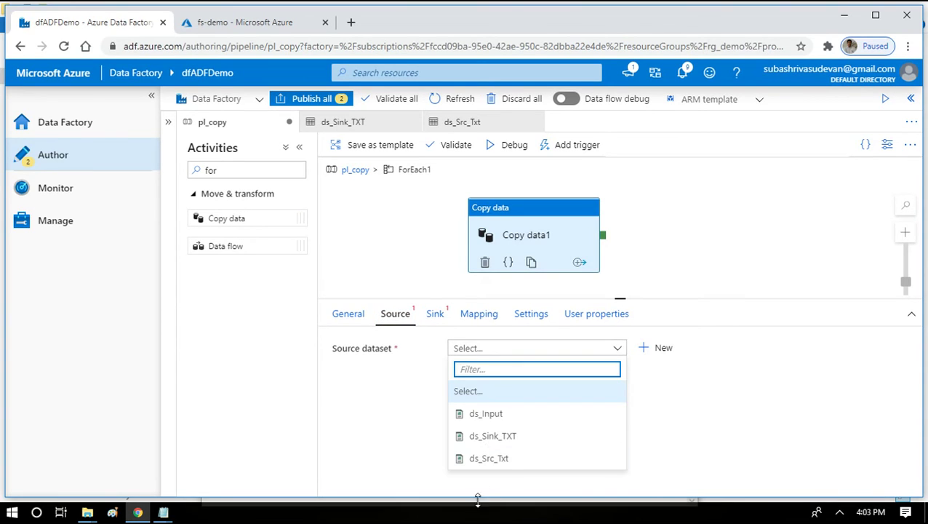
left_click(512, 413)
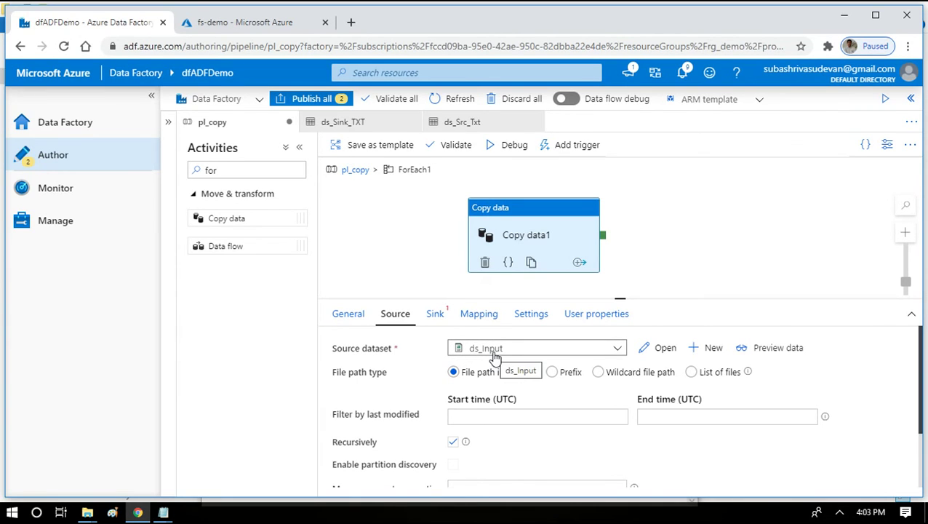
Compare the file paths of the ds_Input and ds_Src_Txt datasets, keeping ds_Input's changes, and return to the Copy data activity's source settings.
left_click(661, 347)
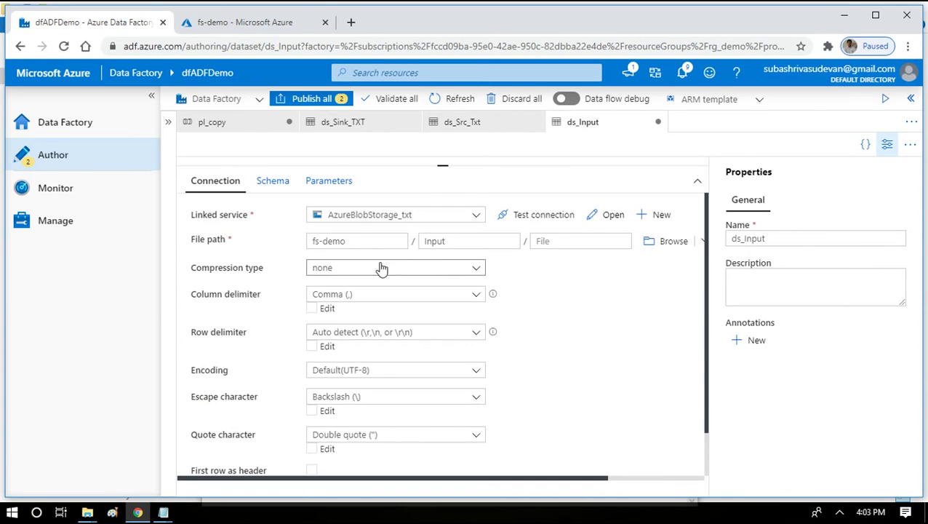
left_click(429, 240)
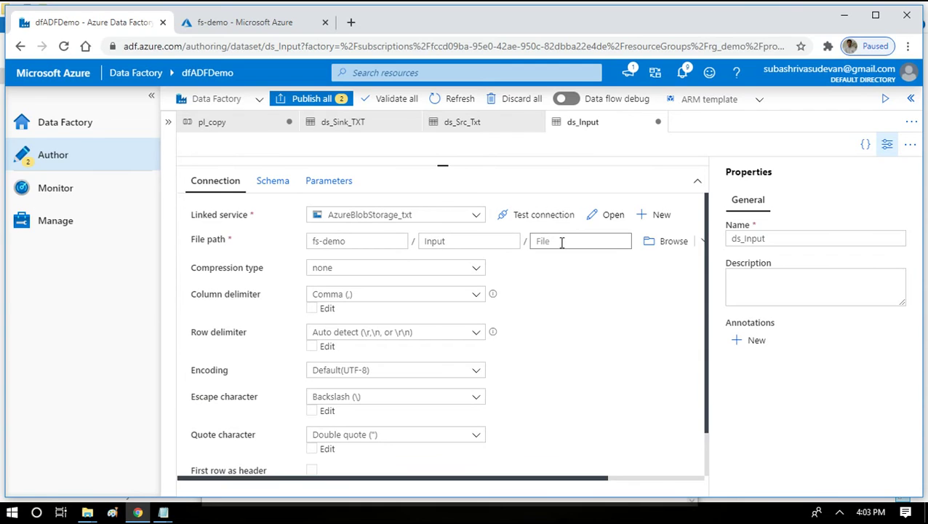
left_click(889, 144)
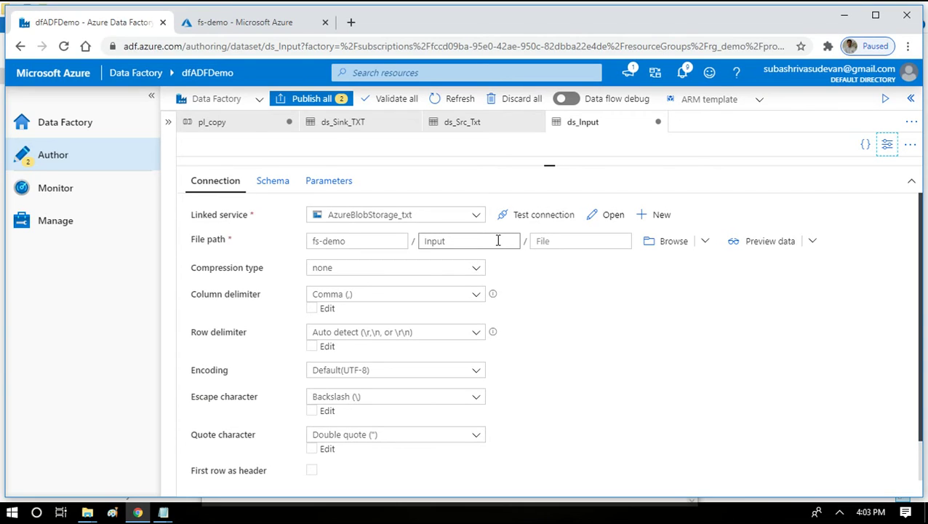
left_click(554, 242)
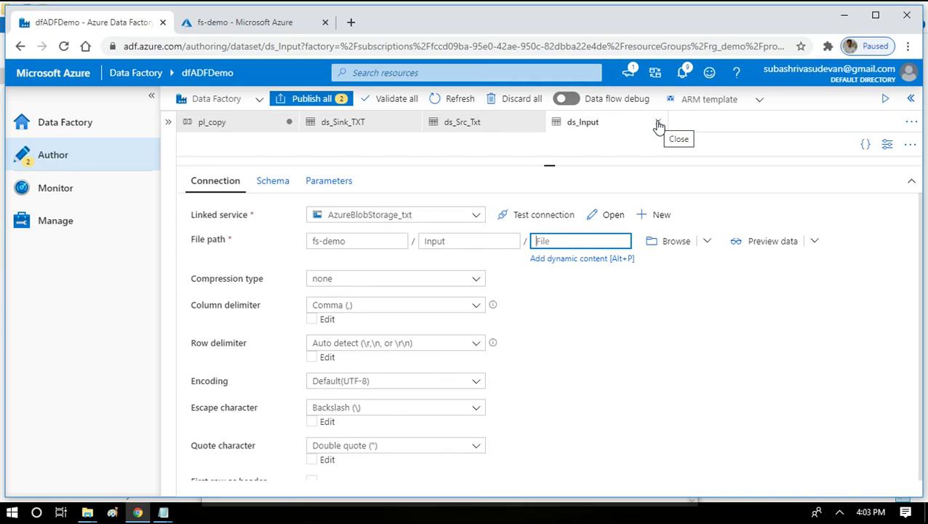
left_click(658, 125)
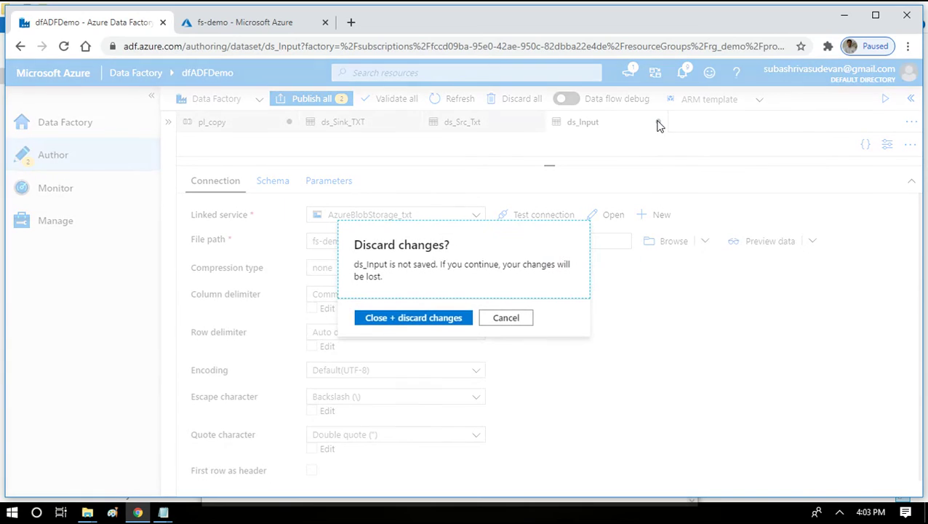
left_click(506, 319)
left_click(460, 135)
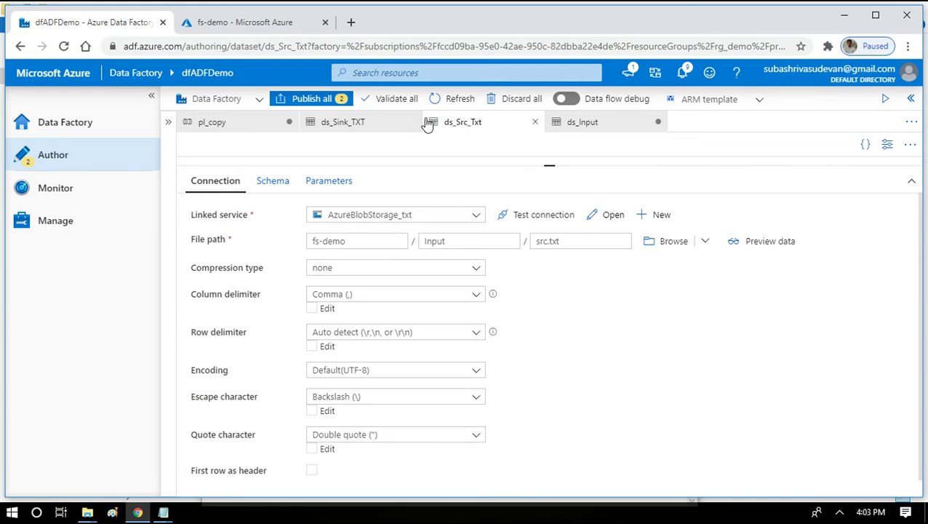
left_click(235, 126)
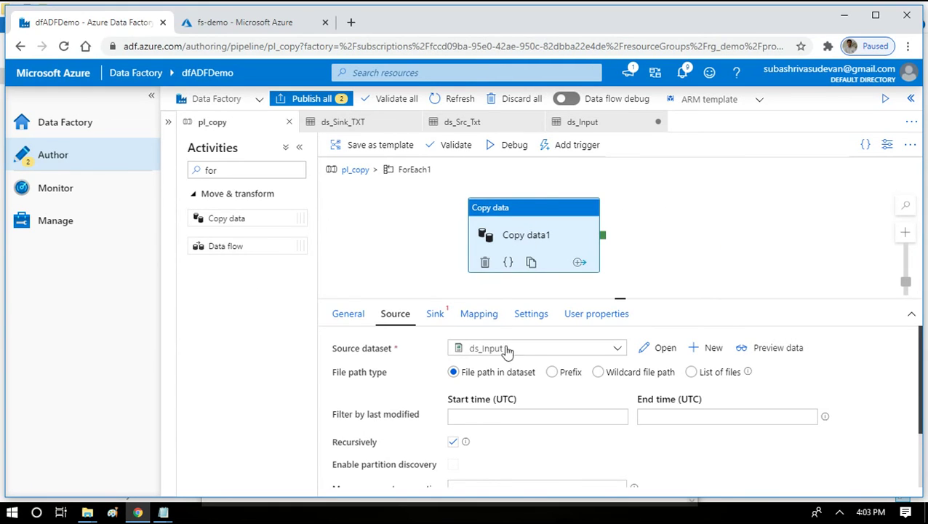
left_click(526, 214)
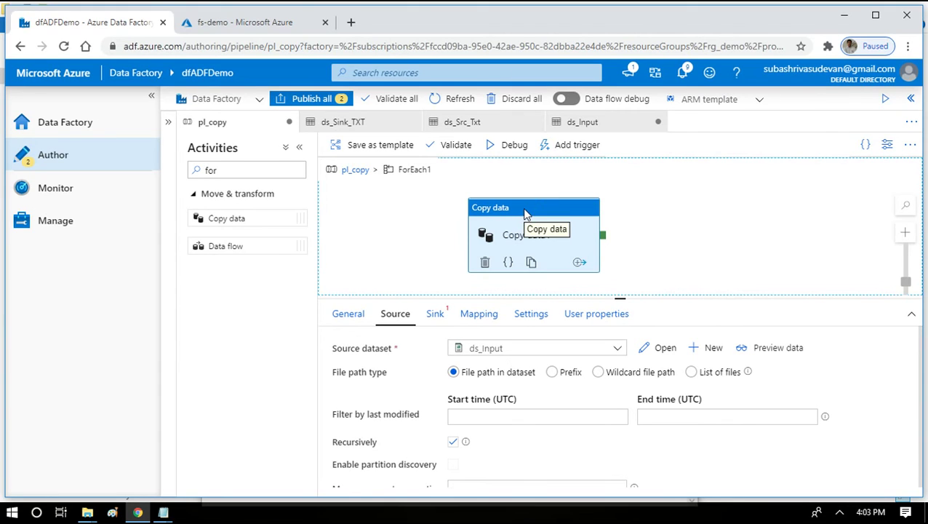
Switch the Copy data source to a wildcard file path and set the wildcard folder to Input, matching ds_Input's folder.
left_click(599, 372)
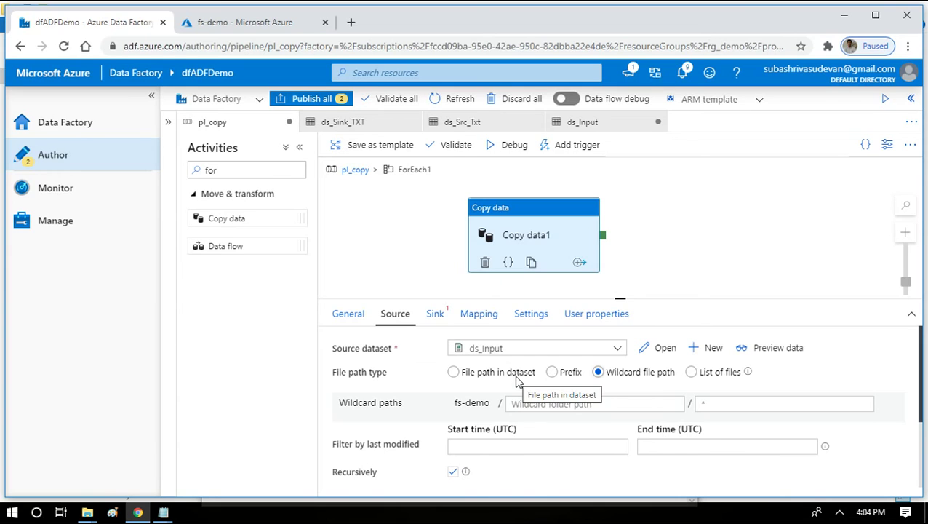
left_click(605, 125)
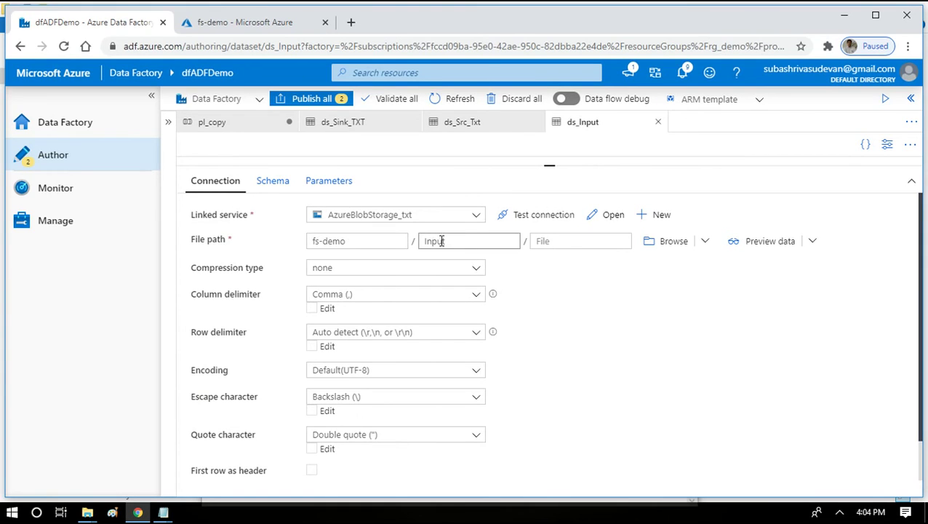
left_click(243, 125)
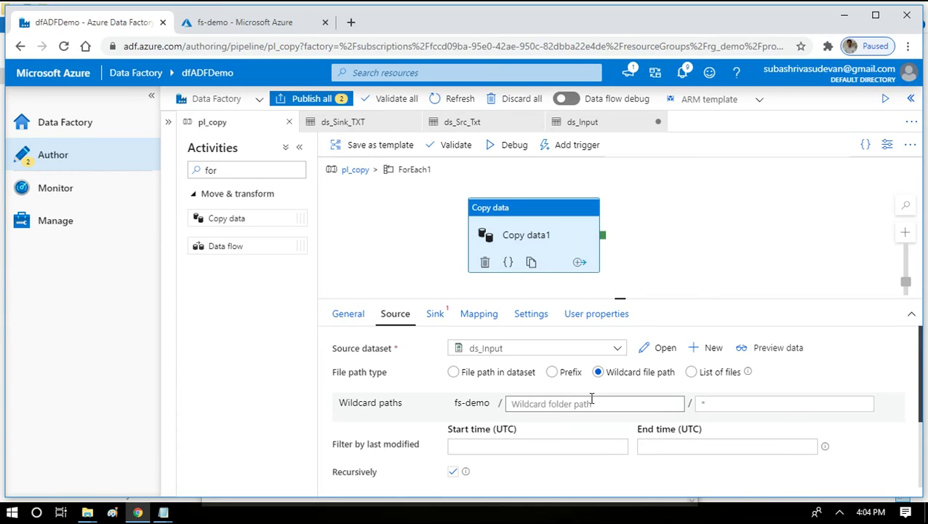
left_click(546, 404)
type("Input")
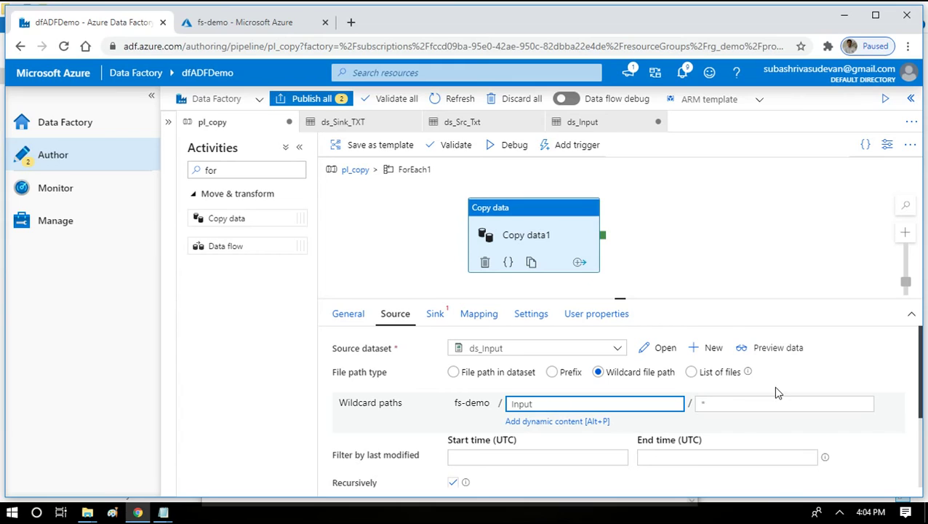
Clear the wildcard file name in the Copy data source and switch to the Notepad notes.
left_click(739, 402)
key("BackSpace")
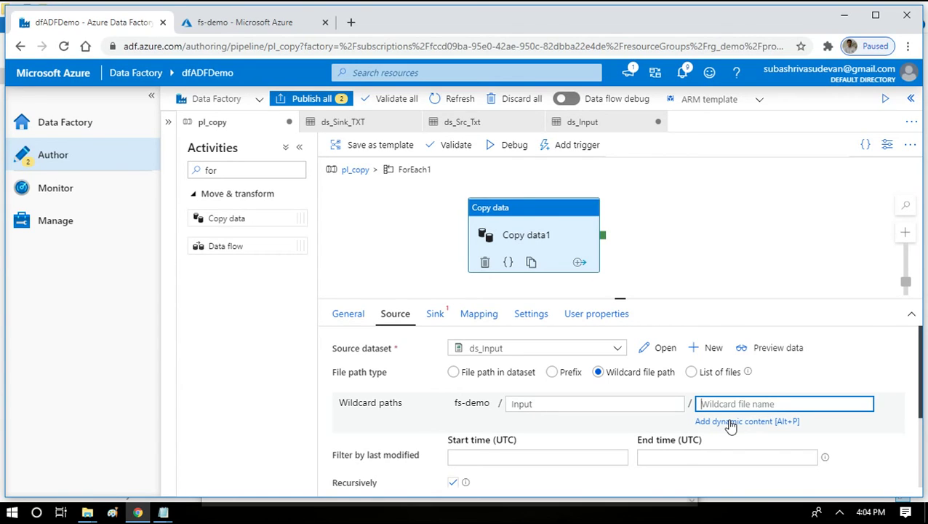
left_click(169, 513)
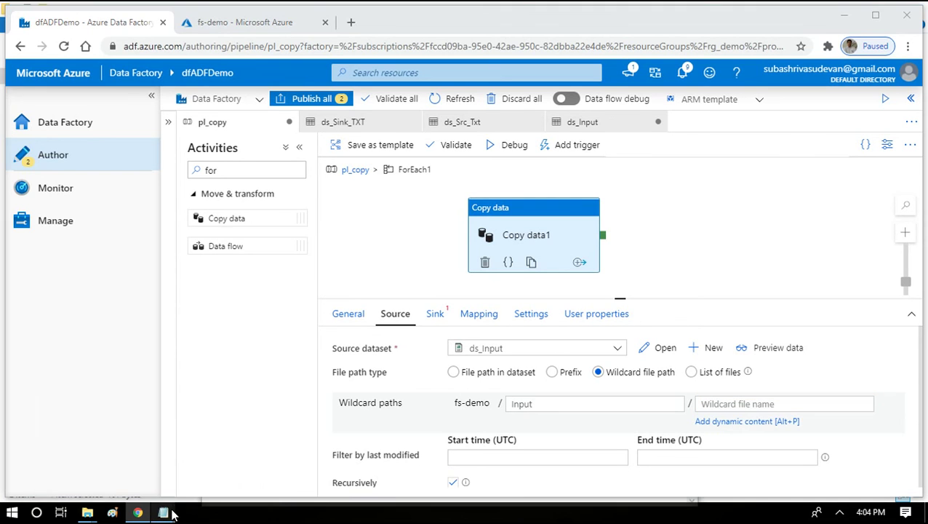
left_click(72, 441)
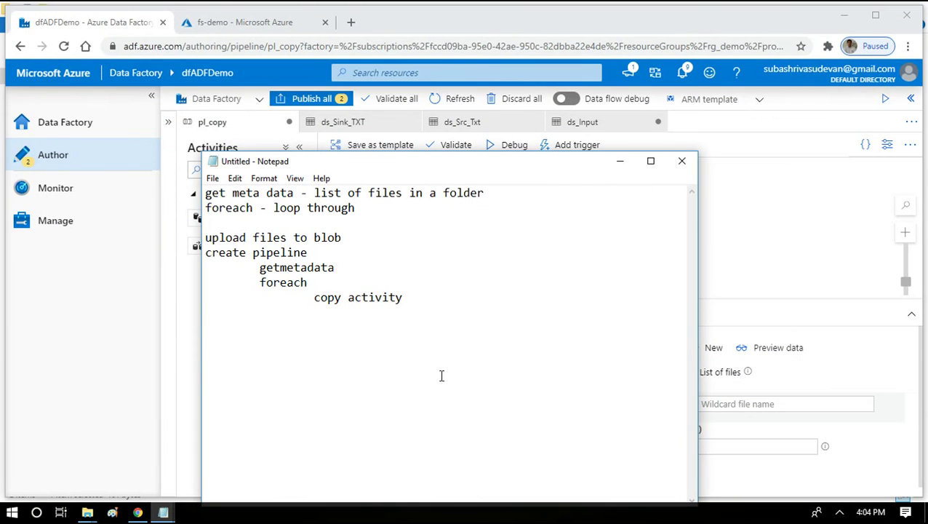
Add indented lines reading CAREER.TXT and FILE beneath the foreach entry in the notes.
key("Right")
key("Up")
key("Right")
key("Right")
key("Right")
key("Right")
key("Right")
key("Right")
key("Right")
key("Right")
key("Return")
key("Tab")
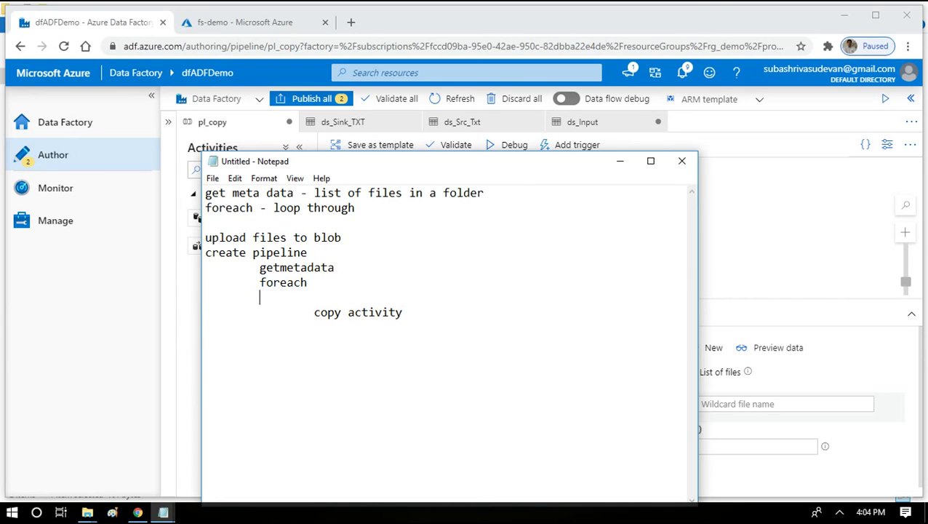
key("Tab")
type("CAREER.TXT ")
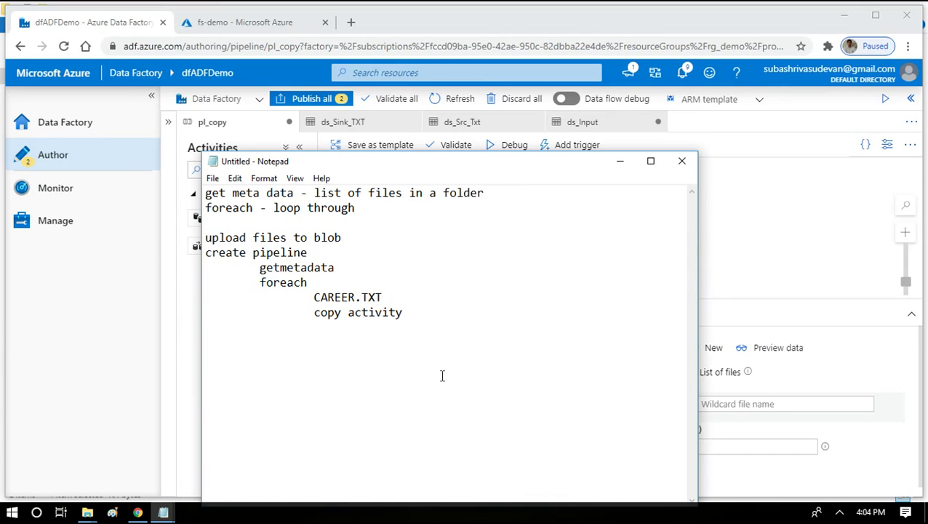
type("FILE")
key("Left")
key("Left")
key("Left")
key("Left")
key("Return")
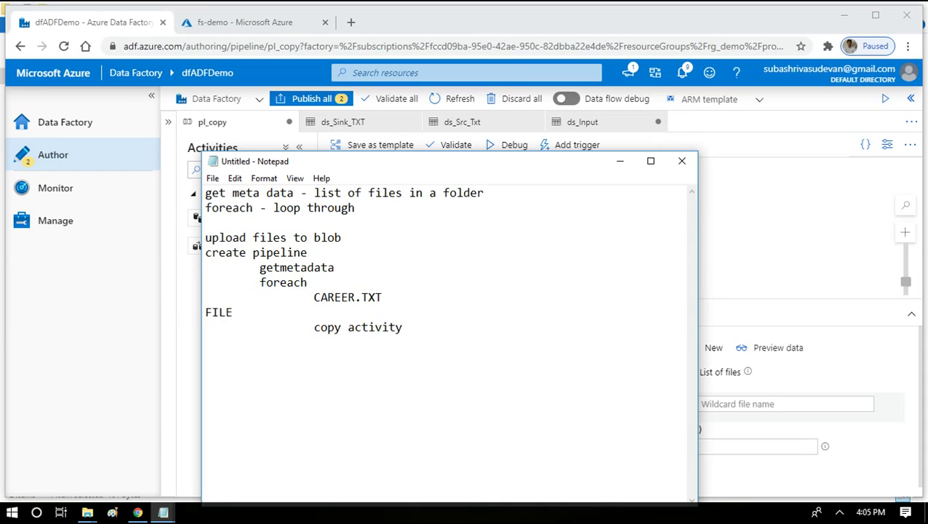
key("Tab")
key("Tab")
Add a second indented example, peronal.txt and file, below the first one, with blank space before copy activity.
key("Right")
key("Right")
key("Return")
key("Return")
key("Tab")
key("Tab")
type("peronal.txt")
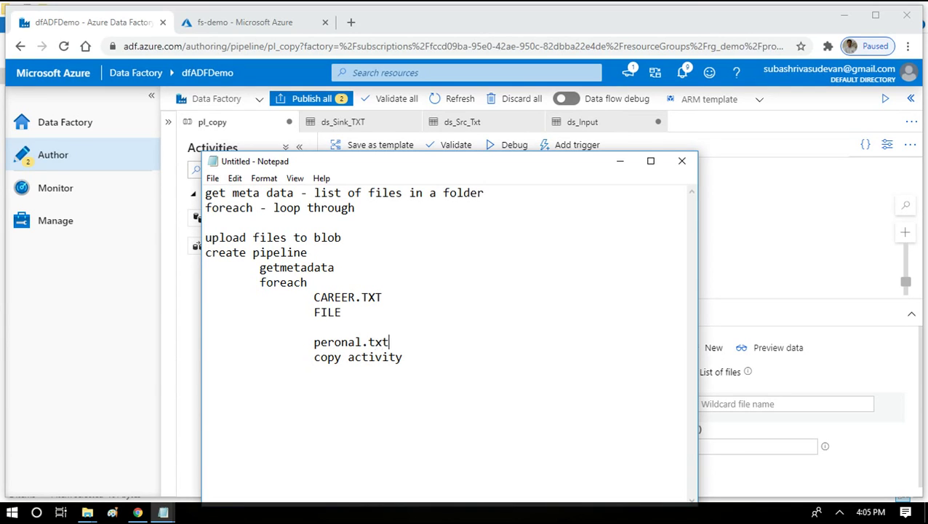
key("Return")
key("Tab")
type("file")
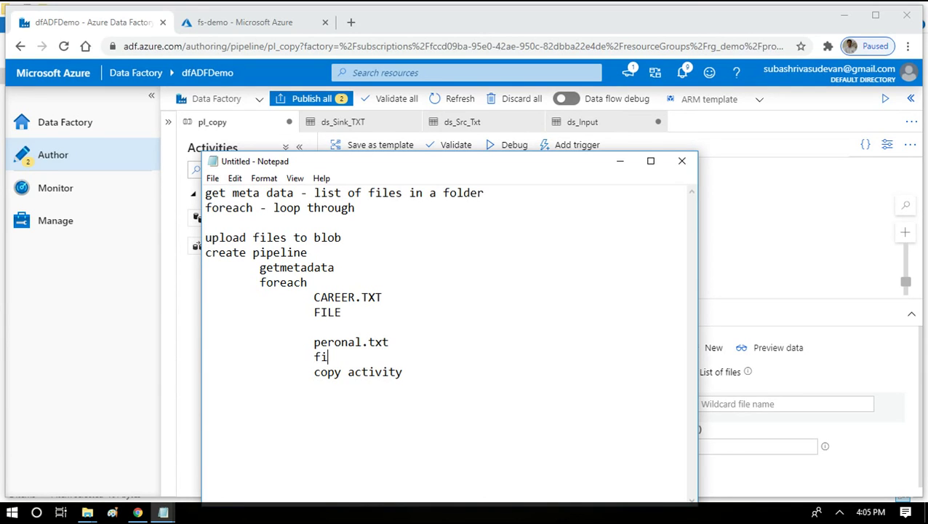
key("Return")
key("Return")
Highlight the copy activity line and the two example file entries above it for review.
key("shift+Up")
key("shift+Up")
key("shift+Up")
key("shift+Up")
key("shift+Up")
key("shift+Up")
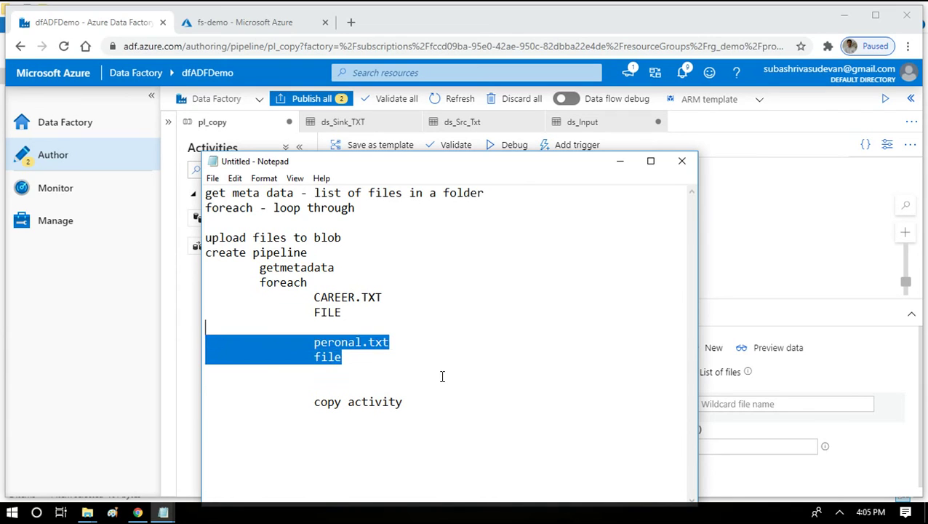
left_click_drag(436, 401, 314, 408)
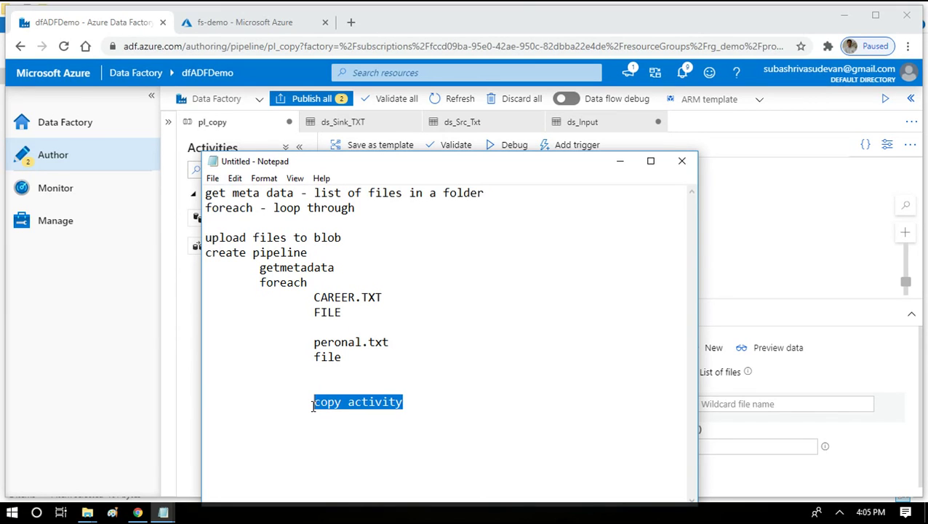
left_click_drag(349, 359, 315, 291)
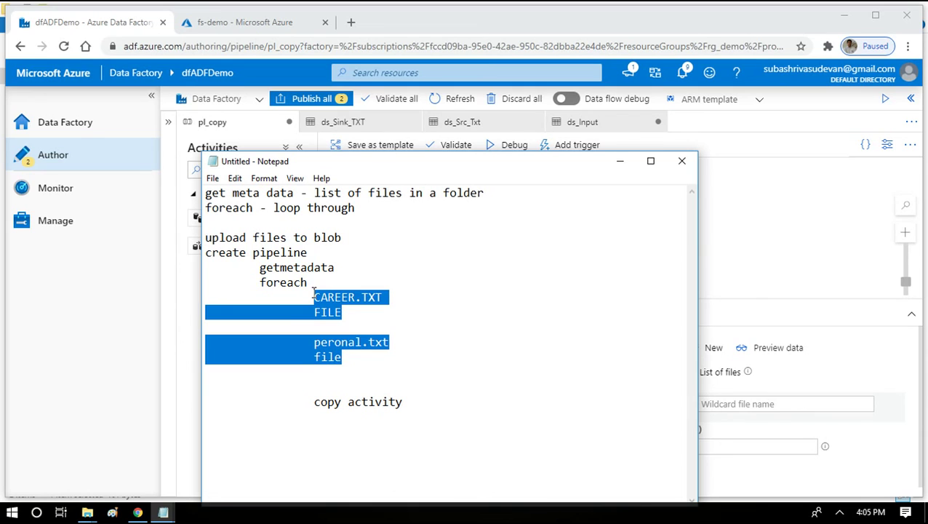
left_click(731, 208)
left_click(653, 359)
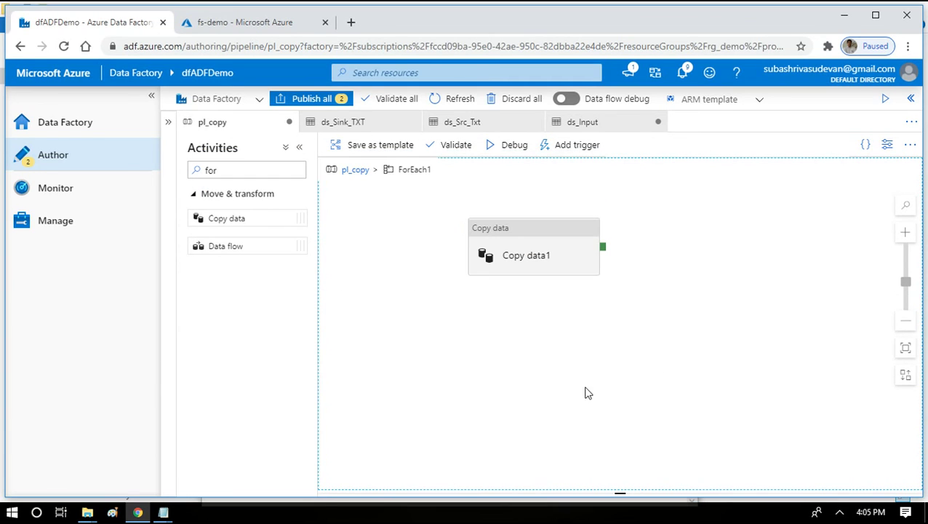
left_click(512, 262)
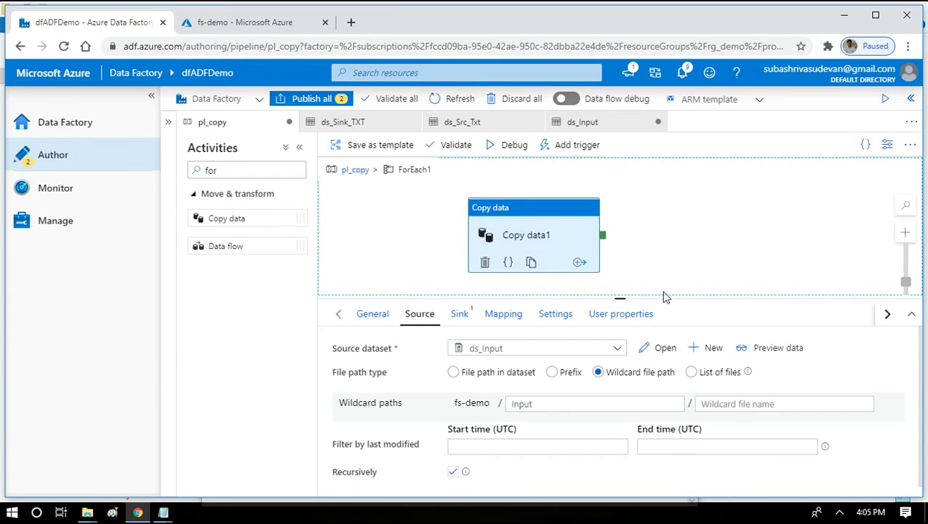
left_click(558, 406)
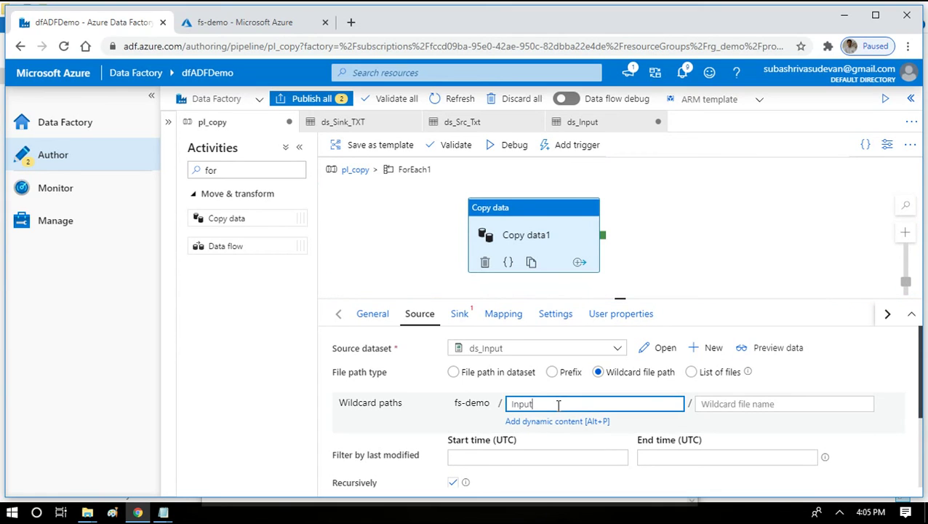
left_click(773, 406)
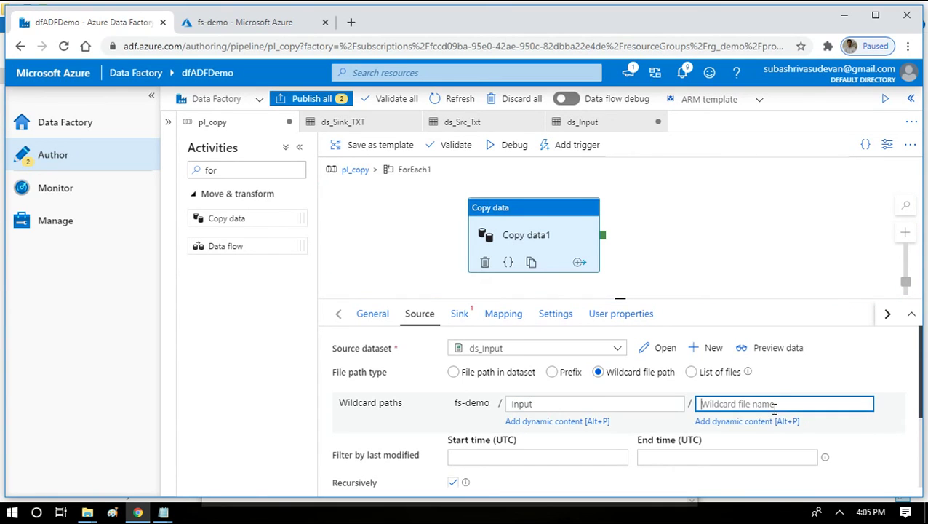
left_click(752, 423)
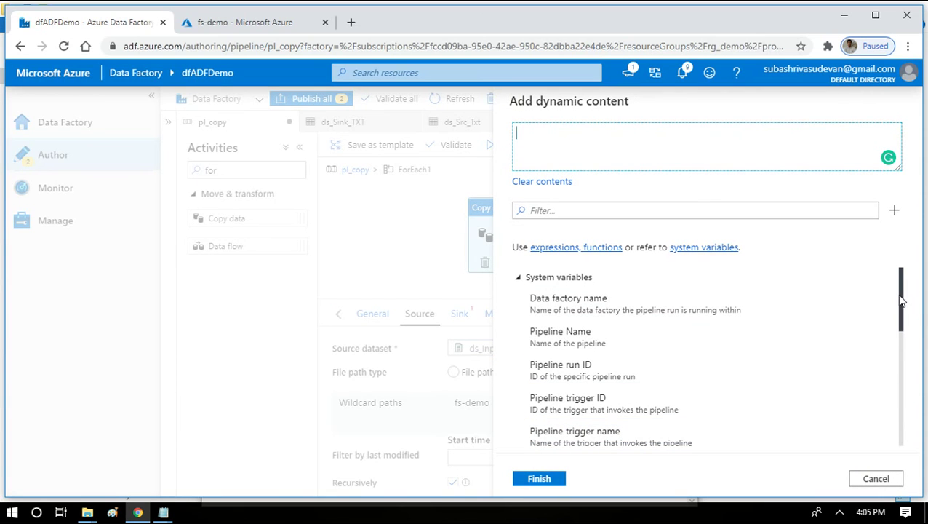
left_click_drag(902, 300, 904, 424)
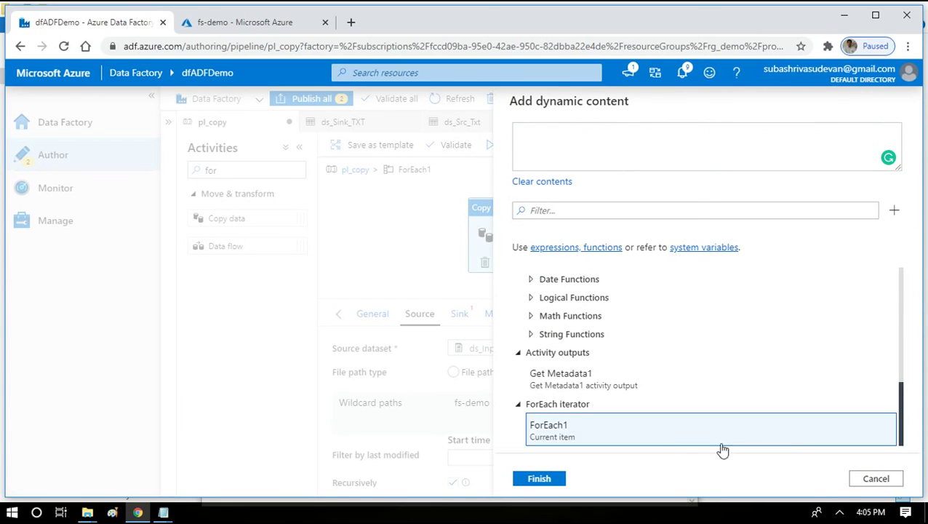
left_click(589, 445)
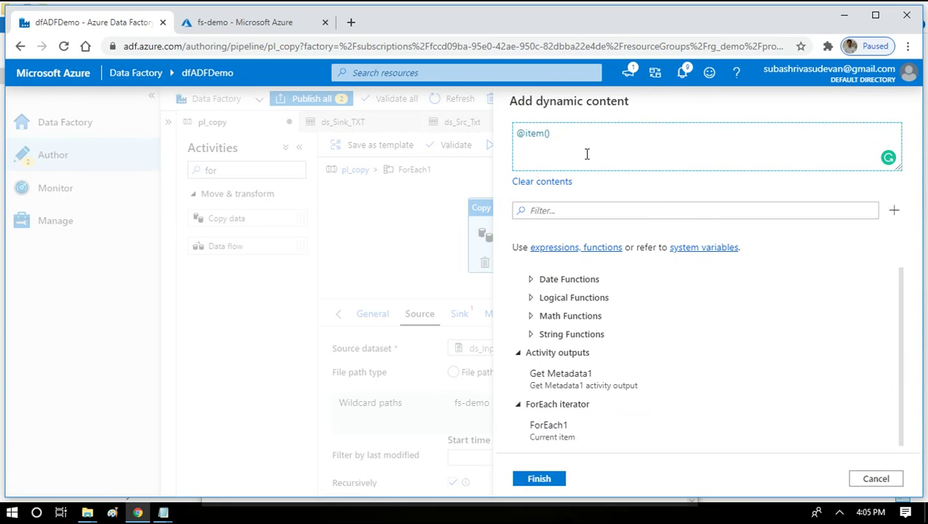
type(".")
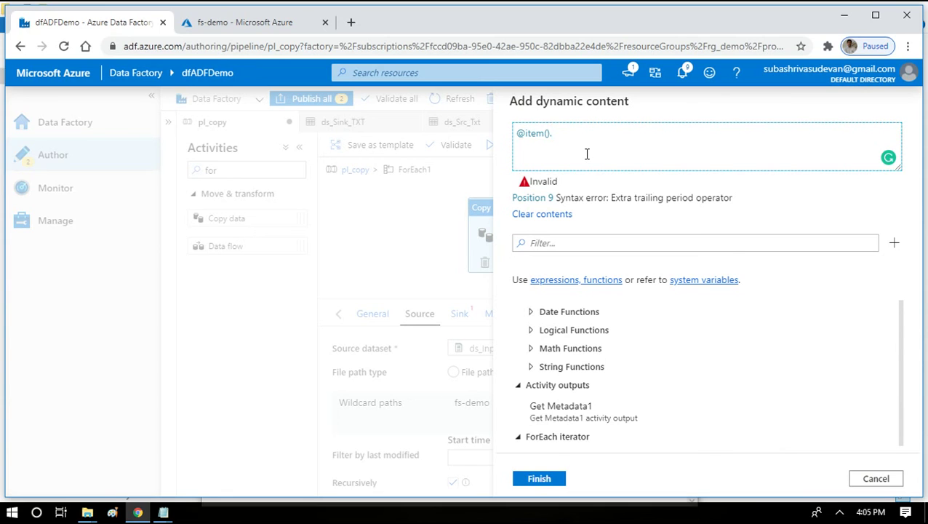
type("name")
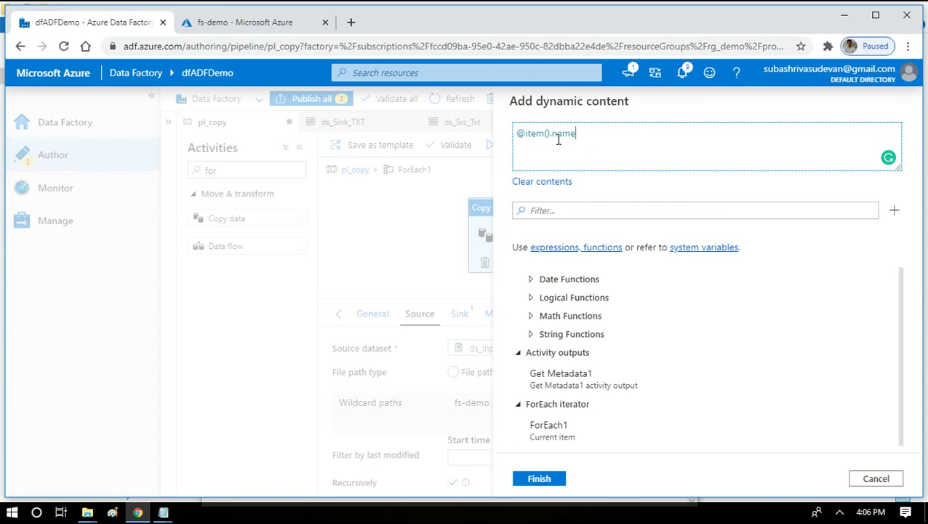
left_click(527, 480)
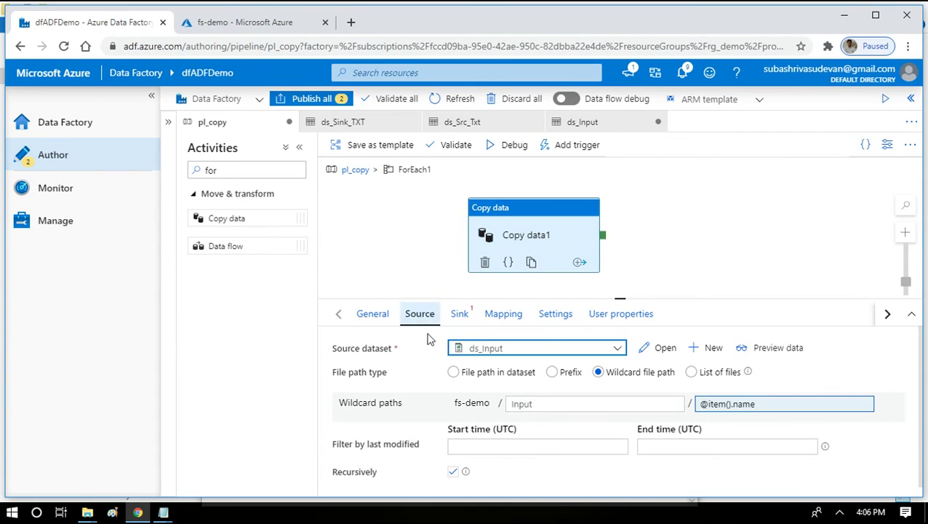
Choose ds_Sink_TXT as the sink dataset of the Copy data activity.
left_click(457, 325)
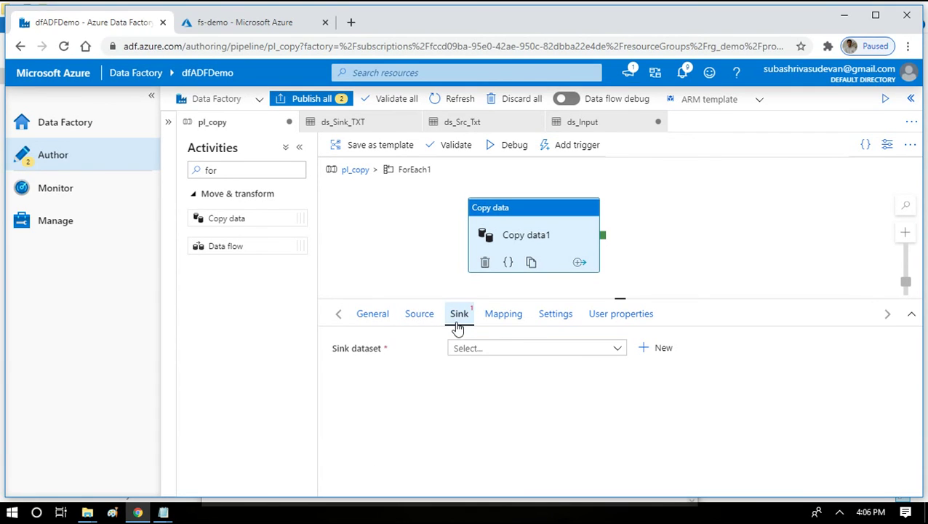
left_click(465, 349)
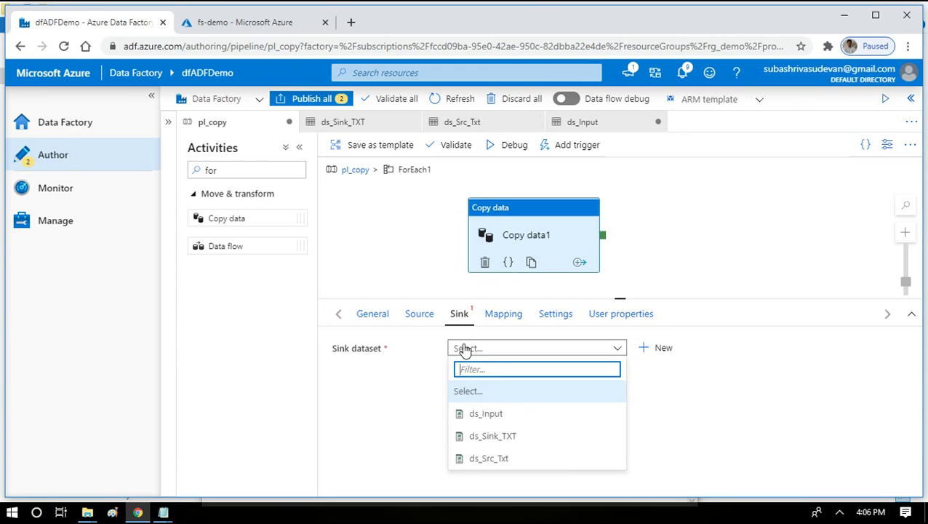
left_click(491, 442)
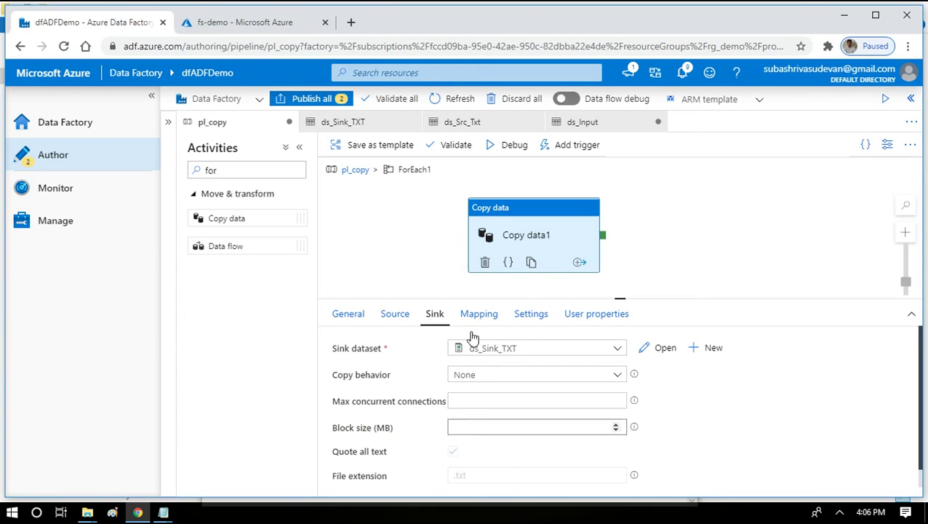
Examine the fs-demo container's Output folder and the ds_Sink_TXT dataset's file path, closing the dataset when done.
left_click(256, 26)
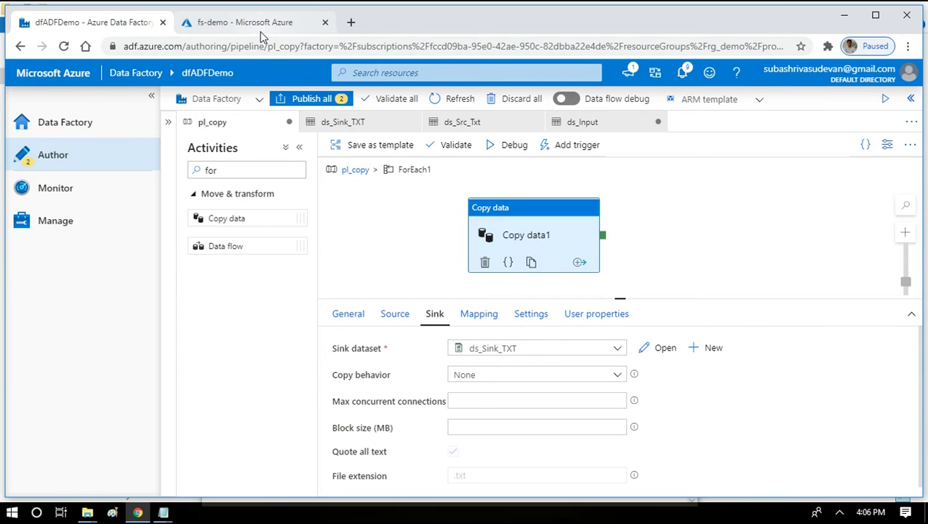
left_click(229, 186)
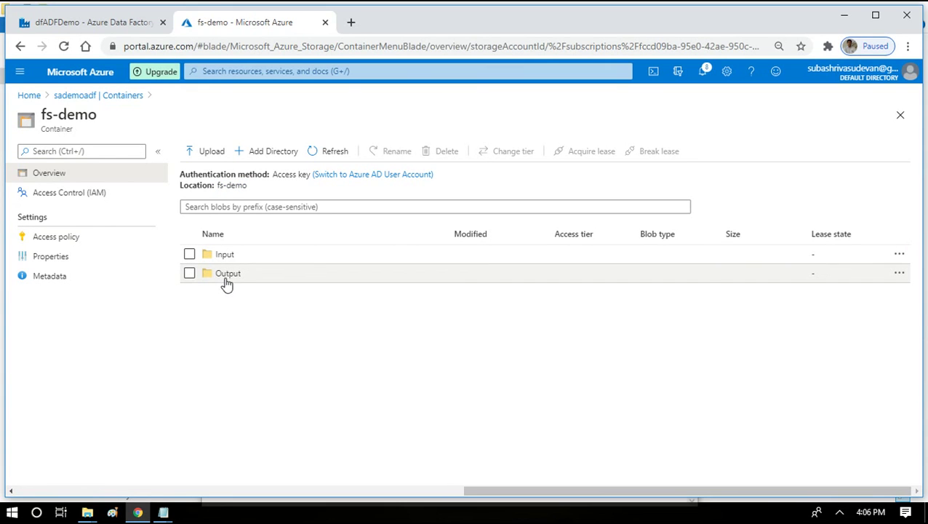
left_click(223, 280)
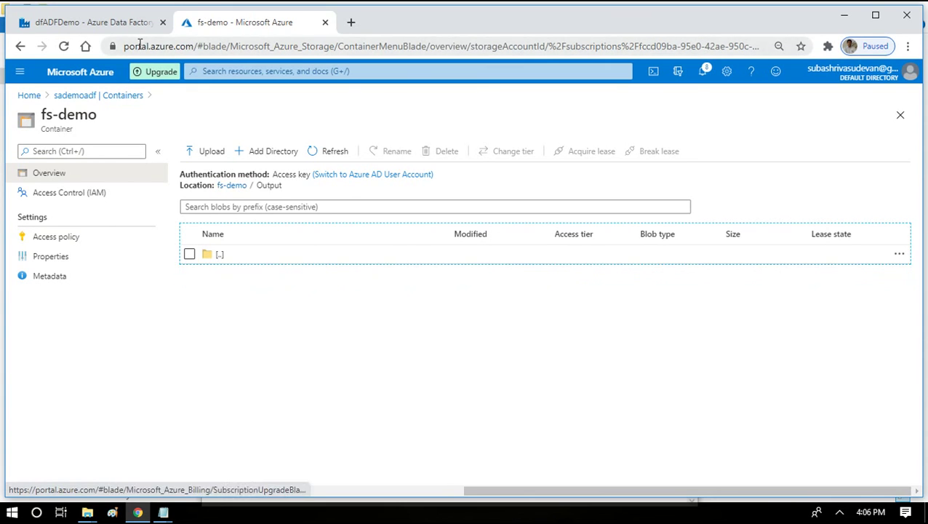
left_click(102, 21)
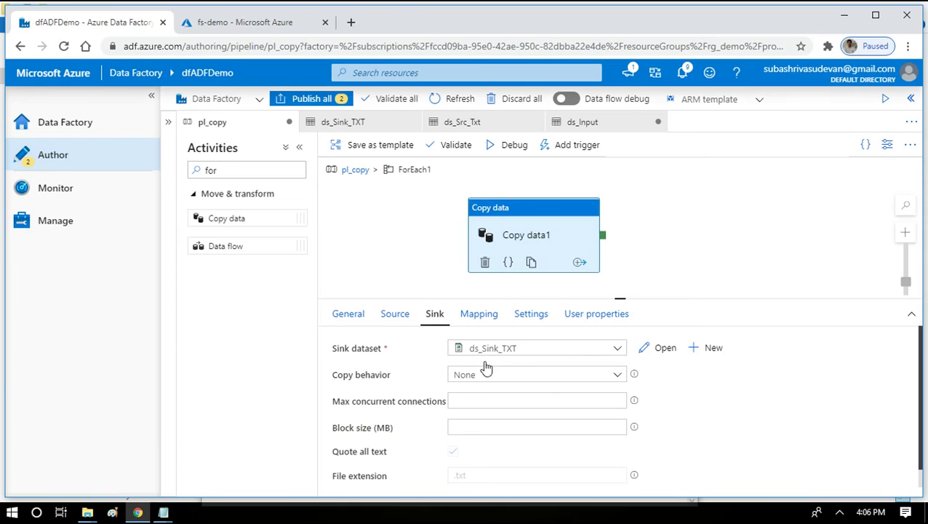
left_click(666, 349)
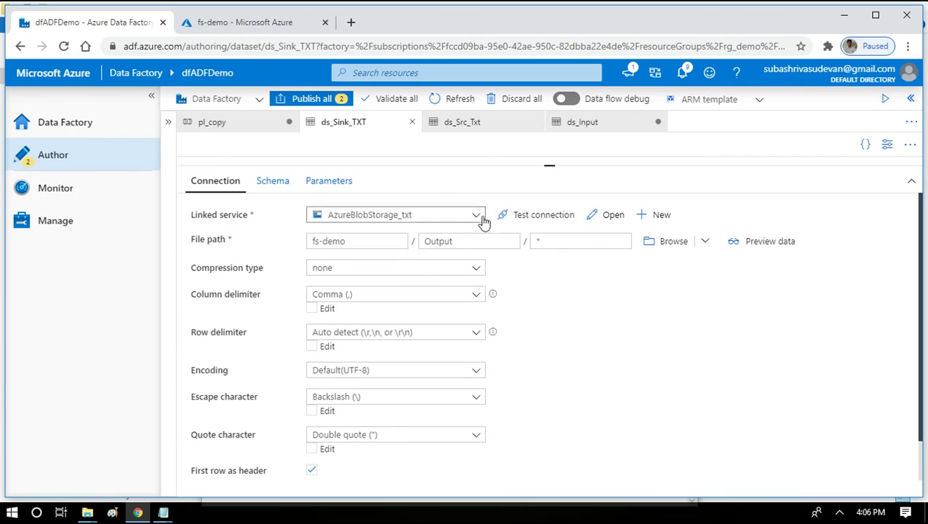
left_click(412, 123)
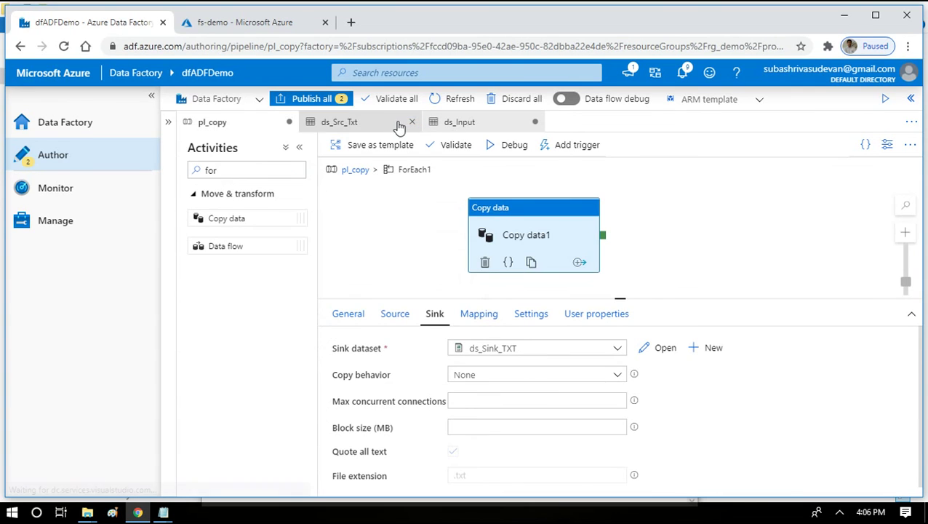
Try to publish all pending changes and dismiss the resulting notification.
left_click(308, 102)
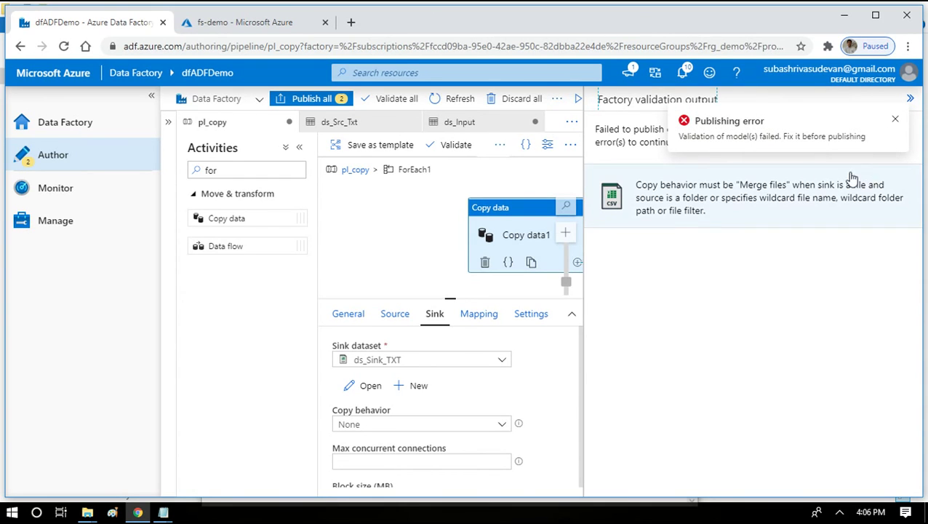
left_click(895, 121)
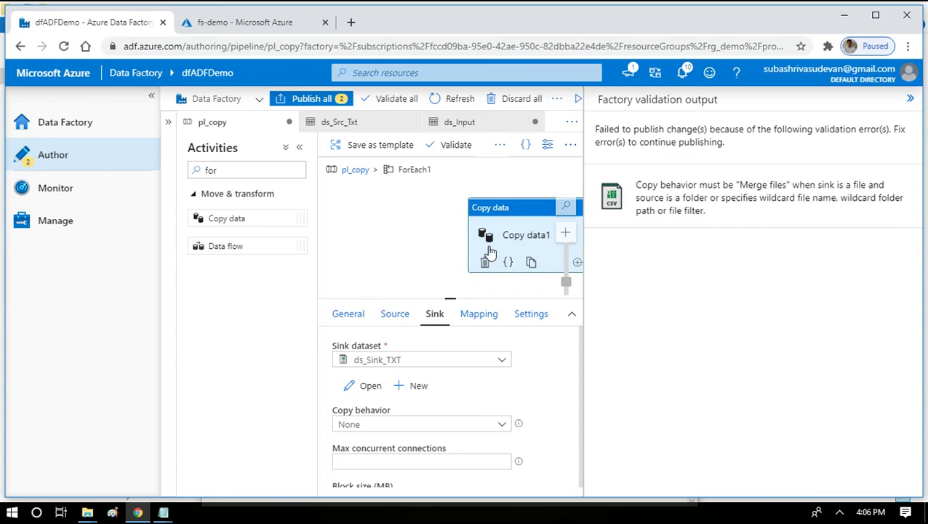
Check the ds_Src_Txt dataset's connection settings and clear the activity search in pl_copy.
left_click(357, 124)
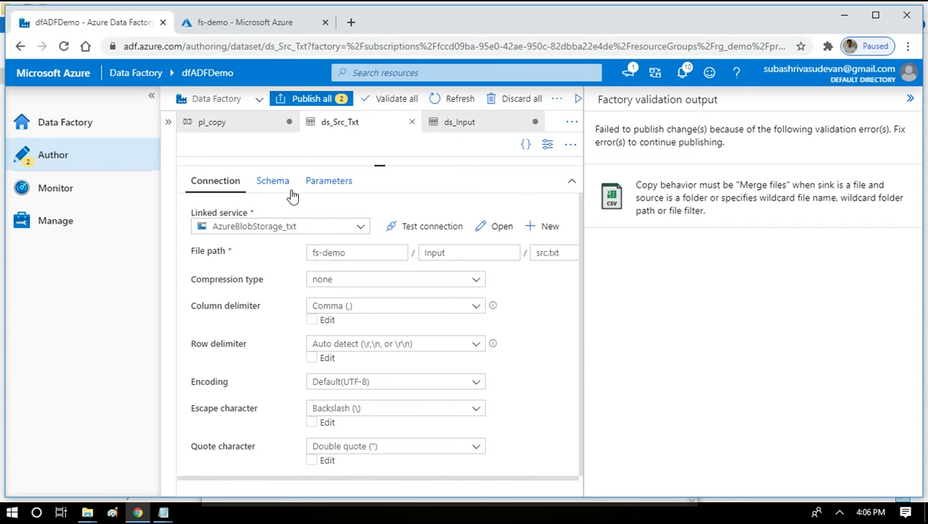
left_click(211, 122)
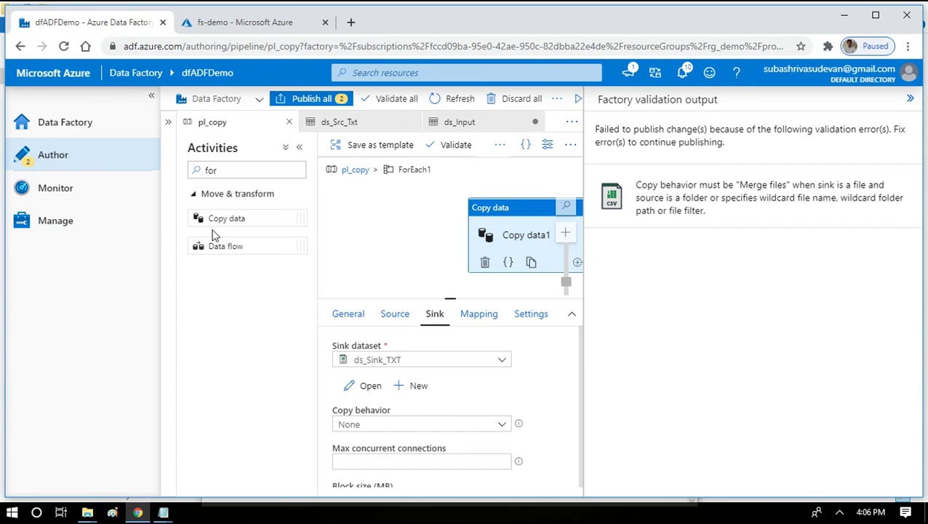
double_click(222, 170)
key("BackSpace")
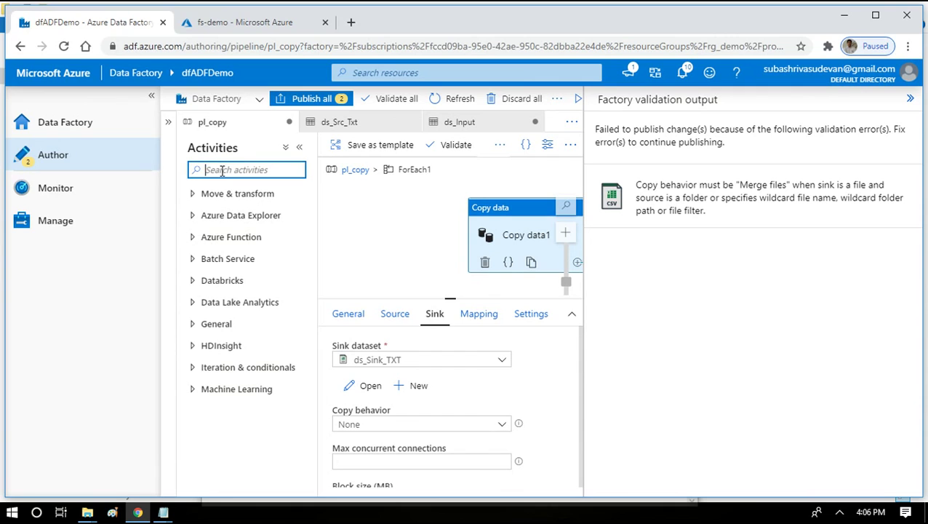
Clear the file name from the ds_Sink_TXT dataset's file path, leaving only the fs-demo container and Output folder.
left_click(168, 122)
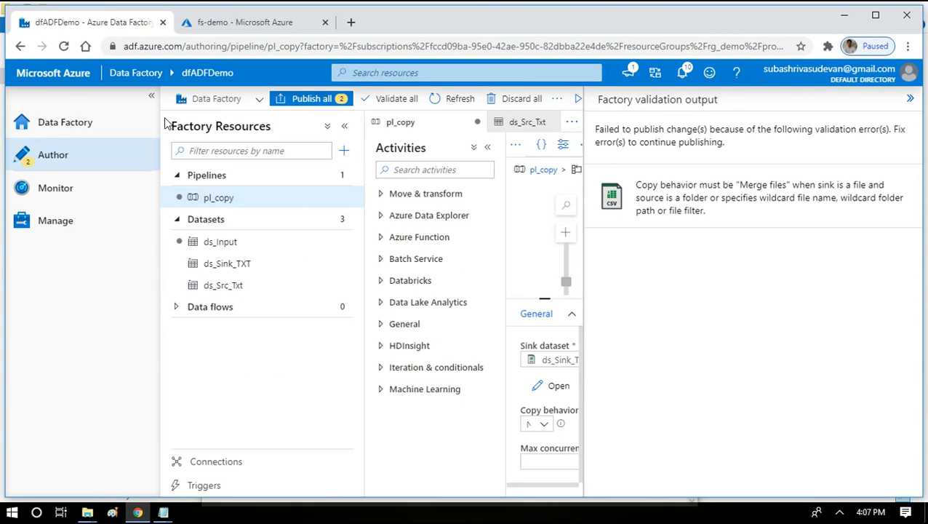
left_click(195, 263)
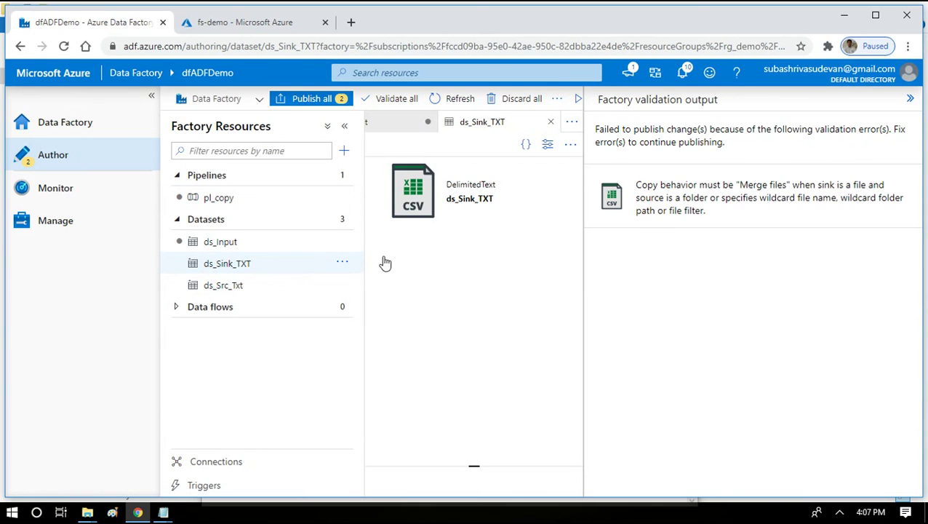
left_click(911, 101)
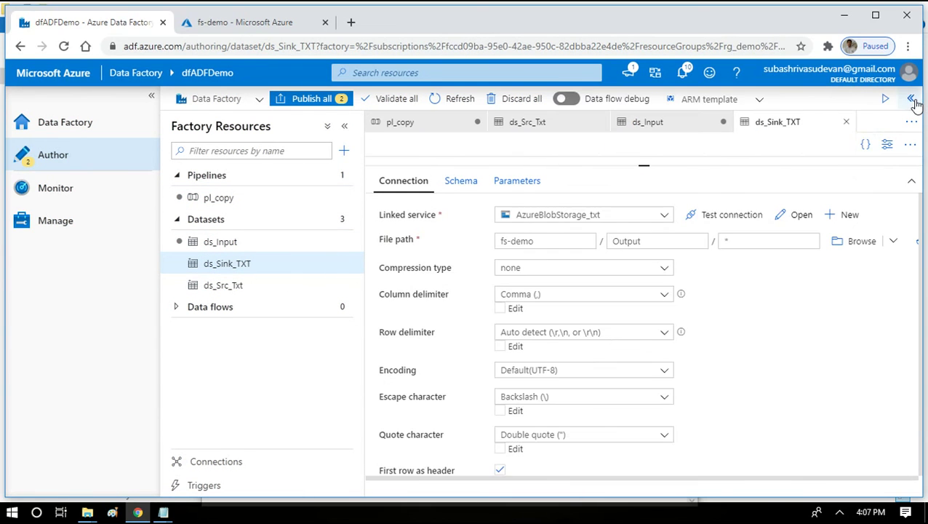
left_click(757, 238)
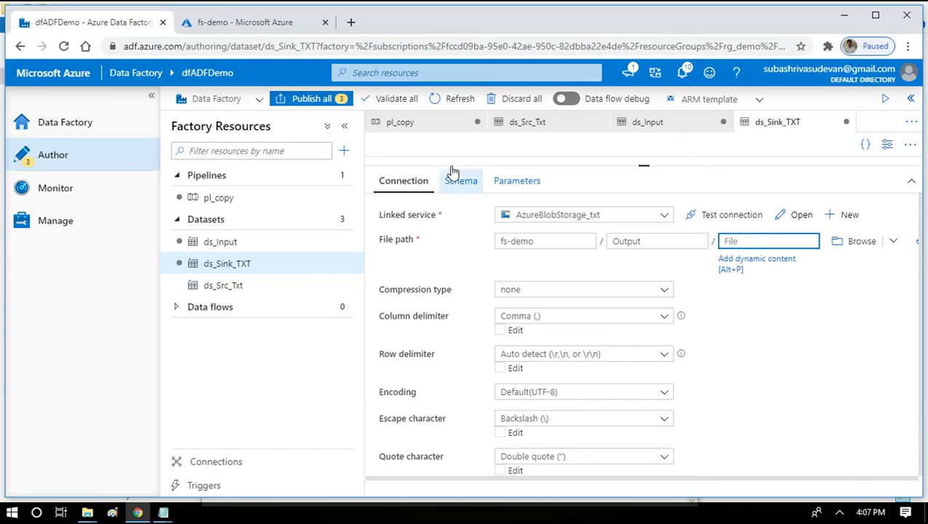
Publish all pending changes to pl_copy, ds_Sink_TXT and ds_Input, and dismiss the notification.
left_click(329, 104)
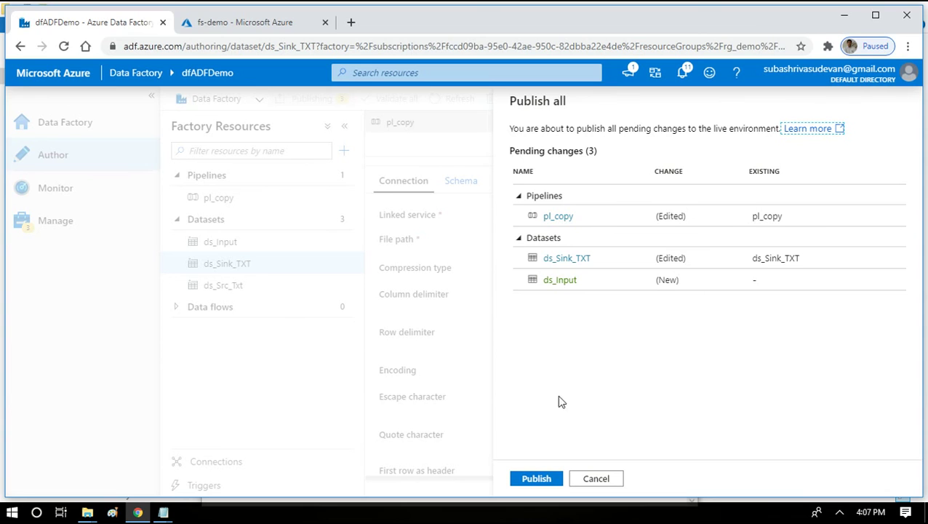
left_click(537, 478)
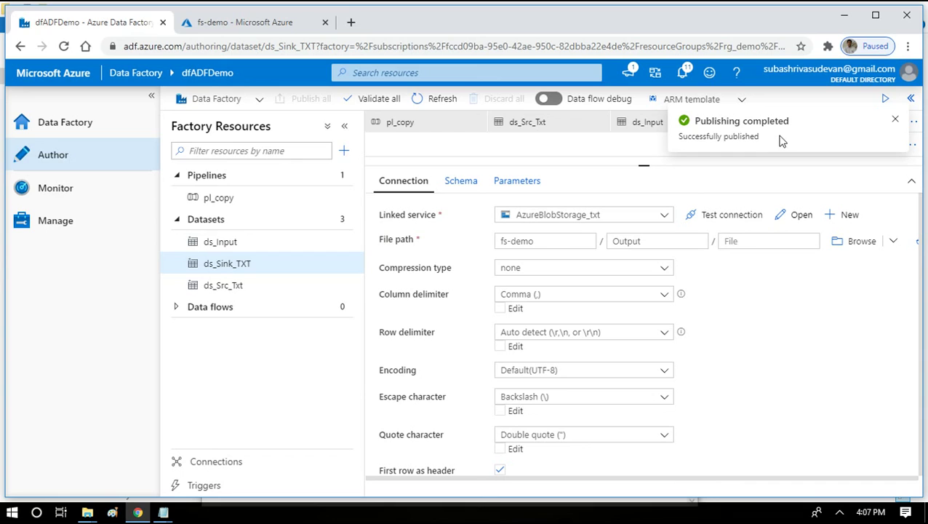
left_click(894, 120)
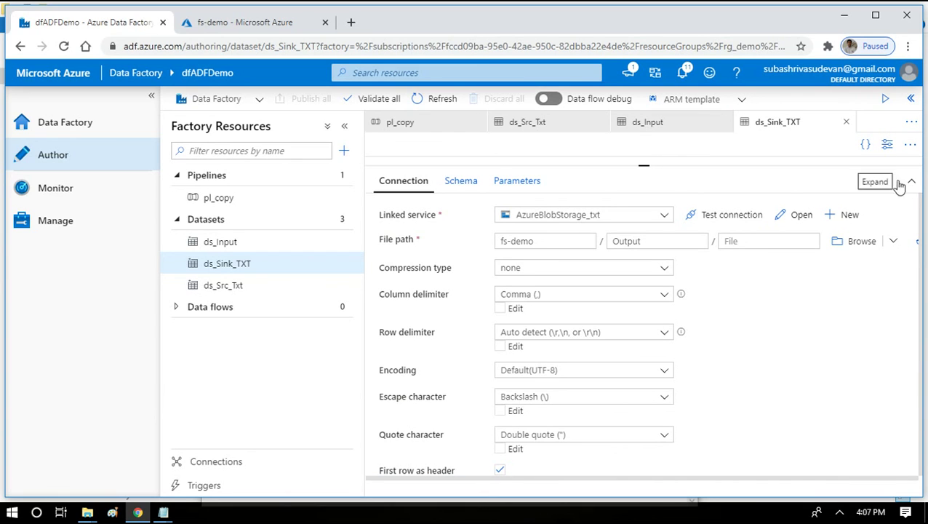
Close the ds_Src_Txt, ds_Input and ds_Sink_TXT datasets and return to the pl_copy pipeline.
left_click(601, 123)
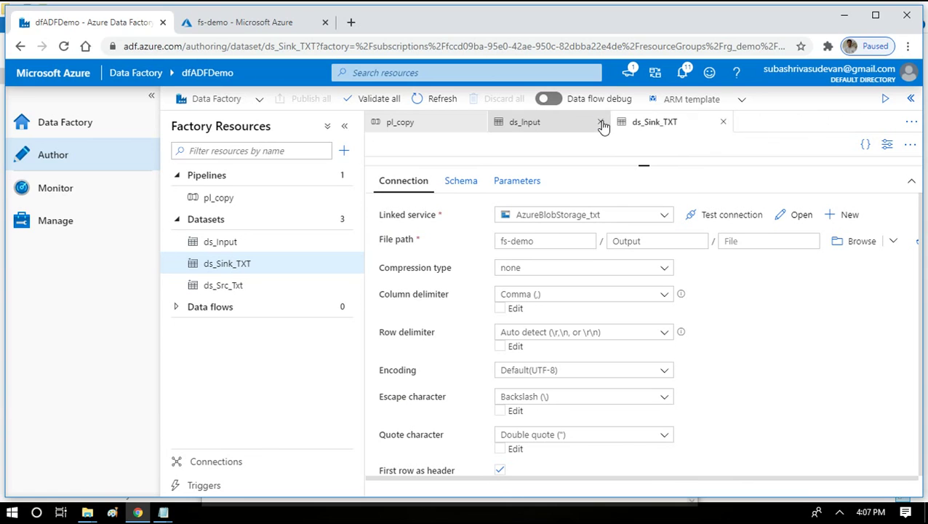
left_click(601, 123)
left_click(602, 122)
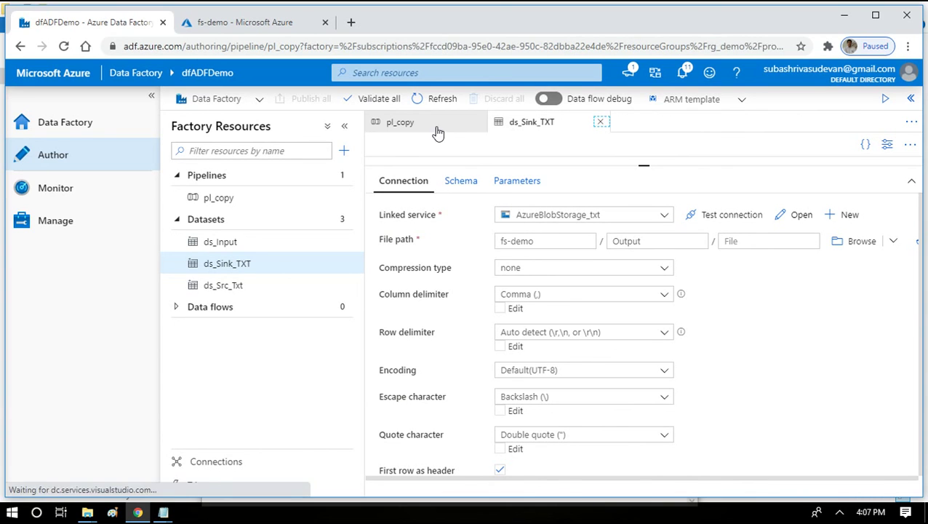
left_click(529, 174)
left_click_drag(529, 177, 582, 176)
left_click(543, 169)
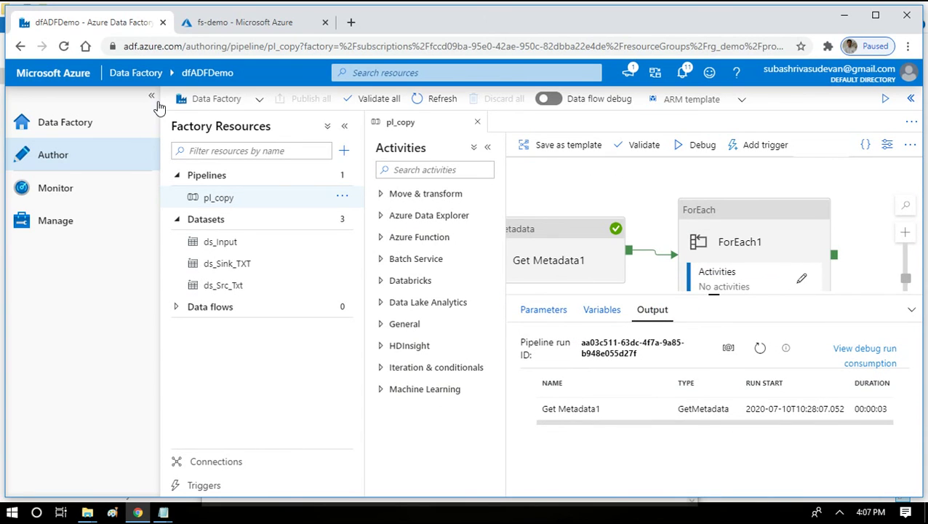
Collapse the side panes to enlarge the pipeline workspace and validate pl_copy, closing the validation output when done.
left_click(151, 95)
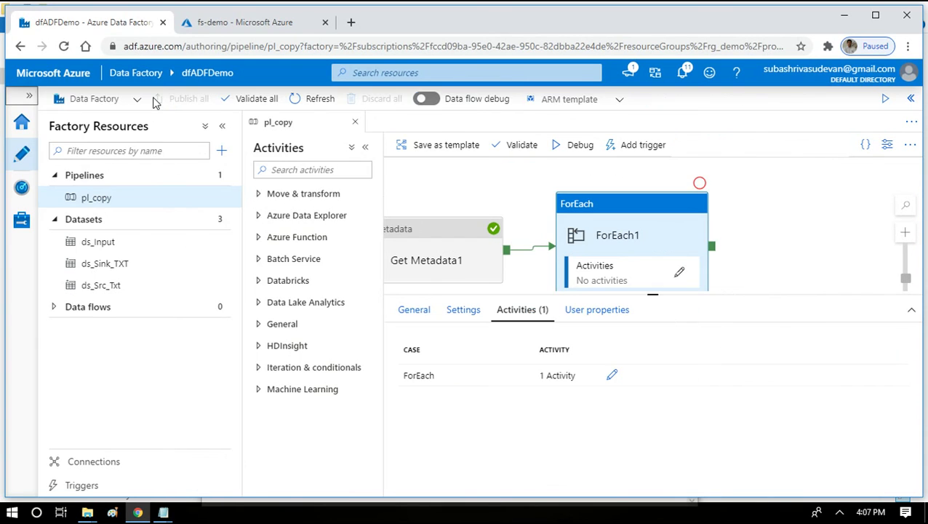
left_click(222, 129)
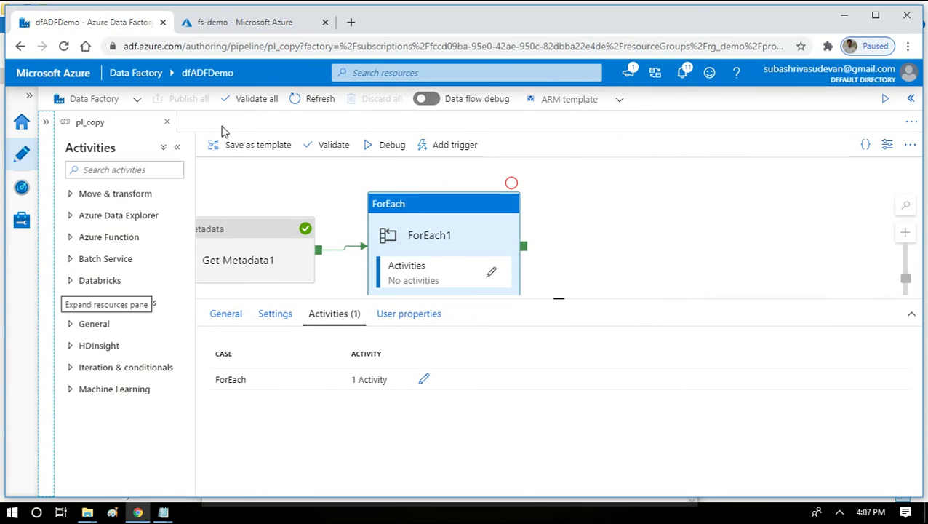
left_click(336, 147)
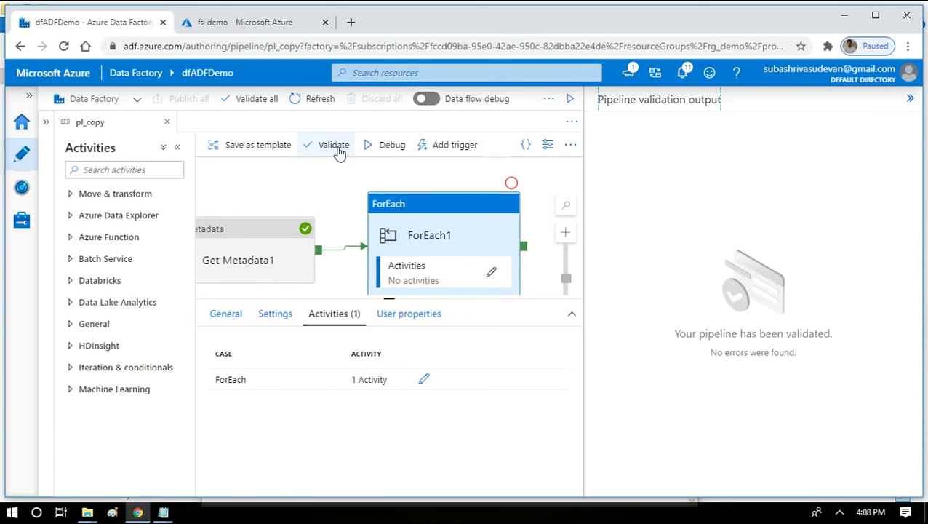
left_click(911, 100)
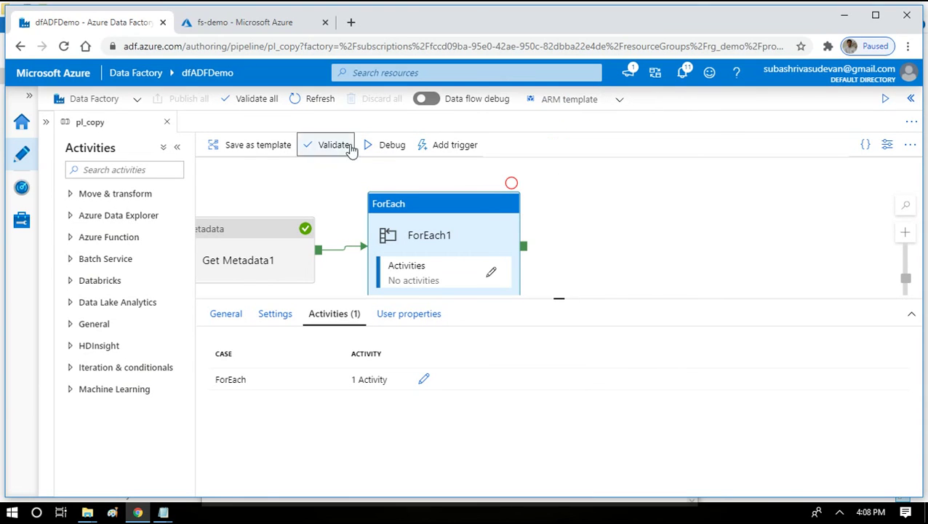
Run pl_copy in debug mode and examine the child items in Get Metadata1's output.
left_click(373, 145)
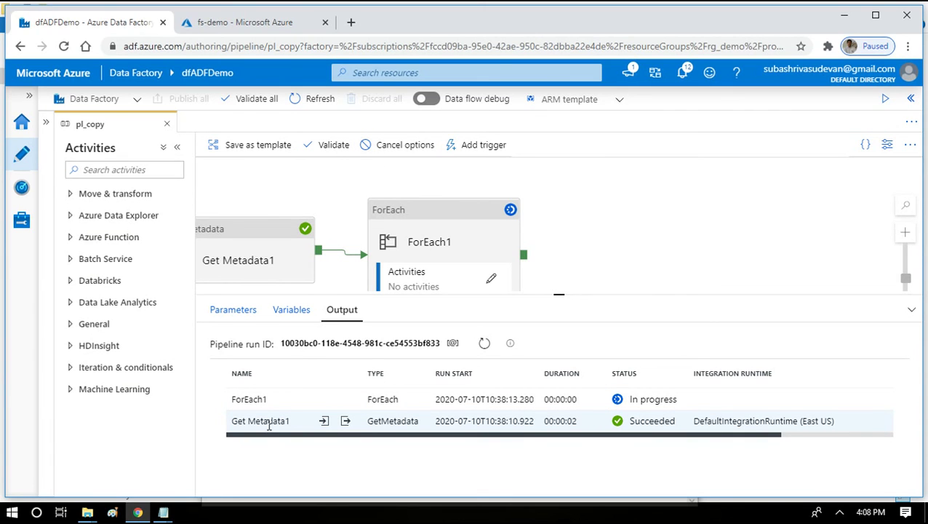
left_click(347, 423)
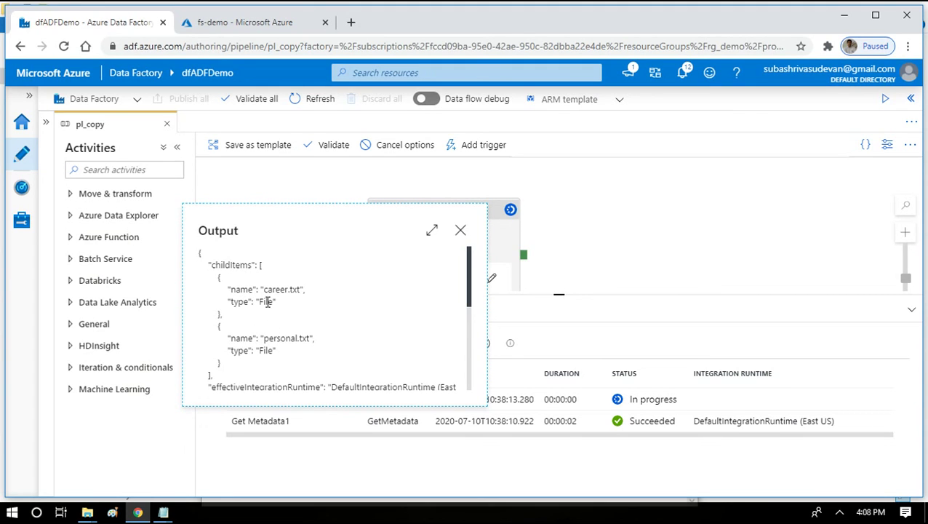
left_click(460, 230)
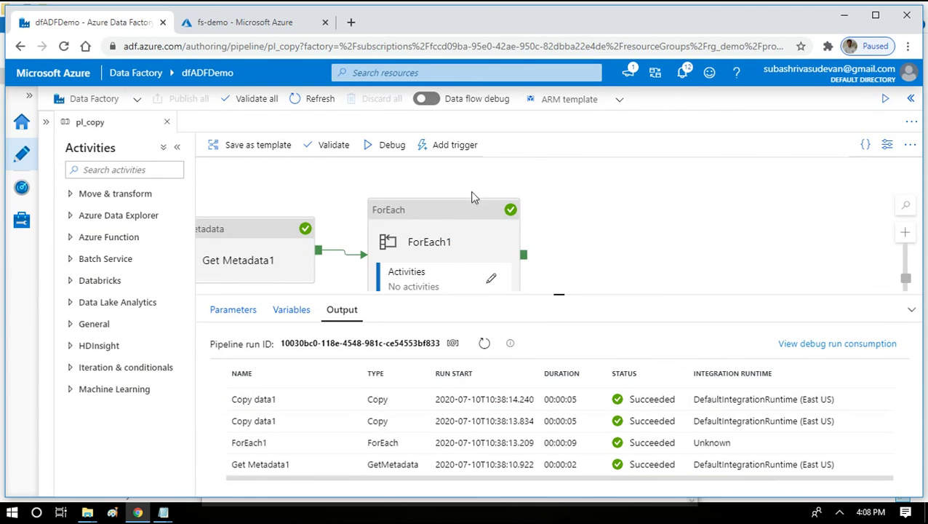
Examine the first Copy data1 run's details, including data read and the source and sink regions, and close them.
mouse_move(273, 405)
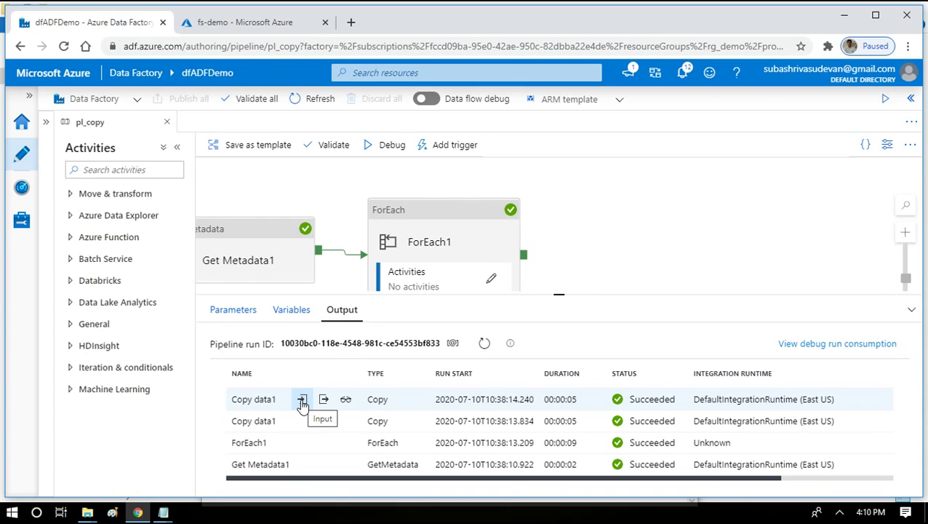
left_click(346, 402)
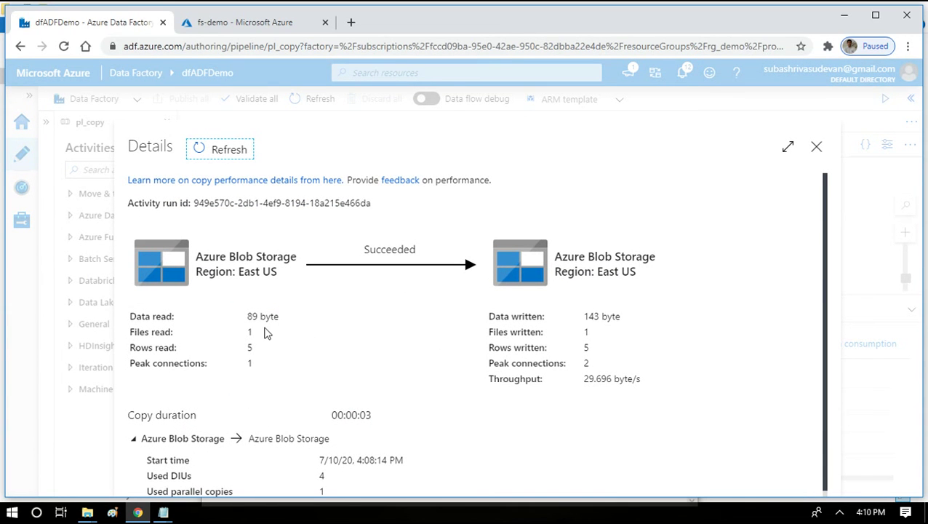
double_click(252, 314)
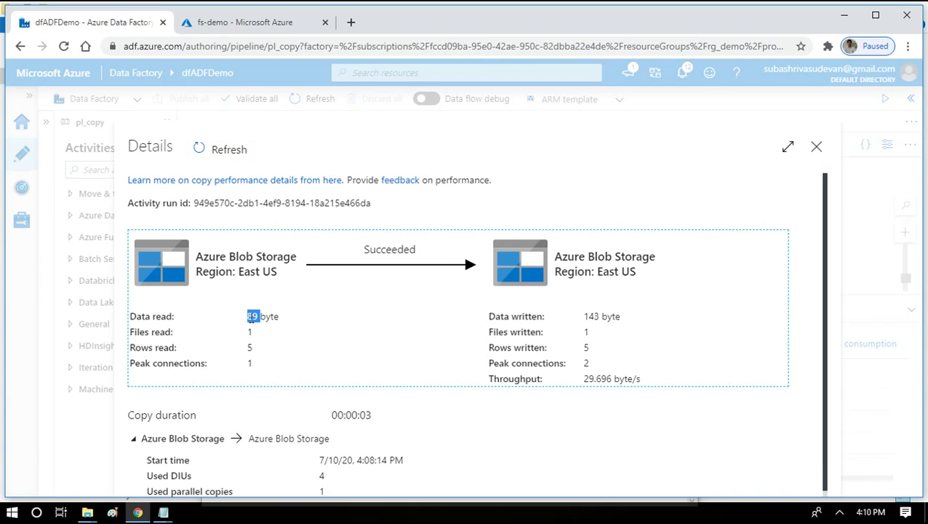
double_click(242, 273)
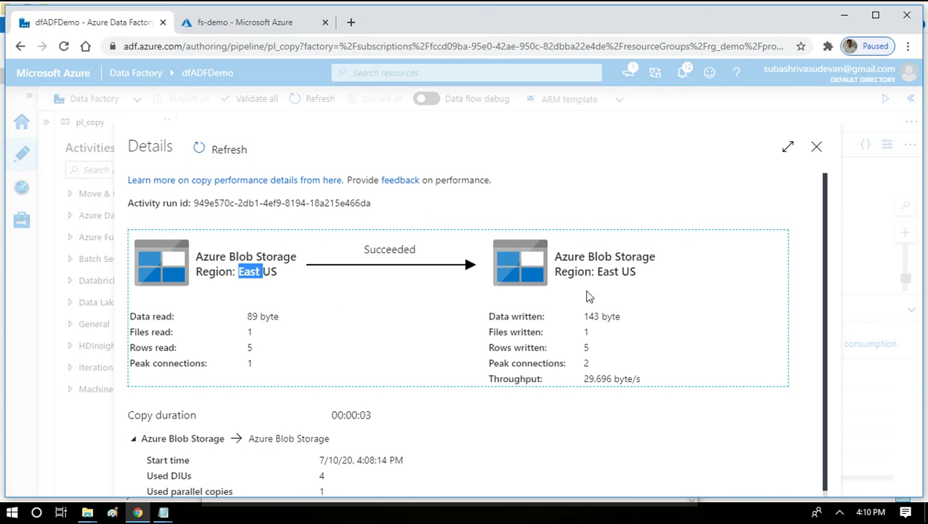
left_click(609, 271)
left_click(817, 148)
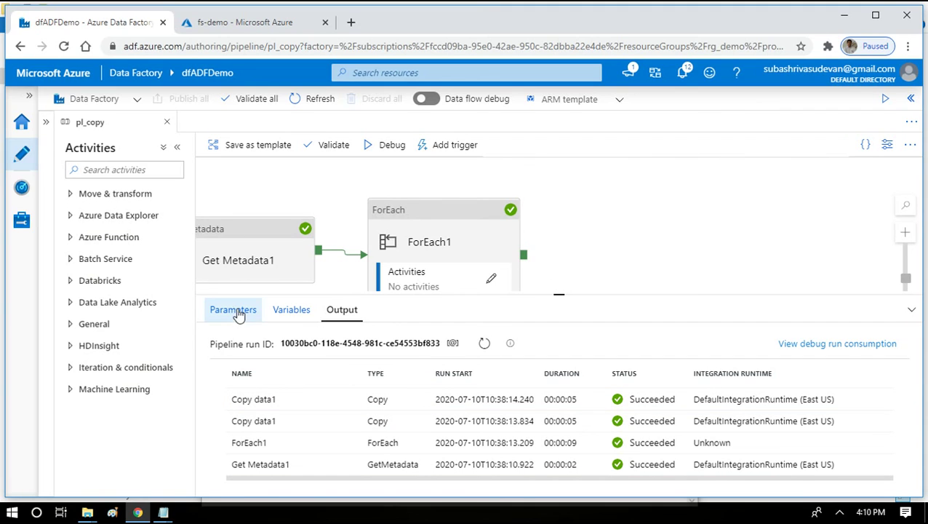
Check the pipeline's parameters and debug run output, collapsing the details pane when done.
left_click(611, 233)
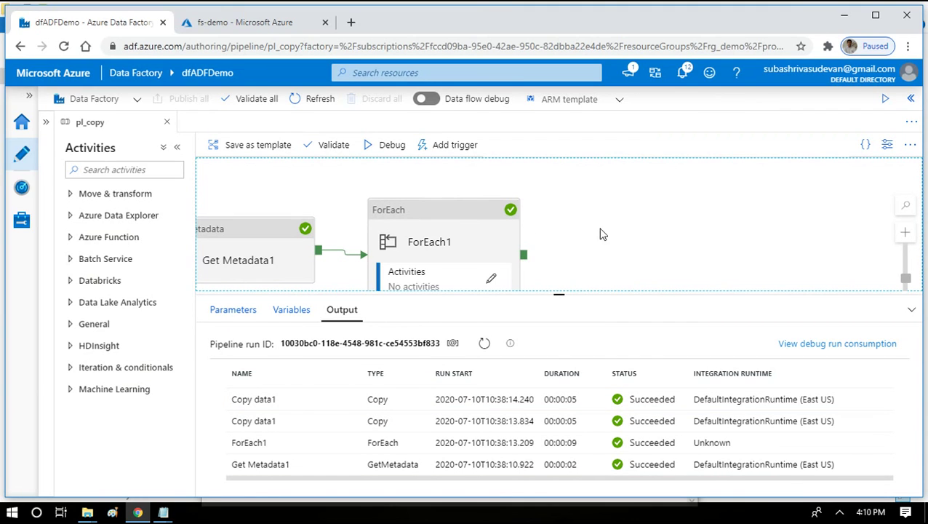
left_click(243, 310)
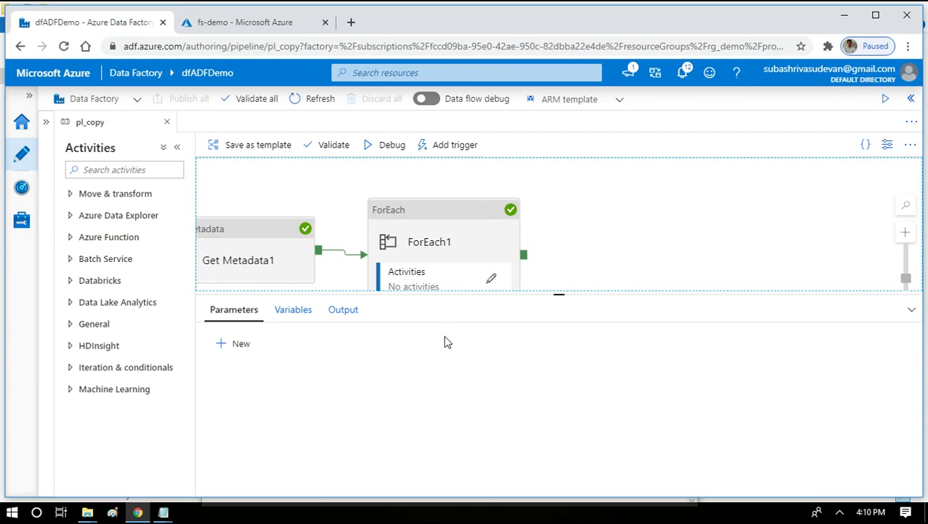
left_click(356, 321)
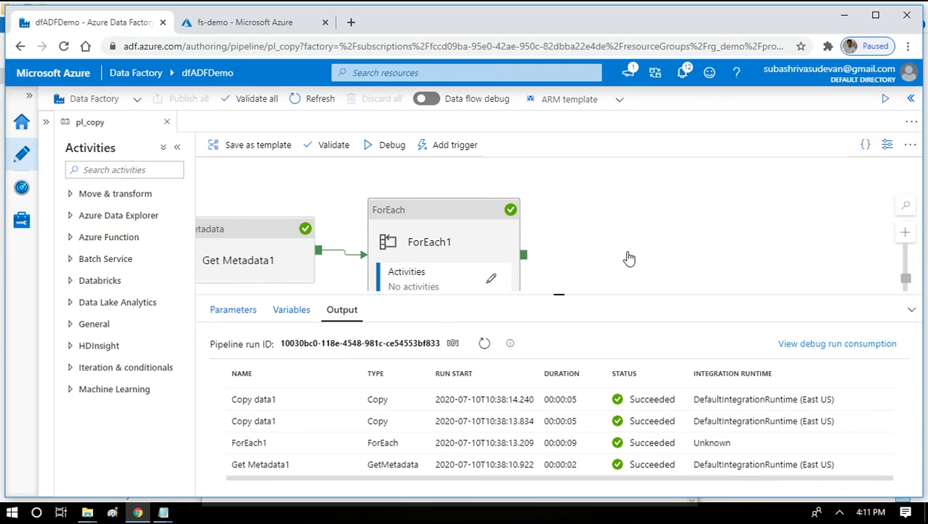
left_click(911, 311)
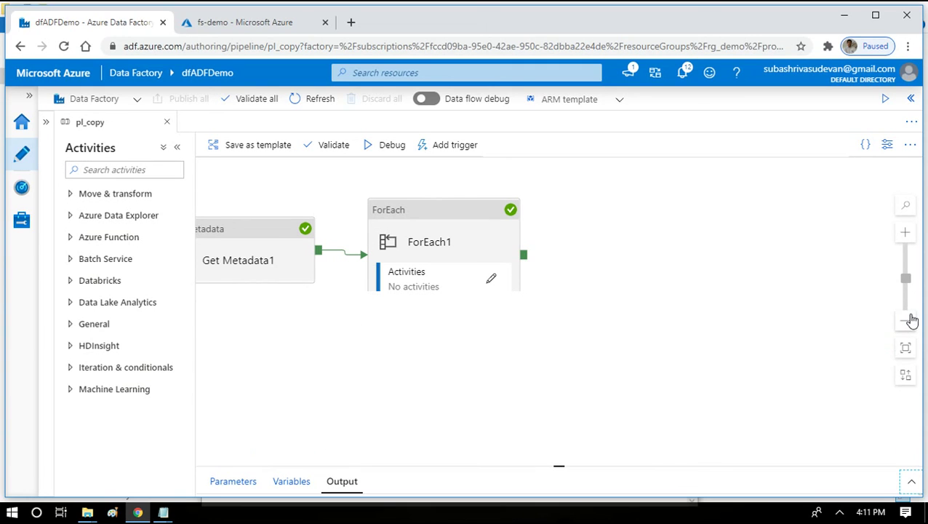